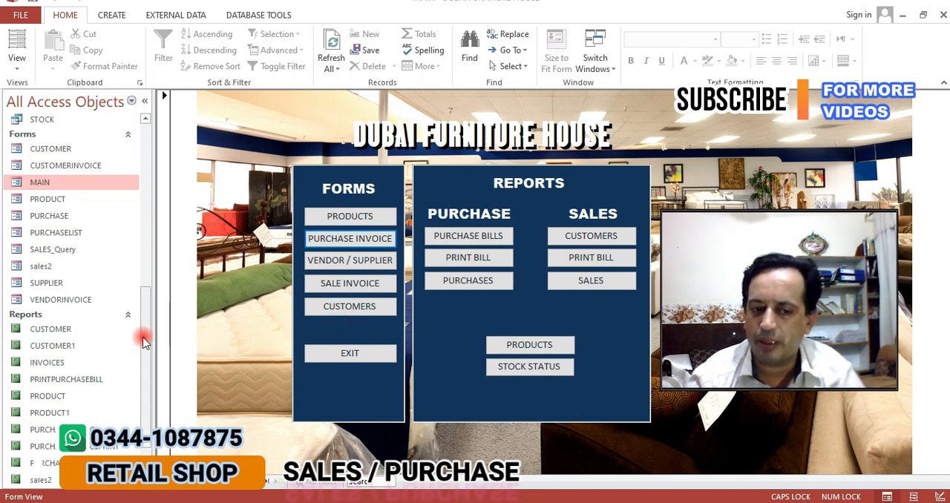
# Look through the database's tables, queries, forms and reports in the object list
pyautogui.moveTo(145, 333); pyautogui.dragTo(163, 146)
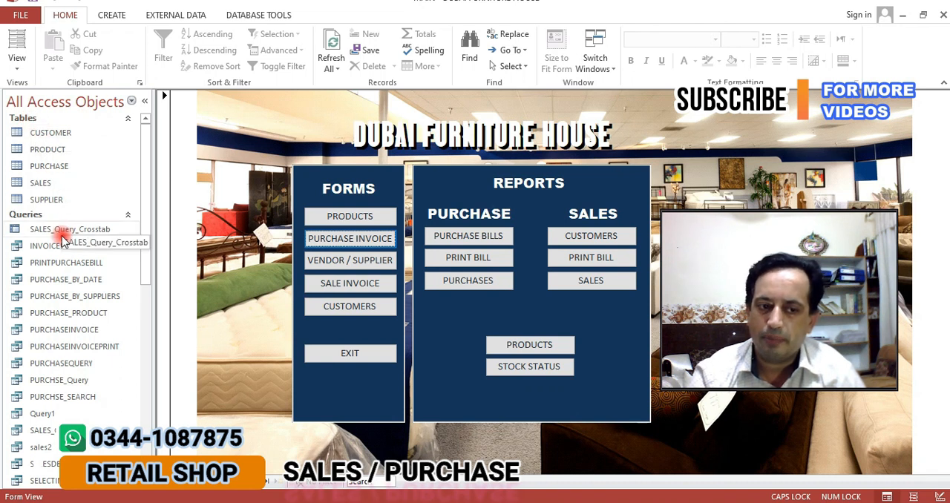
pyautogui.scroll(-2, 63, 230)
pyautogui.scroll(-5, 63, 235)
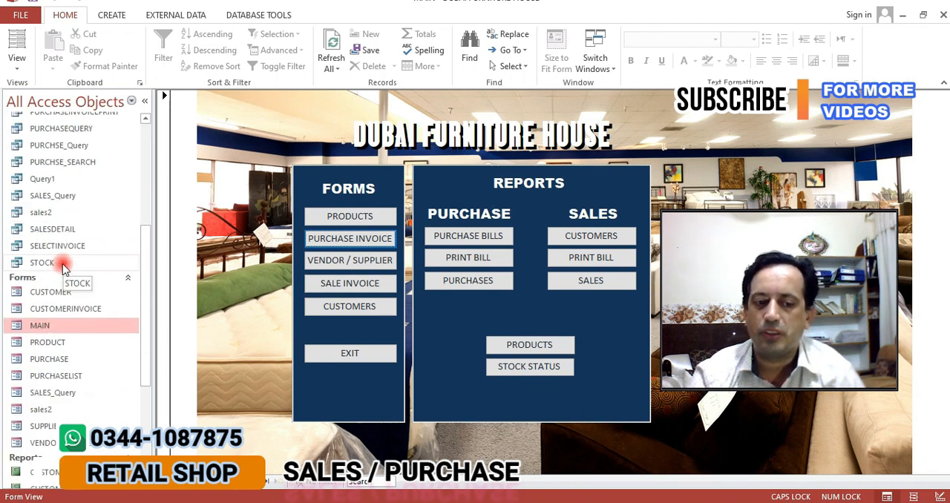
pyautogui.scroll(-2, 61, 302)
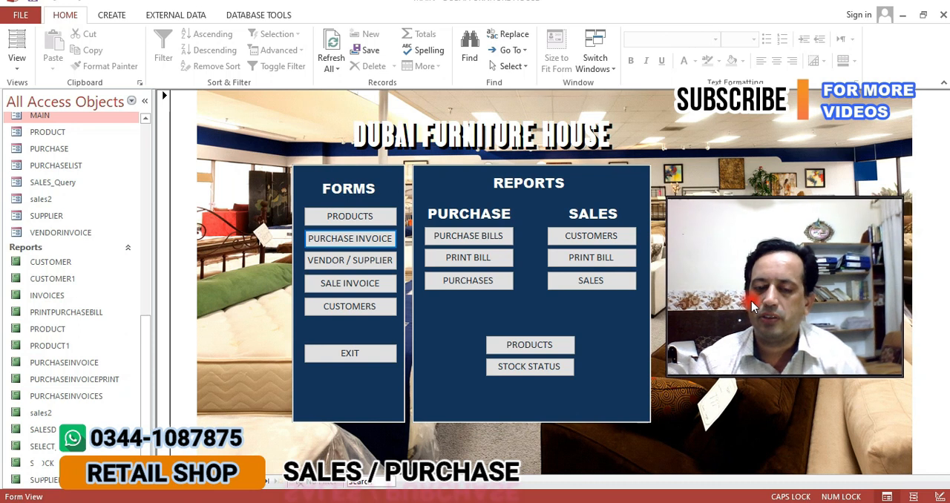
# Open the Products form from the main form and browse through its product records
pyautogui.click(375, 221)
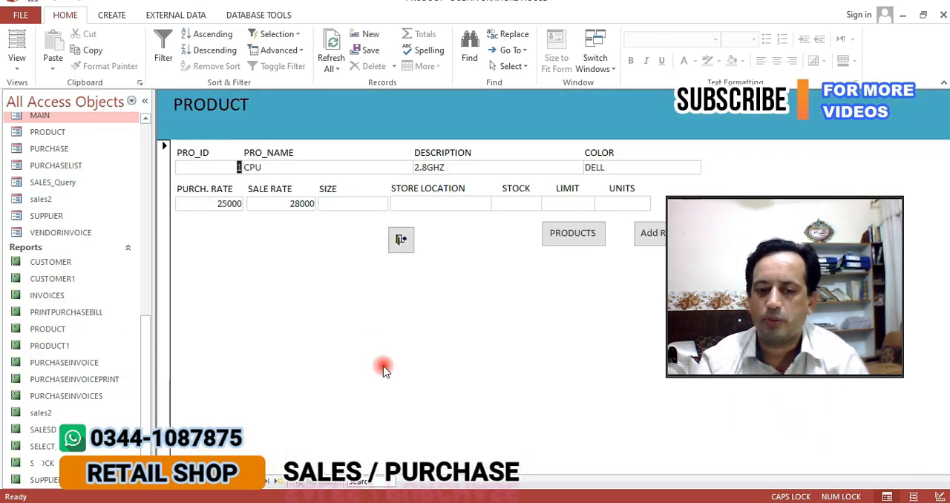
pyautogui.click(261, 482)
pyautogui.click(261, 482)
pyautogui.click(261, 482)
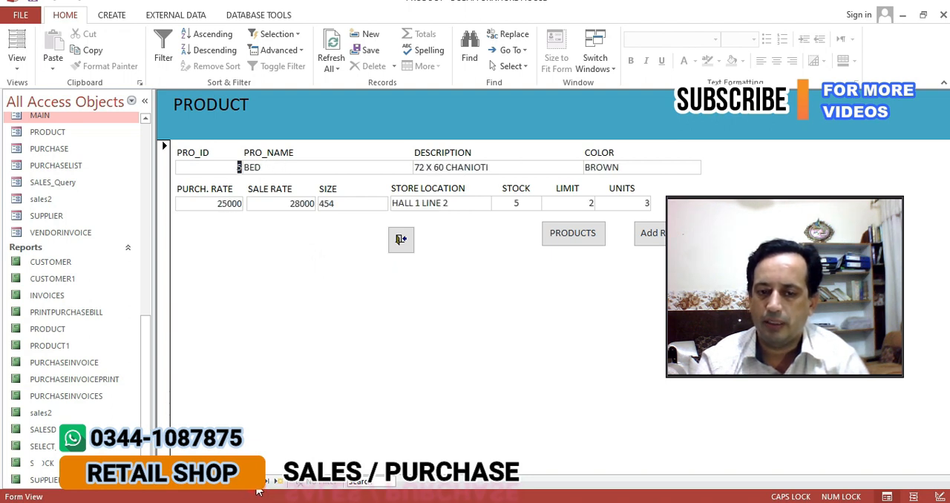
pyautogui.click(261, 482)
# View the product details report, then close its preview and the product form
pyautogui.click(569, 233)
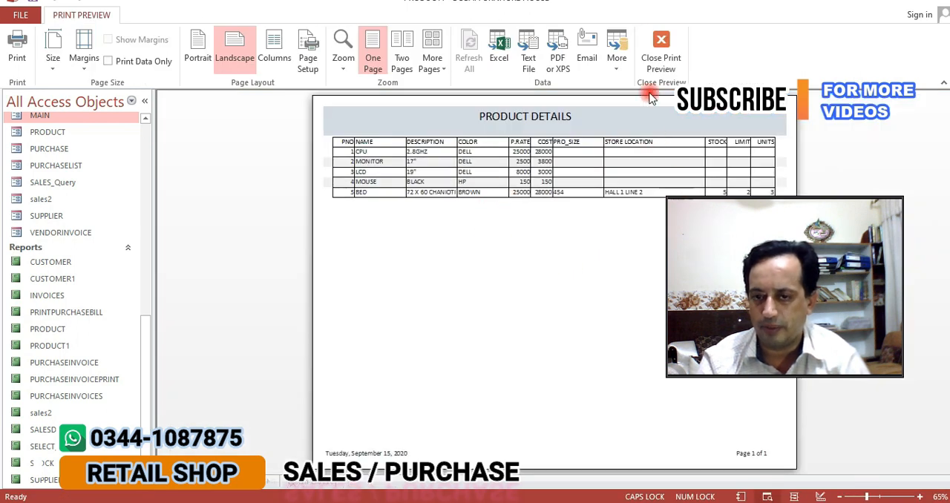
pyautogui.click(647, 59)
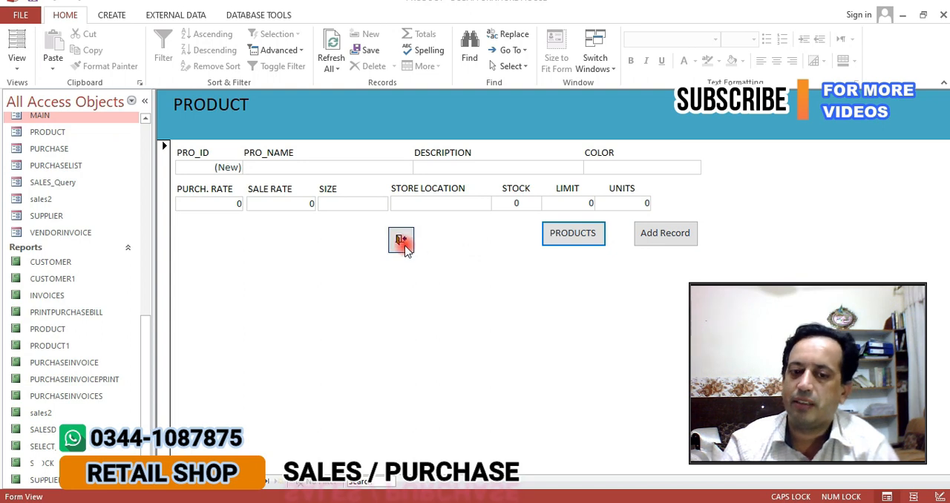
pyautogui.click(401, 241)
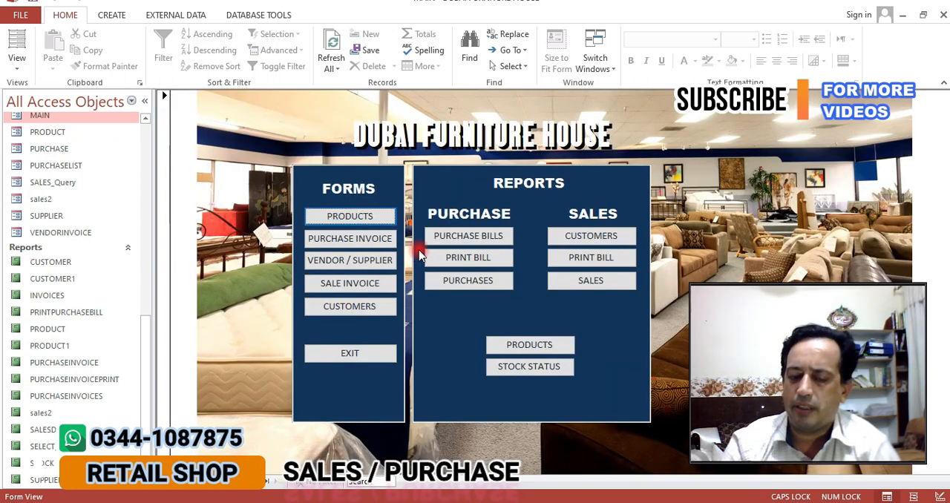
# Open the purchase invoice form and start a new invoice
pyautogui.click(337, 241)
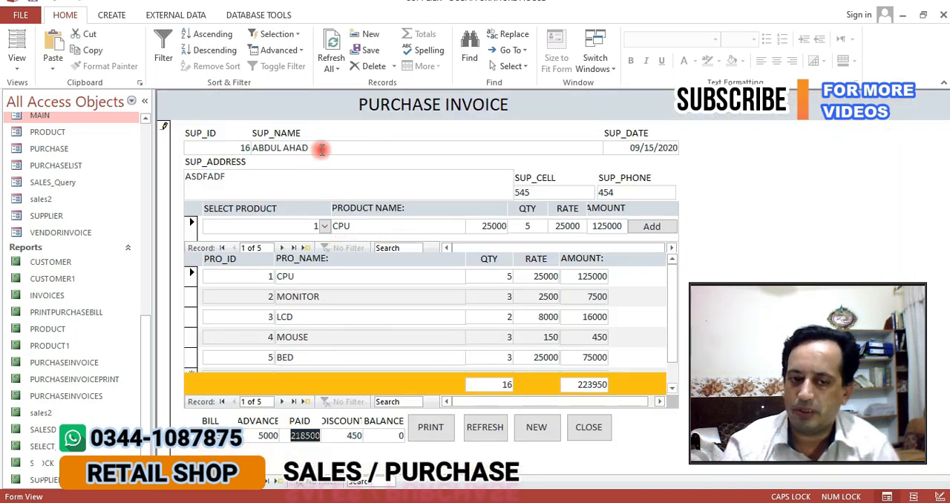
pyautogui.press('Tab')
pyautogui.press('Tab')
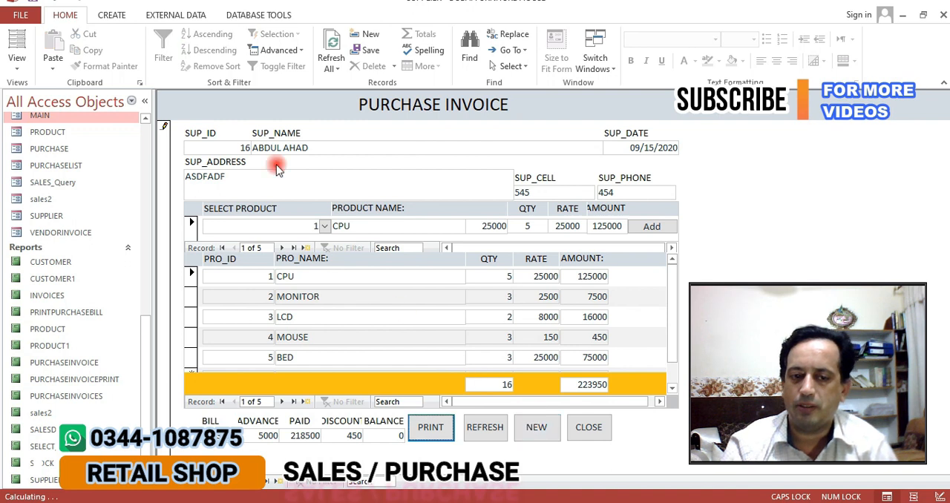
pyautogui.click(537, 426)
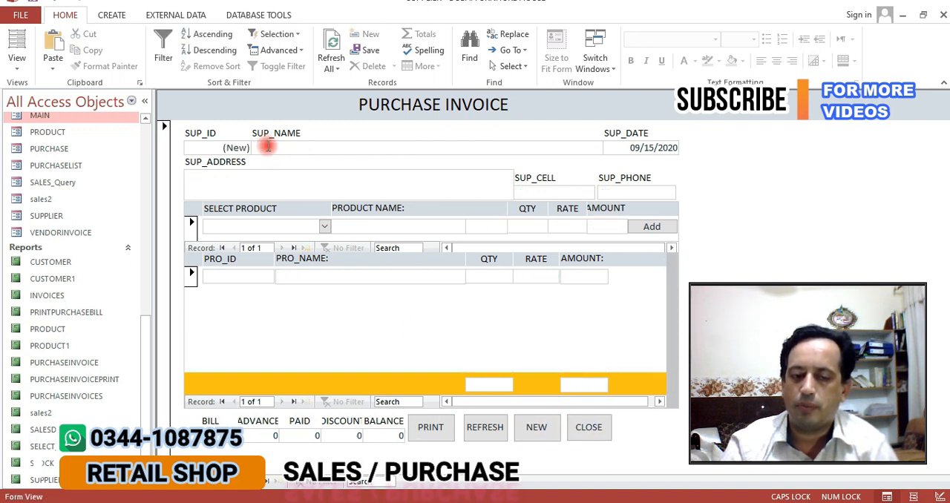
# Fill in the supplier's name, address, cell number and phone number on the new purchase invoice
pyautogui.click(298, 147)
pyautogui.write('WAHAB')
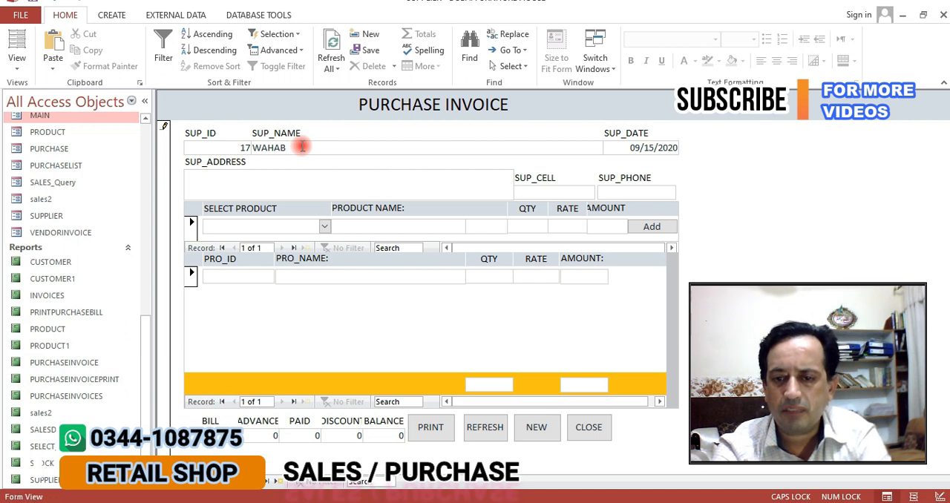
pyautogui.press('Tab')
pyautogui.write('JKLJKLJ')
pyautogui.press('Tab')
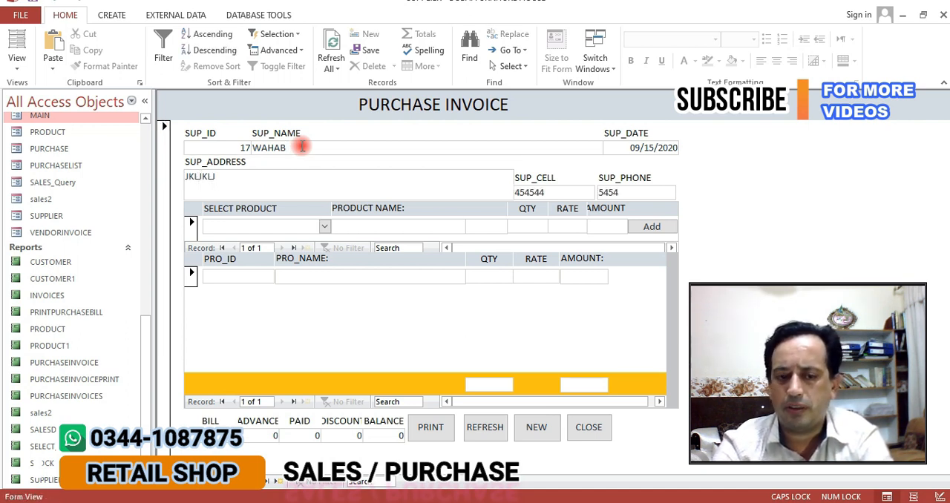
# Add product 1, CPU, to the purchase invoice with a quantity of 2
pyautogui.click(324, 226)
pyautogui.click(303, 244)
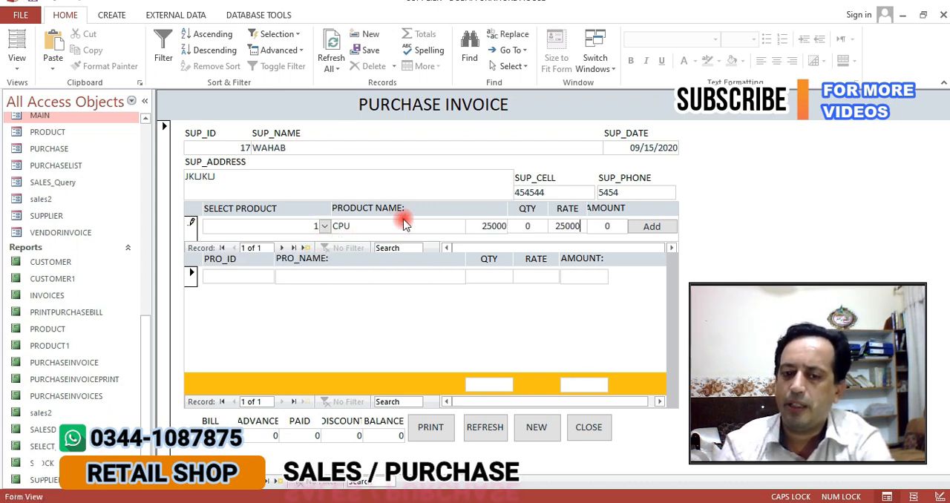
pyautogui.write('2')
pyautogui.press('Tab')
pyautogui.press('Return')
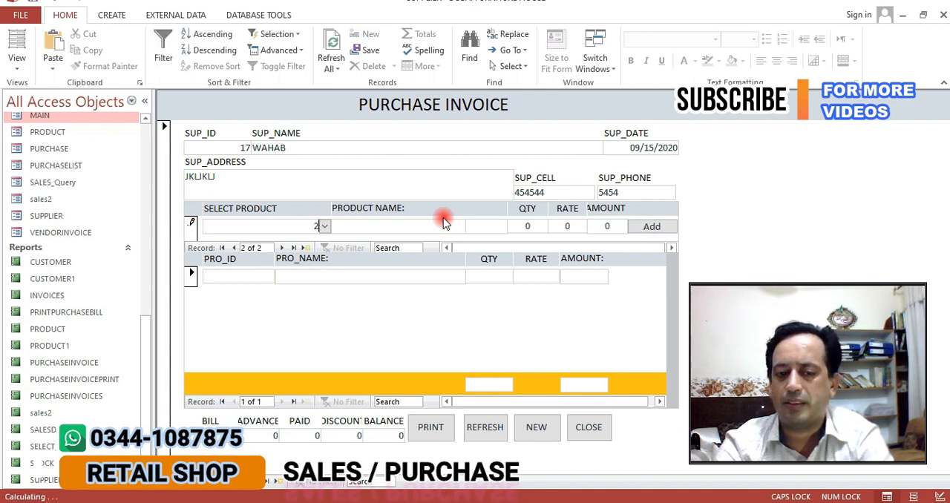
# Add product 2, MONITOR, to the purchase invoice with a quantity of 3
pyautogui.write('2')
pyautogui.press('Tab')
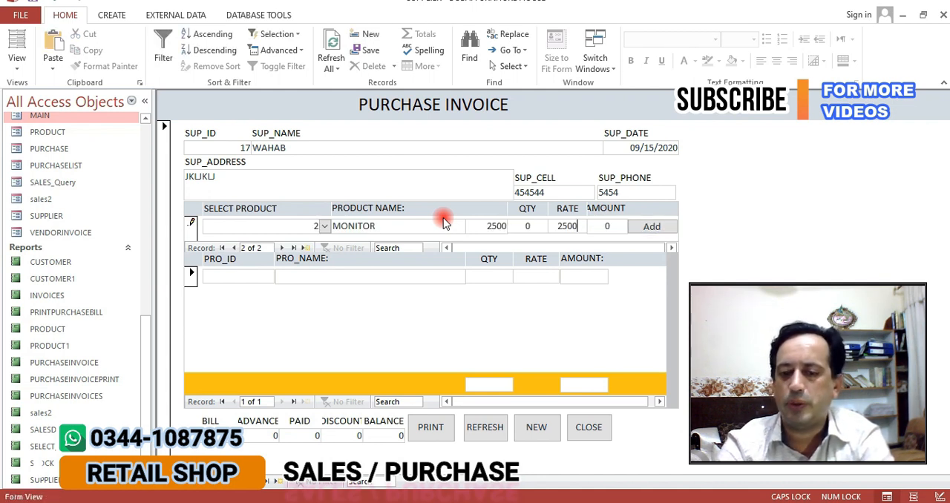
pyautogui.press('Tab')
pyautogui.write('3')
pyautogui.press('Tab')
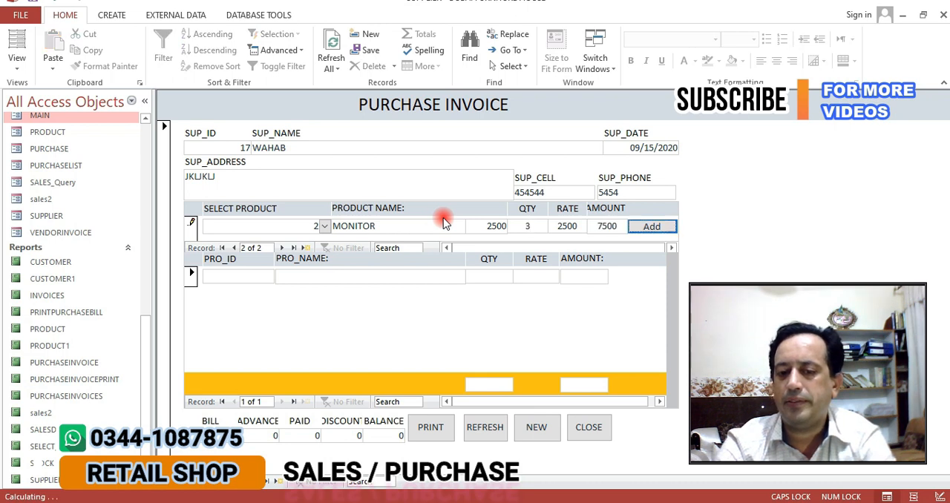
pyautogui.press('Return')
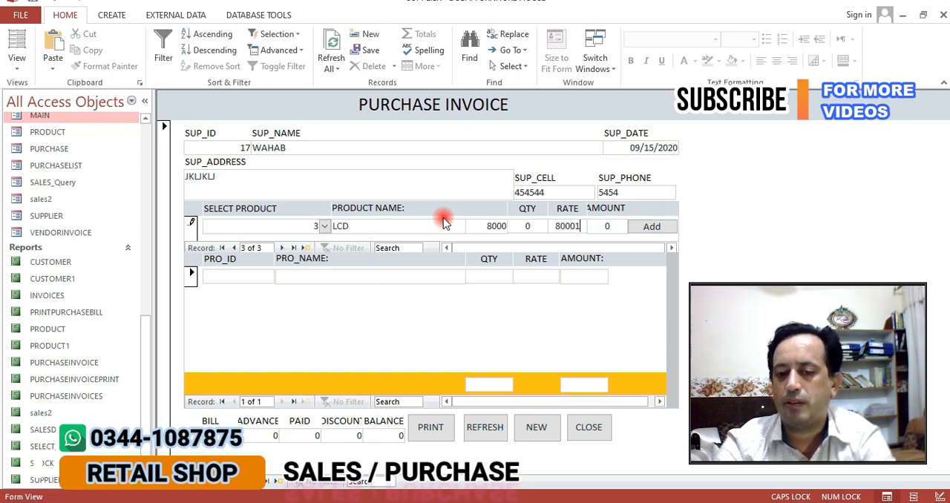
# Add product 3, LCD, to the purchase invoice with a quantity of 2
pyautogui.press('Tab')
pyautogui.write('2')
pyautogui.press('Tab')
pyautogui.press('Return')
# Add product 4, MOUSE, to the purchase invoice with a quantity of 1
pyautogui.write('4')
pyautogui.press('Tab')
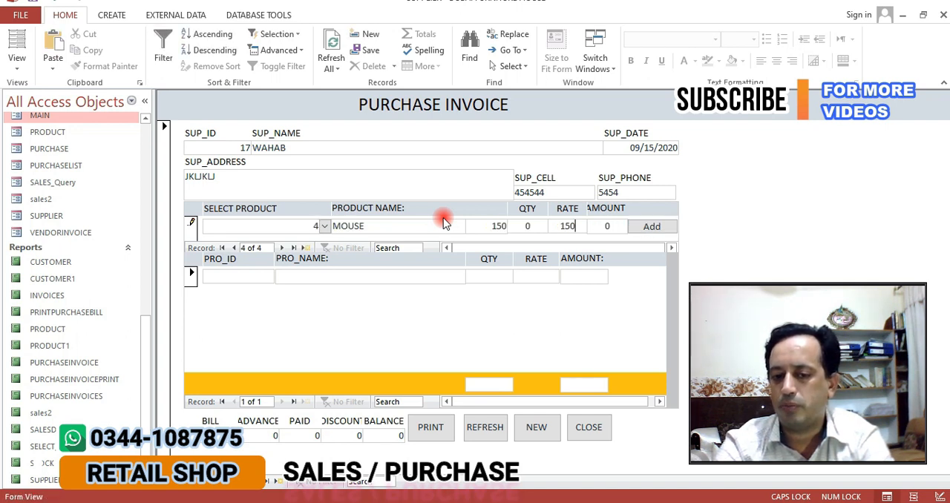
pyautogui.press('Tab')
pyautogui.write('1')
pyautogui.press('Tab')
pyautogui.press('Return')
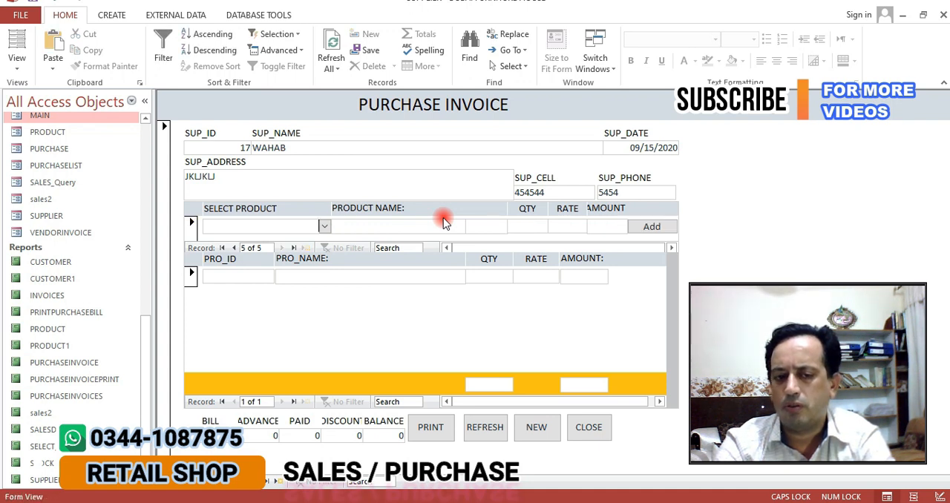
# Enter product 5, BED, with a quantity of 3 and refresh the purchase invoice to list all its items
pyautogui.write('5')
pyautogui.press('Tab')
pyautogui.press('Tab')
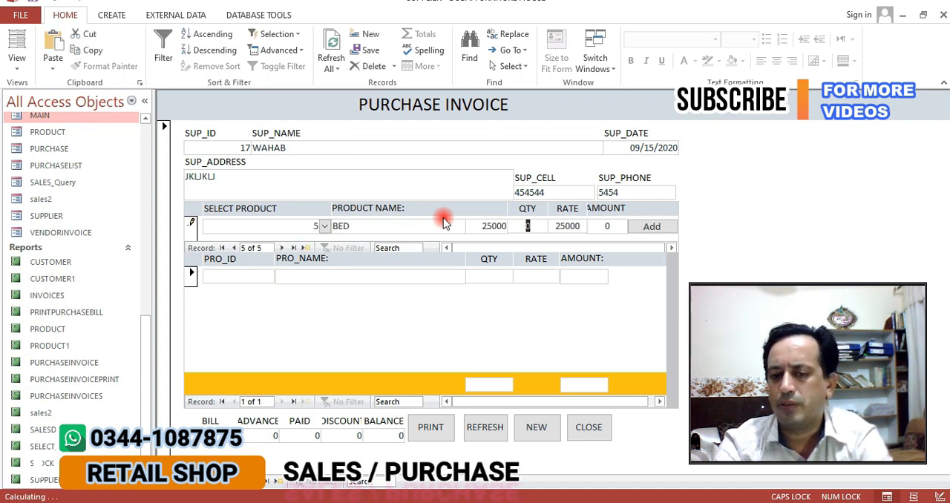
pyautogui.write('3')
pyautogui.press('Tab')
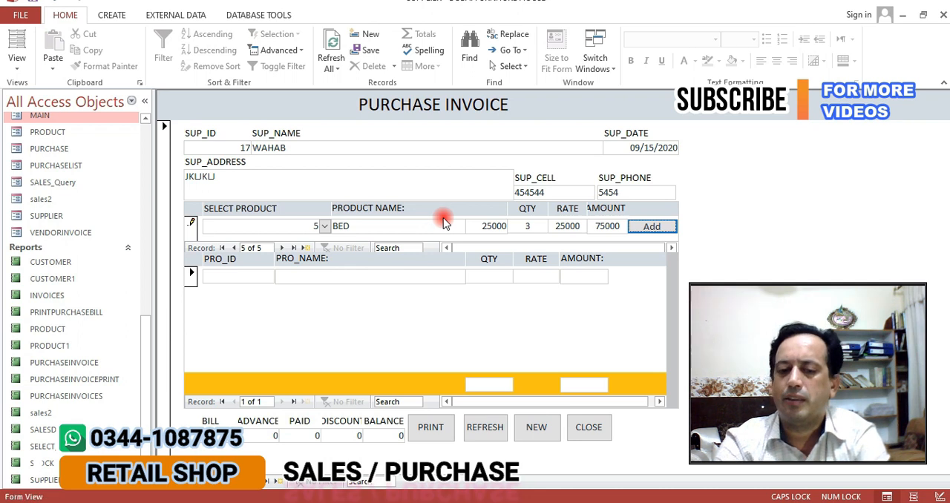
pyautogui.click(479, 432)
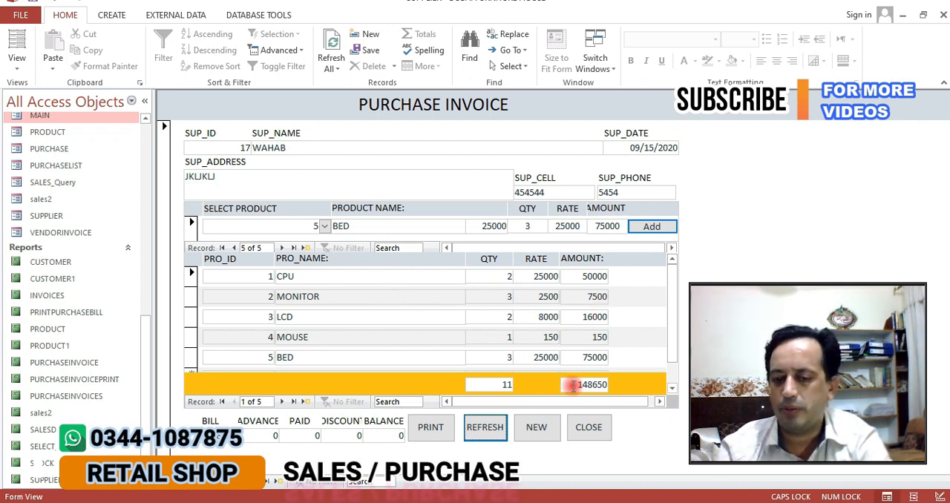
# Enter an advance of 5000, a paid amount of 143600 and a discount of 50 on the purchase invoice
pyautogui.click(579, 384)
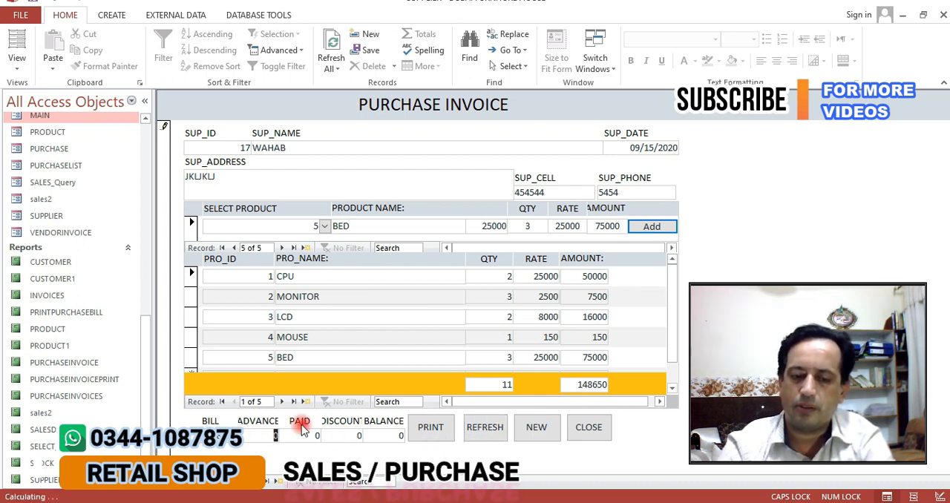
pyautogui.press('Tab')
pyautogui.write('5')
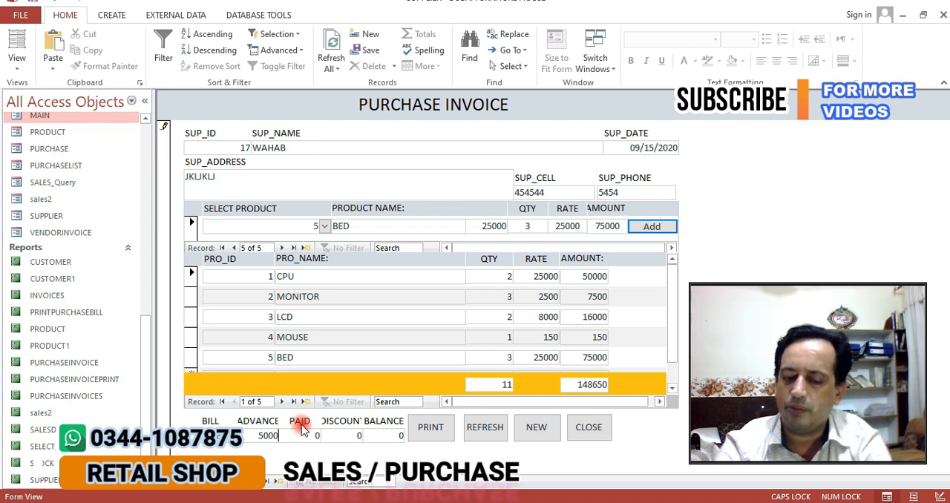
pyautogui.press('Tab')
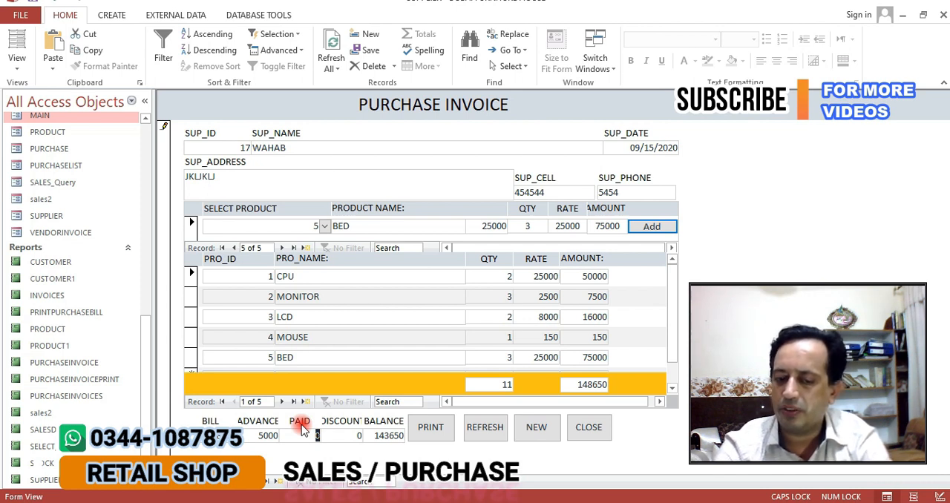
pyautogui.write('14365')
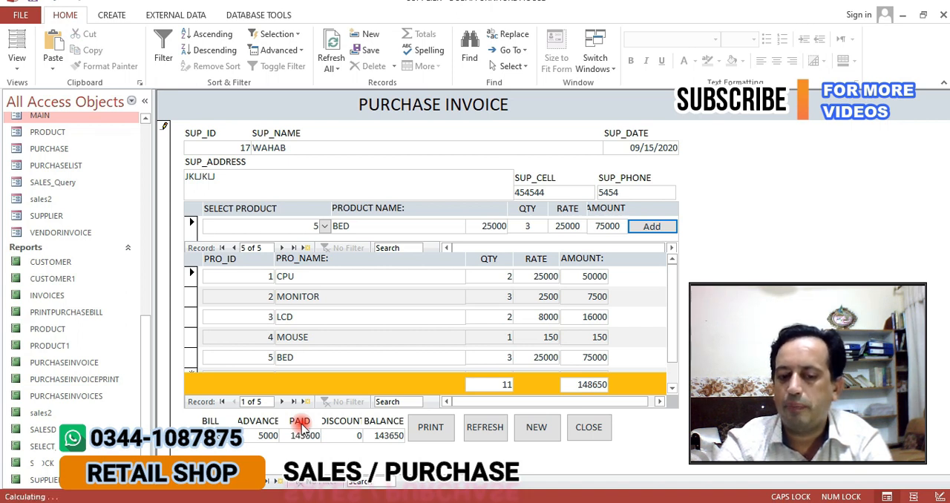
pyautogui.press('Tab')
pyautogui.write('50')
pyautogui.press('Tab')
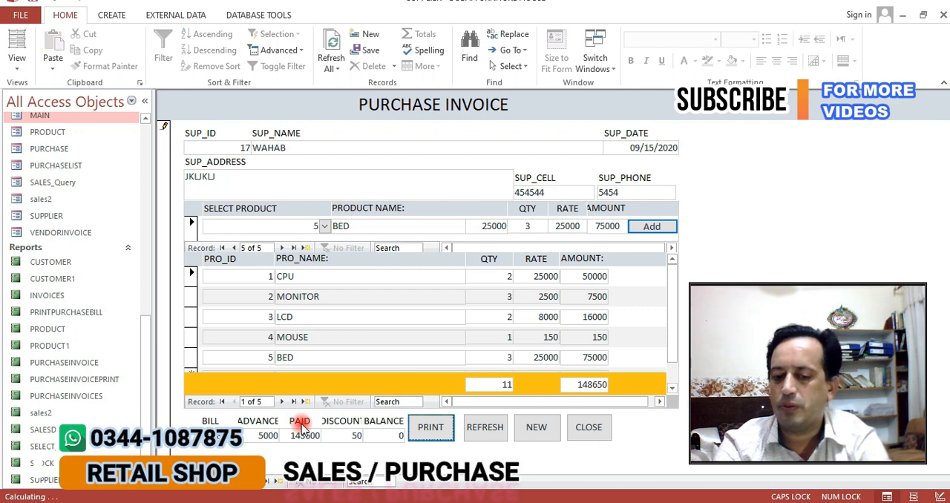
# Open the print preview of the vendor invoice, inspect it up close and close the preview
pyautogui.press('Return')
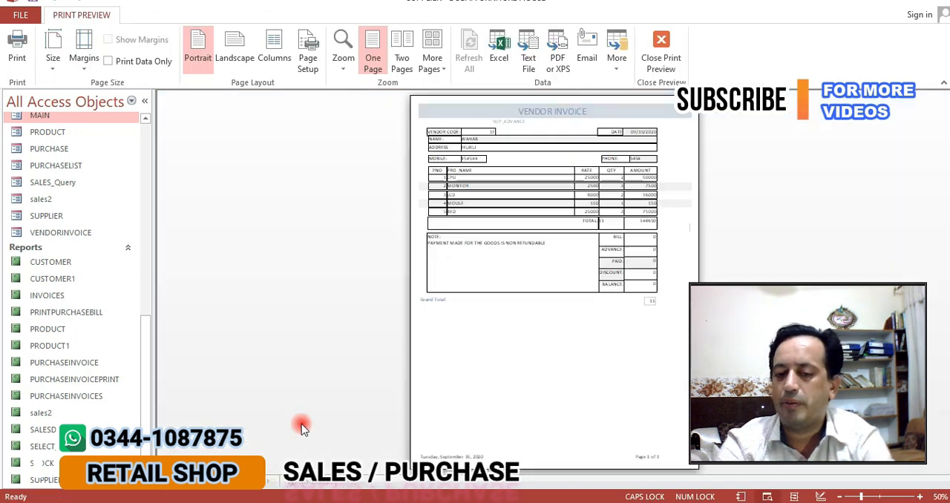
pyautogui.click(531, 156)
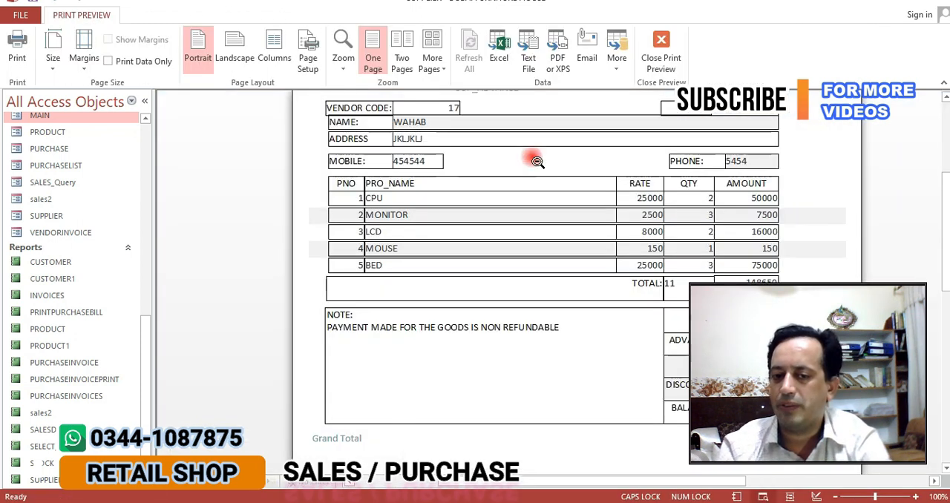
pyautogui.click(538, 161)
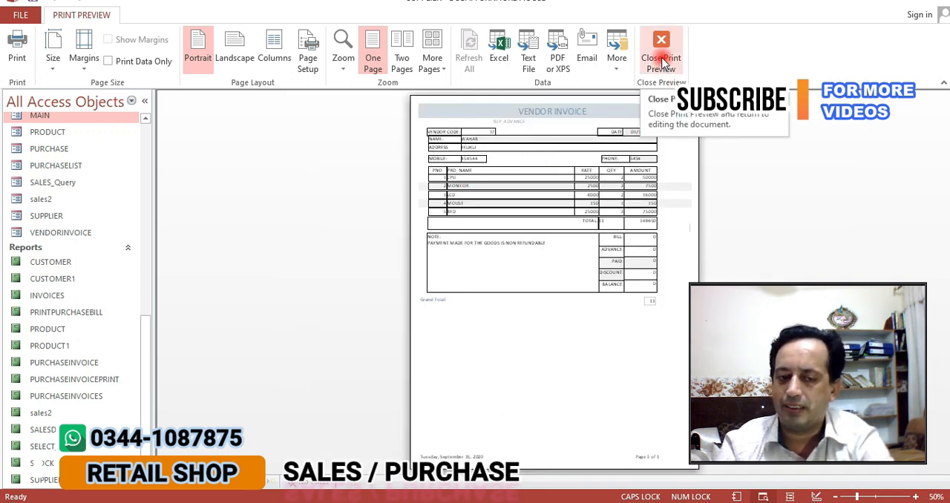
pyautogui.click(661, 60)
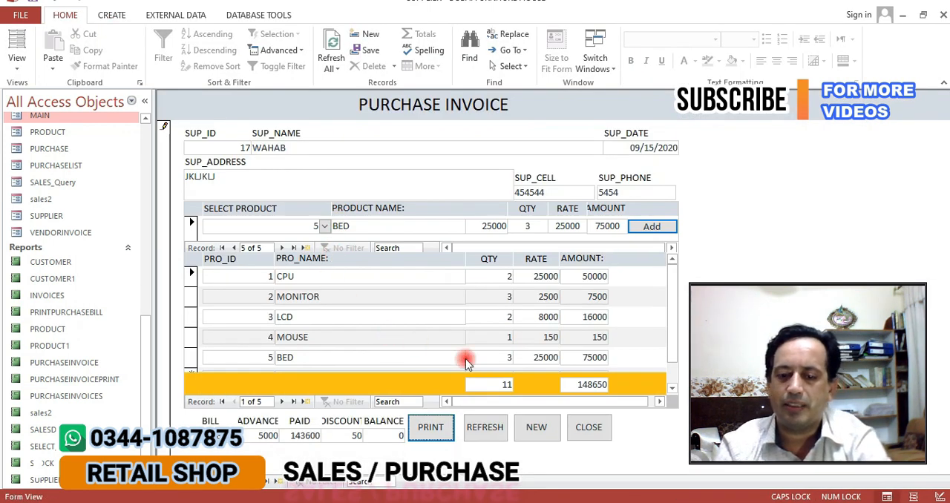
# Close the purchase invoice, view the supplier/vendor form and return to the main form
pyautogui.click(588, 427)
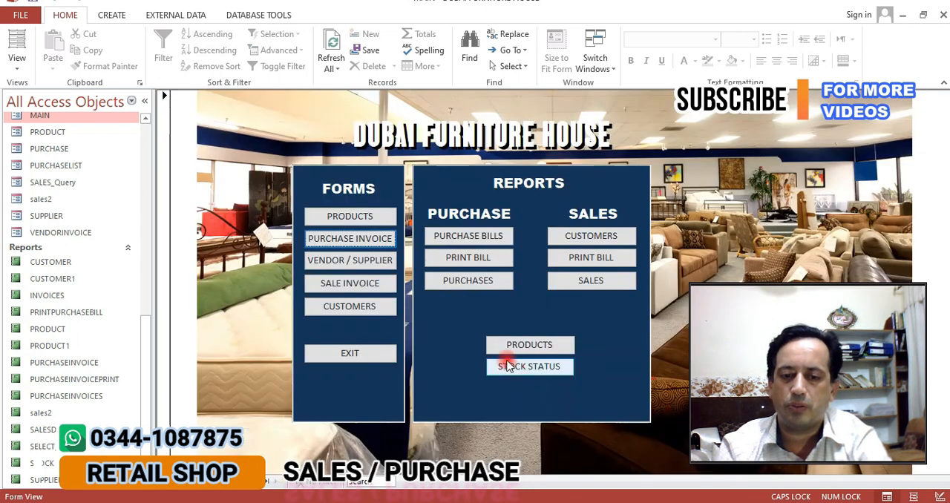
pyautogui.click(324, 261)
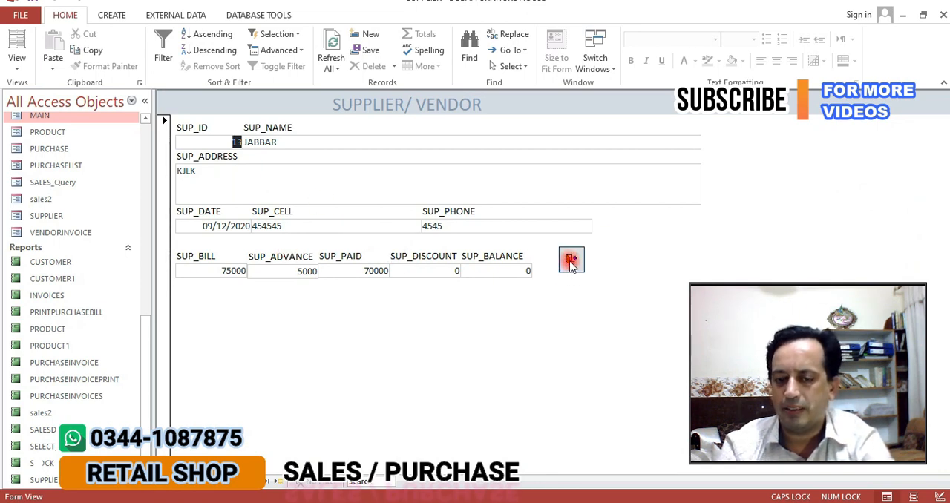
pyautogui.click(570, 260)
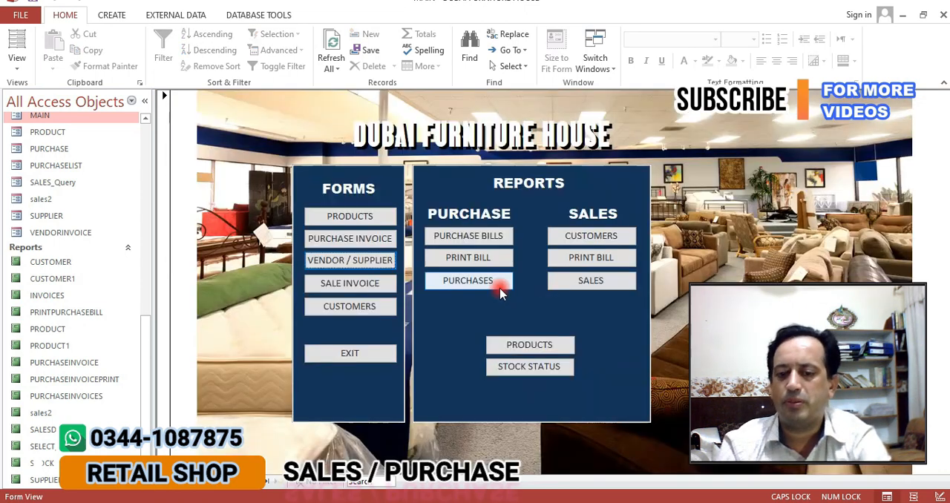
# Start a new sale invoice and enter the customer's name, phone number, cell number and address
pyautogui.click(368, 295)
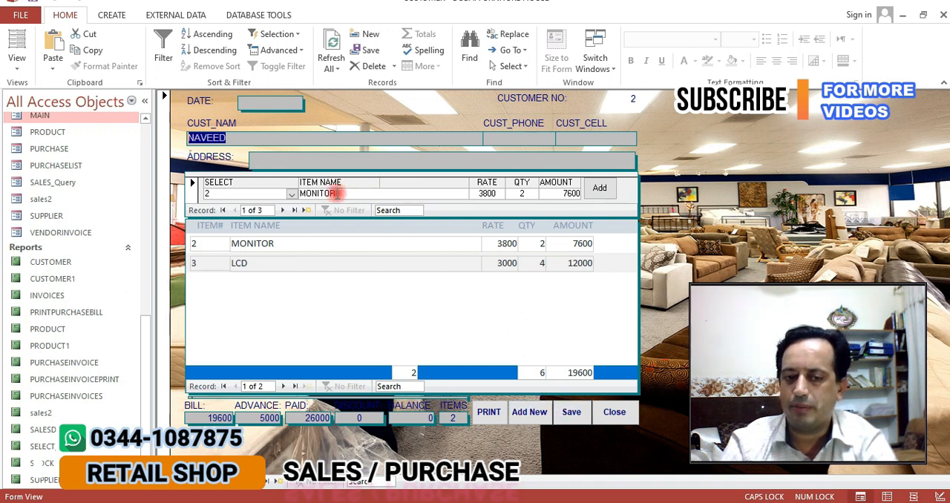
pyautogui.click(520, 414)
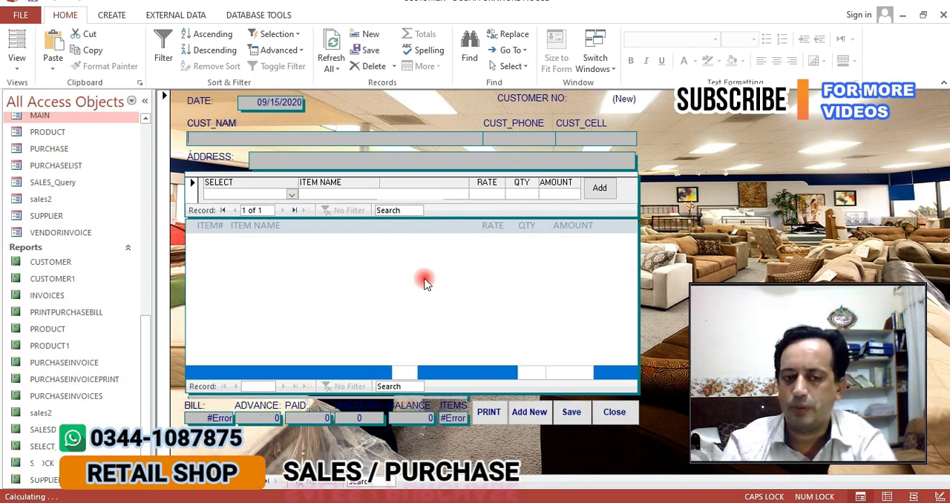
pyautogui.click(338, 134)
pyautogui.write('WAHAB')
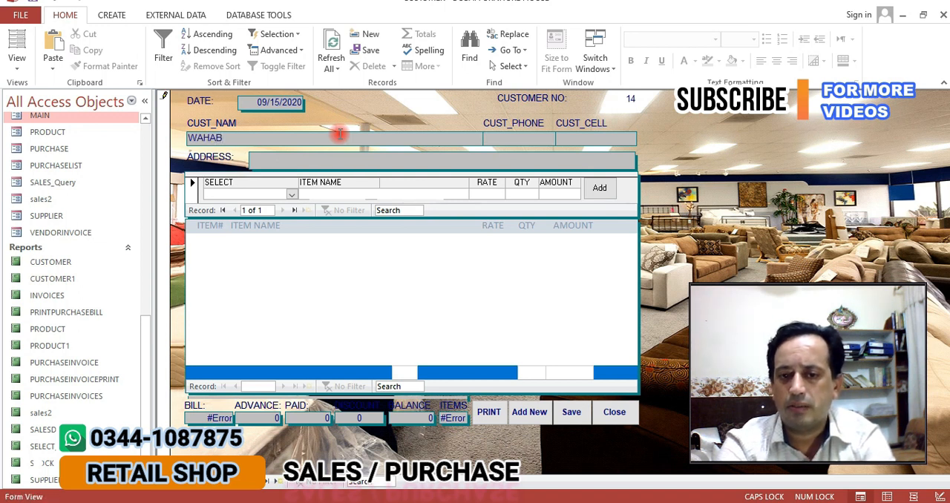
pyautogui.write('5454')
pyautogui.press('Tab')
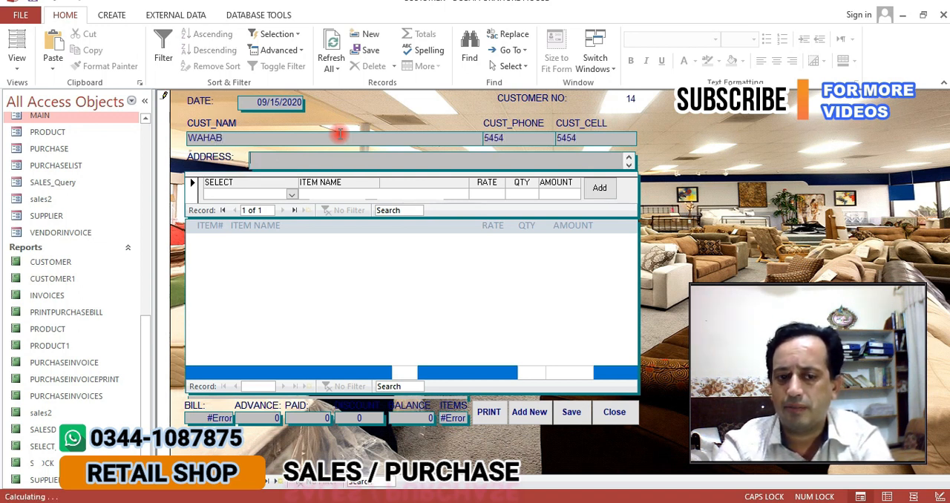
pyautogui.press('Tab')
# Add product 1, CPU, with a quantity of 2 and product 2, MONITOR, with a quantity of 3 to the sale invoice
pyautogui.write('1')
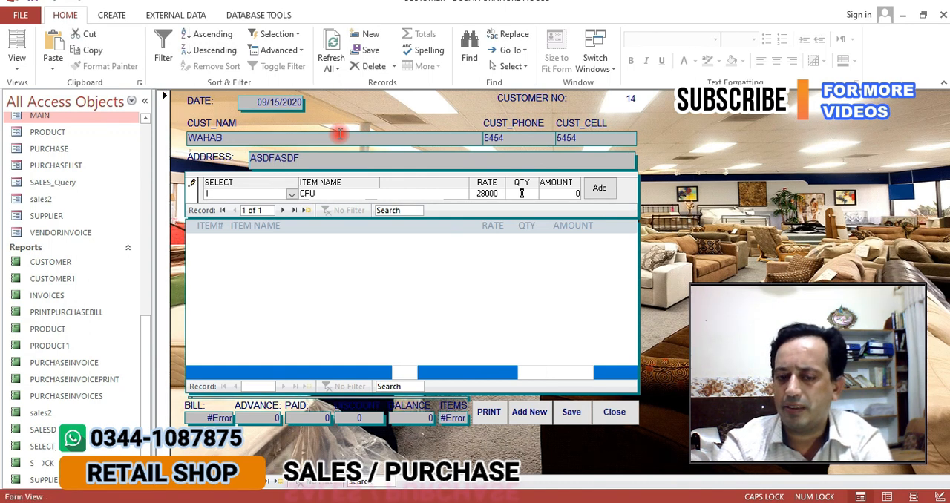
pyautogui.press('Tab')
pyautogui.press('Return')
pyautogui.write('2')
pyautogui.press('Tab')
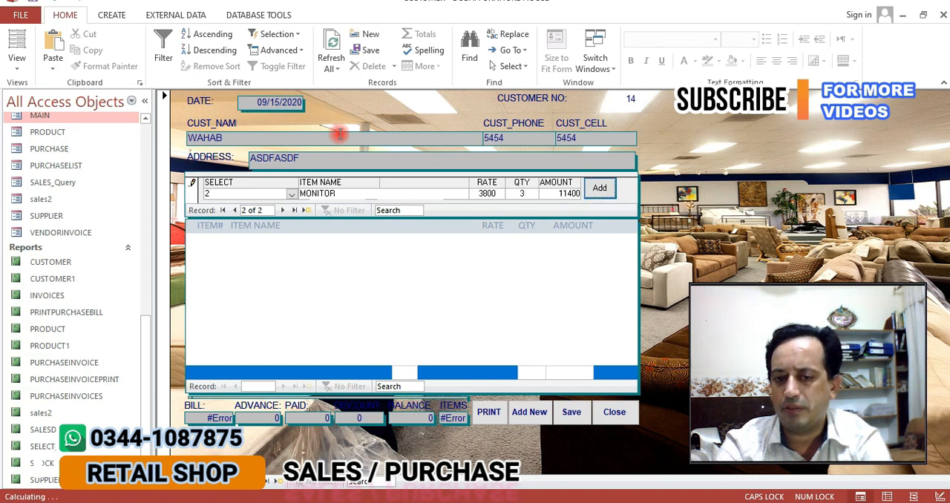
pyautogui.press('Return')
# Add product 3, LCD, with a quantity of 4 to the sale invoice
pyautogui.write('3')
pyautogui.press('Tab')
# Add product 4, MOUSE, with a quantity of 4 and save the sale invoice to list its items
pyautogui.press('Tab')
pyautogui.press('Return')
pyautogui.write('4')
pyautogui.press('Tab')
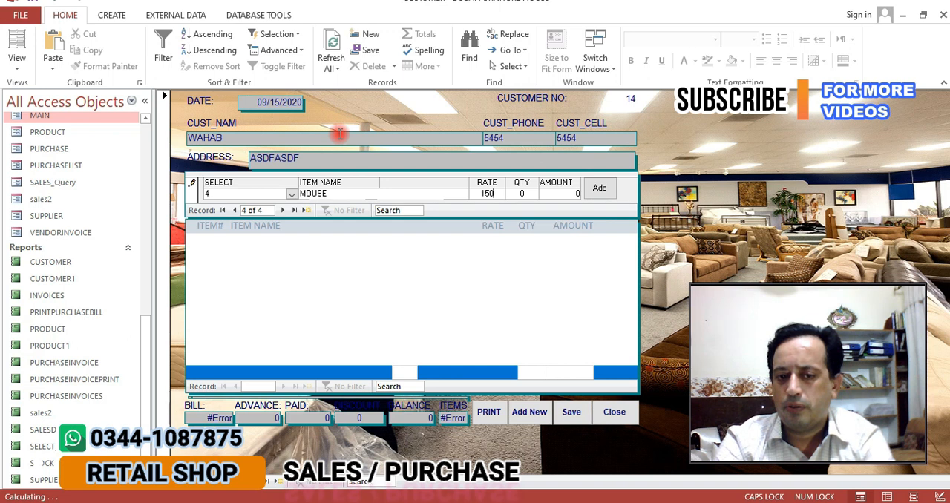
pyautogui.write('4')
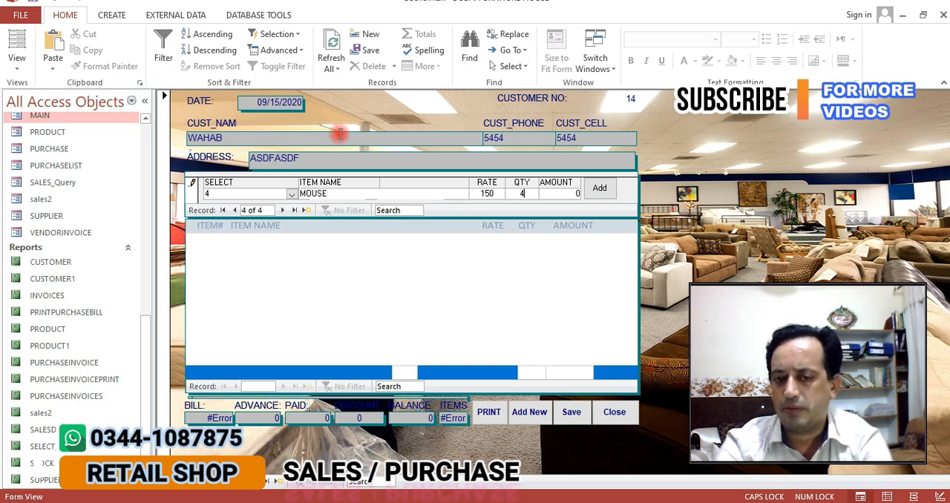
pyautogui.press('Tab')
pyautogui.press('Return')
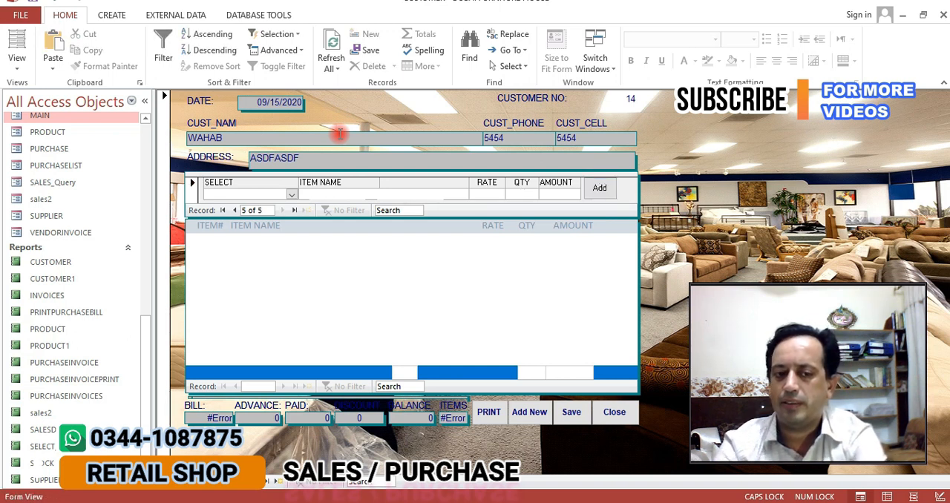
pyautogui.click(574, 414)
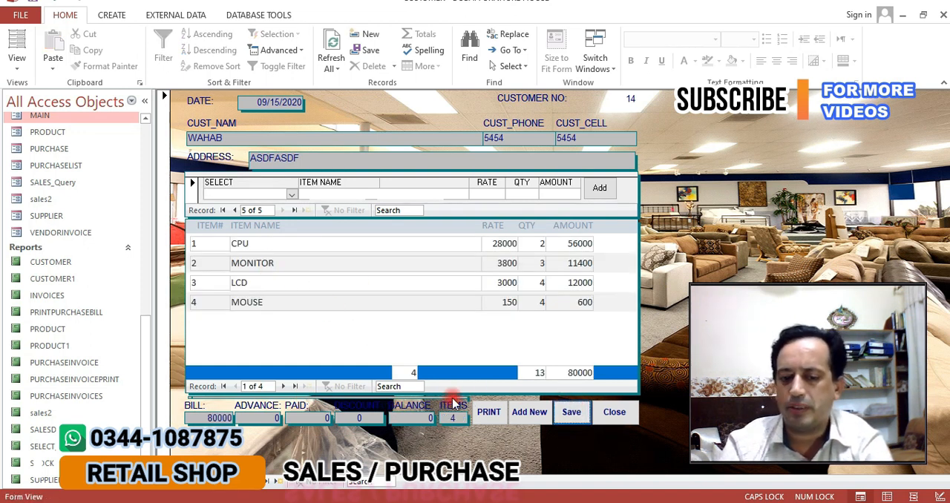
# Enter an advance of 5000 and a paid amount of 75000 on the sale invoice
pyautogui.click(252, 417)
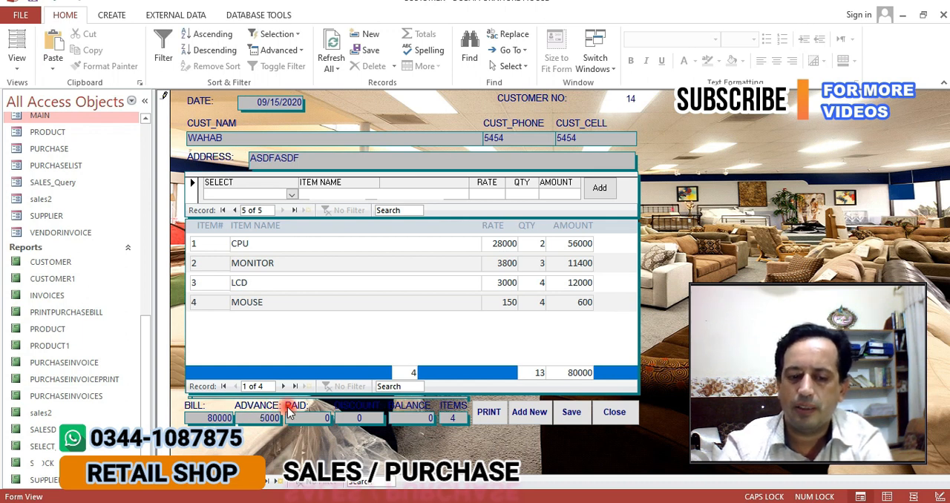
pyautogui.write('5000')
pyautogui.press('Tab')
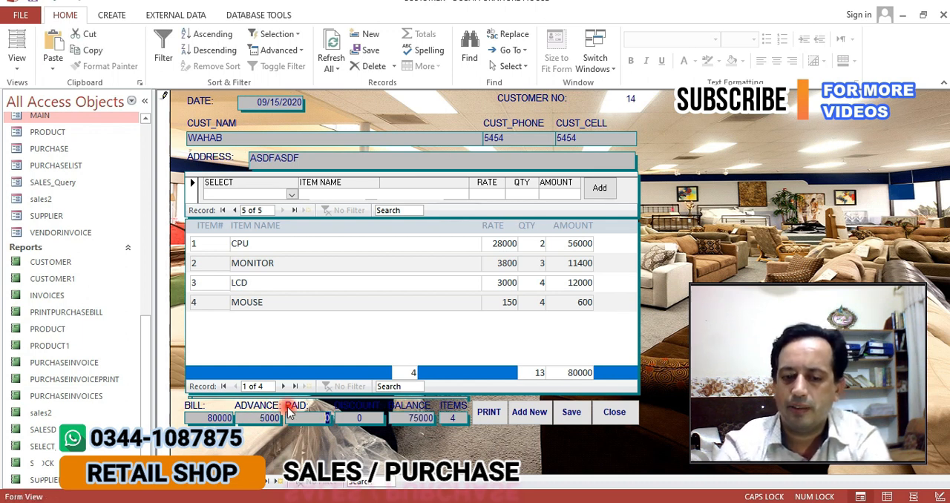
pyautogui.write('75000')
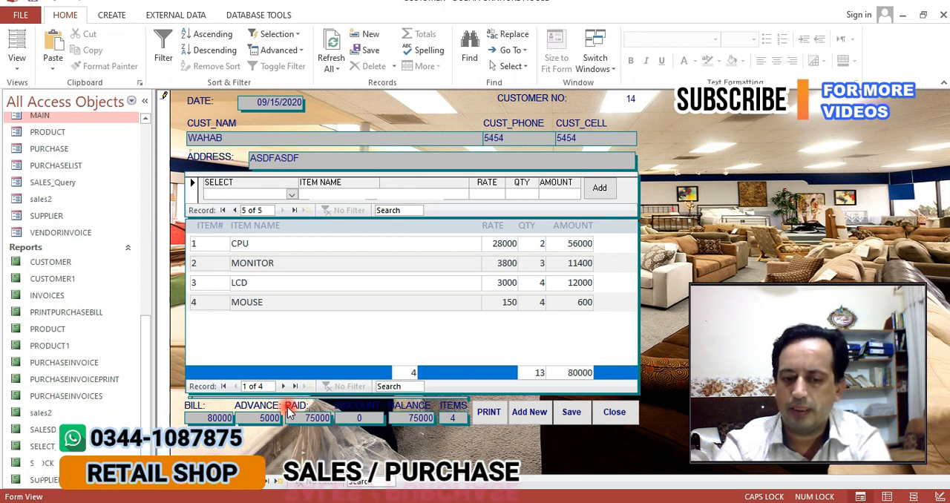
pyautogui.press('Tab')
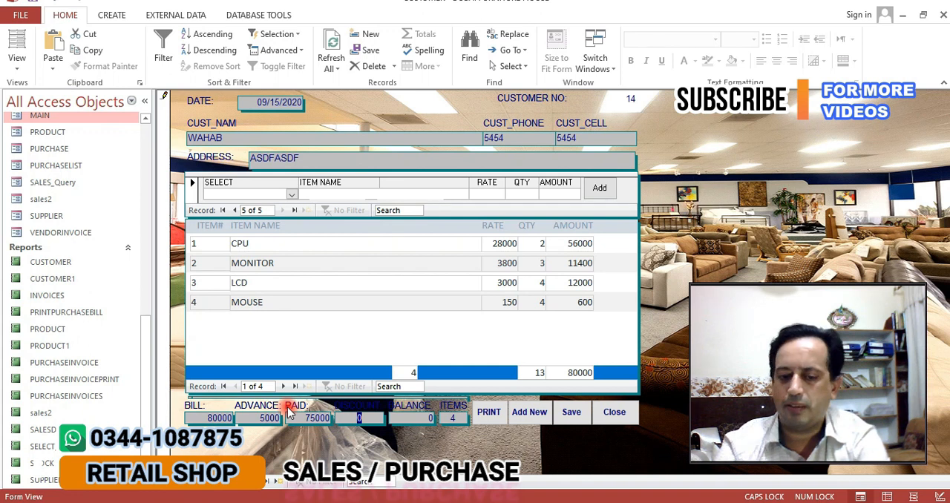
# View the print preview of the sale invoice, then close both the preview and the invoice form
pyautogui.press('Tab')
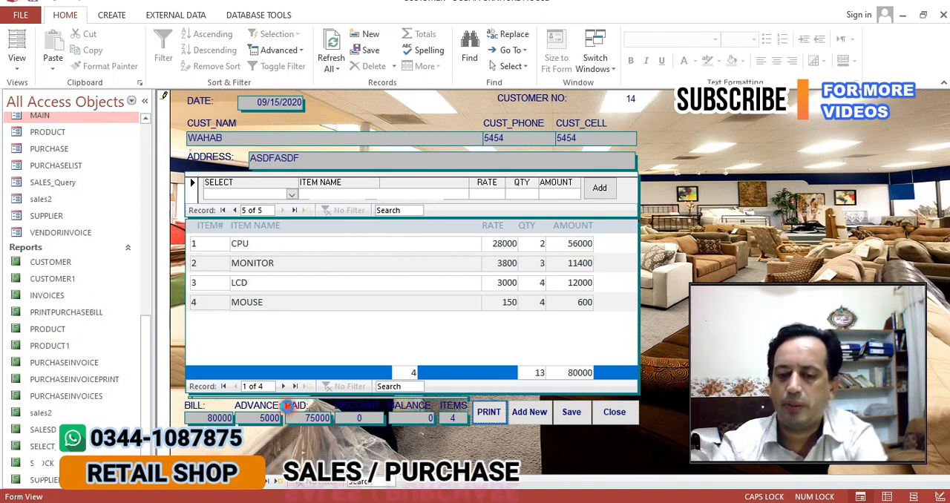
pyautogui.press('Return')
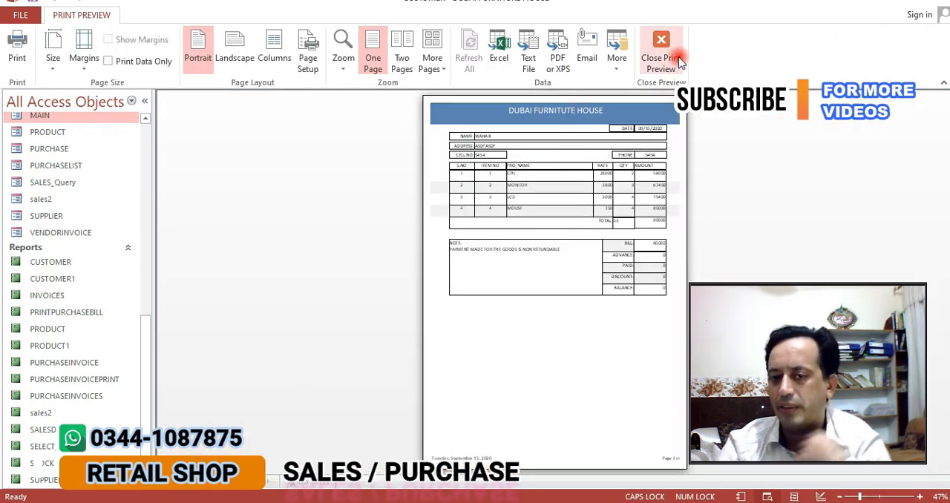
pyautogui.click(659, 41)
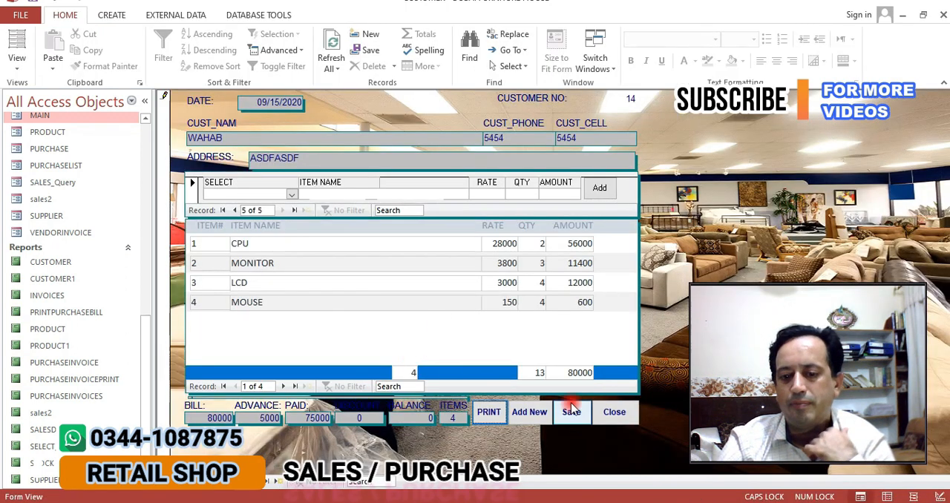
pyautogui.click(614, 412)
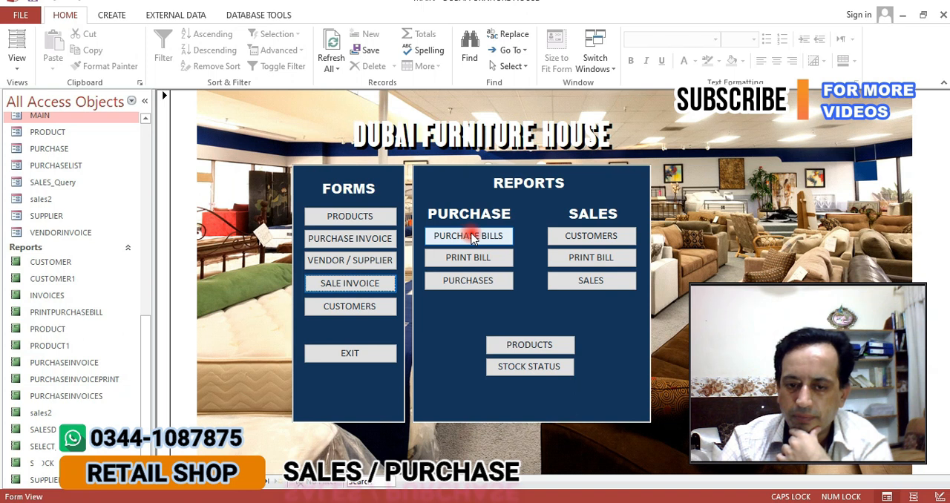
# Open the purchase bills report, inspect it up close, view its last page and close the preview
pyautogui.click(477, 239)
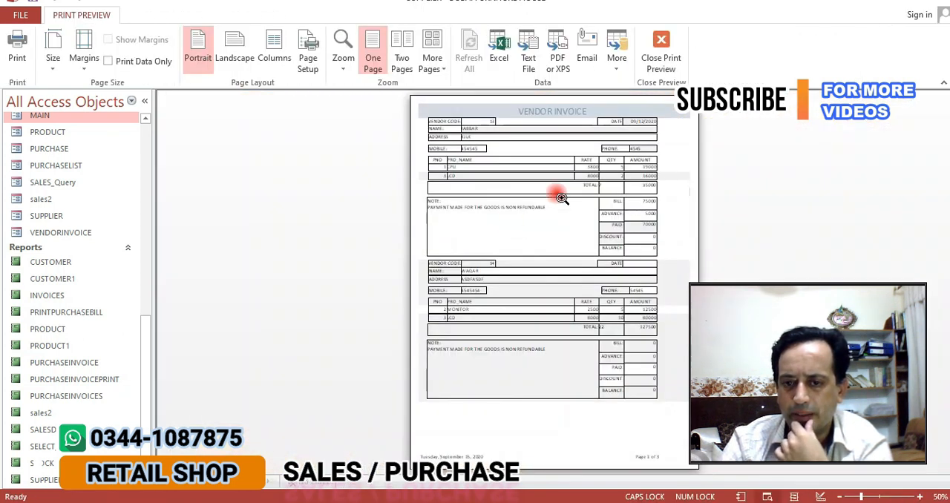
pyautogui.click(560, 195)
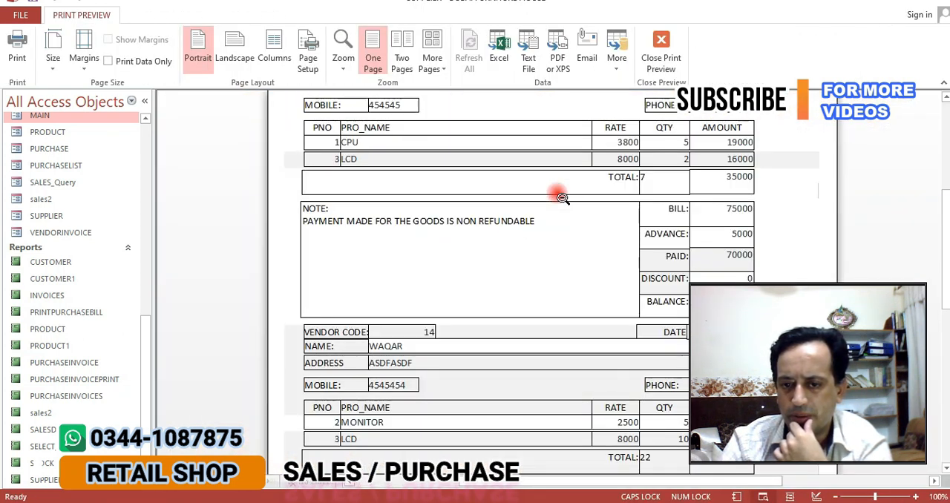
pyautogui.click(560, 195)
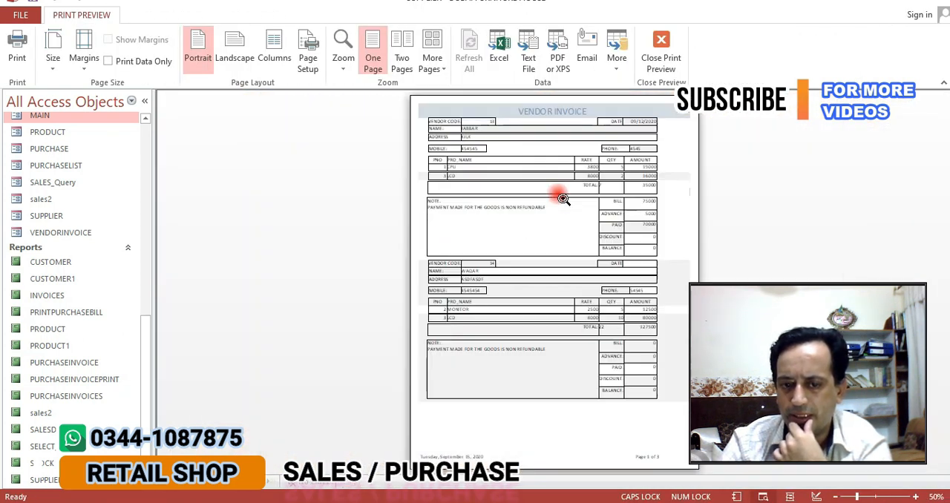
pyautogui.click(250, 490)
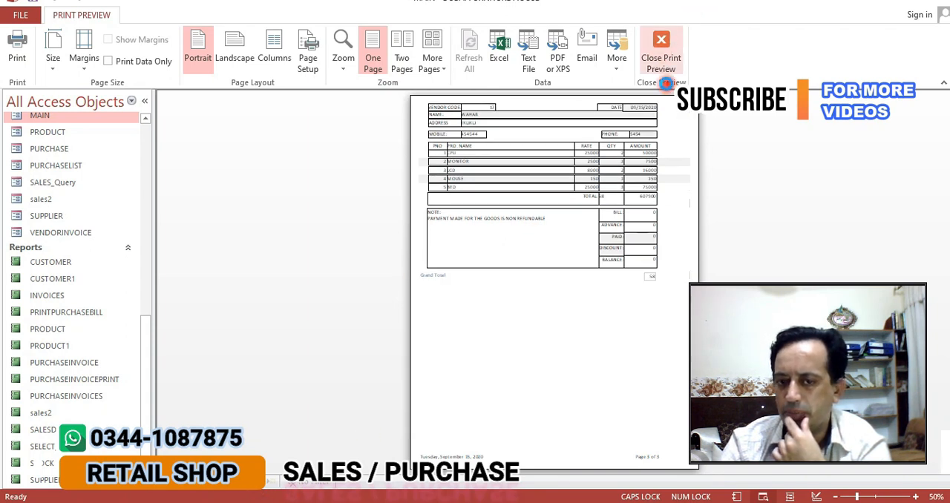
pyautogui.click(660, 65)
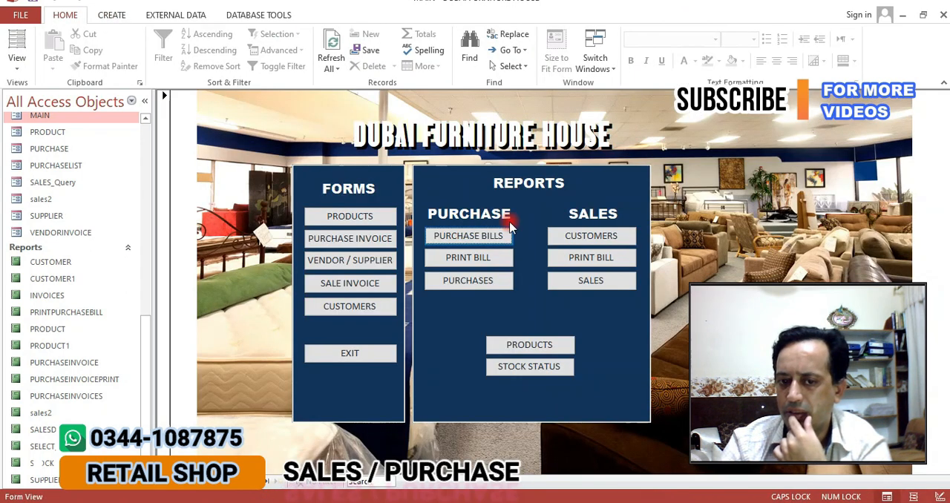
# Preview a single purchase bill by vendor number, then close the preview and the purchase invoice form
pyautogui.click(476, 259)
pyautogui.write('12')
pyautogui.press('Return')
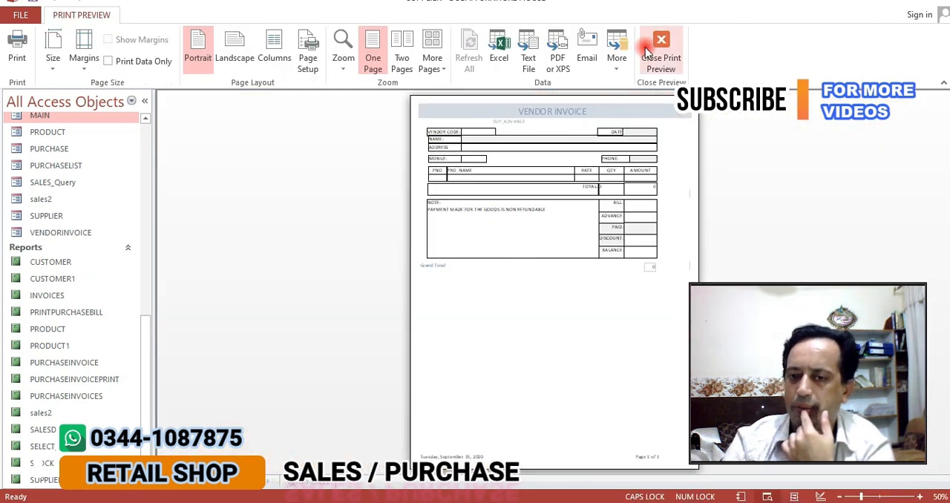
pyautogui.click(657, 48)
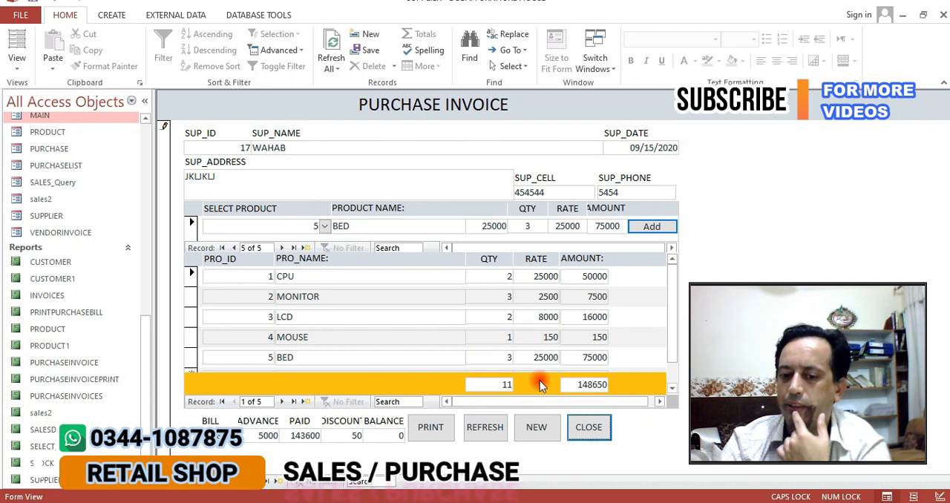
pyautogui.click(590, 434)
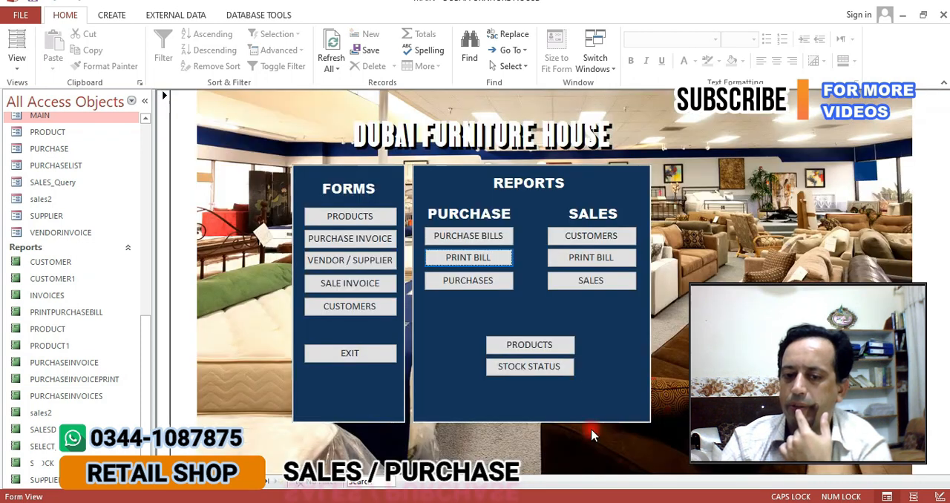
# Open the purchases report, inspect the vendor invoices up close and close the preview
pyautogui.click(458, 282)
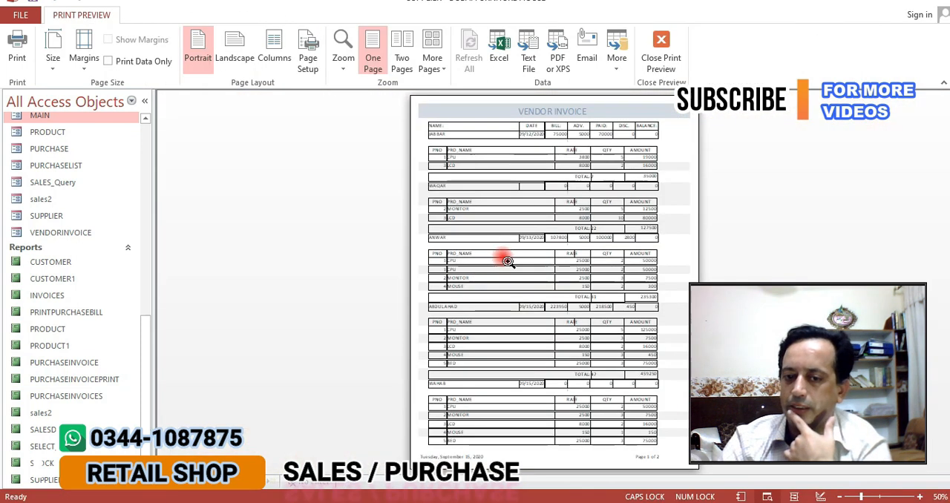
pyautogui.click(533, 169)
pyautogui.click(535, 171)
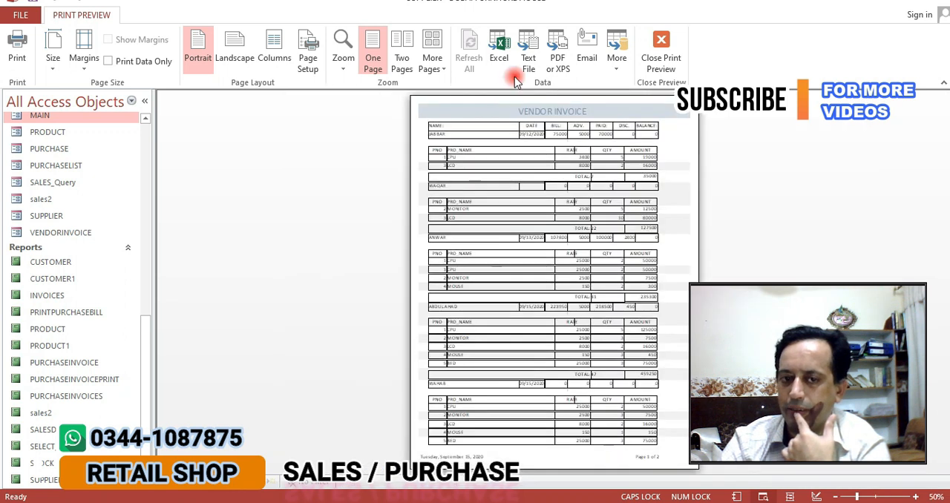
pyautogui.click(661, 63)
# Open the customers detail report, examine it up close and close the preview
pyautogui.click(610, 236)
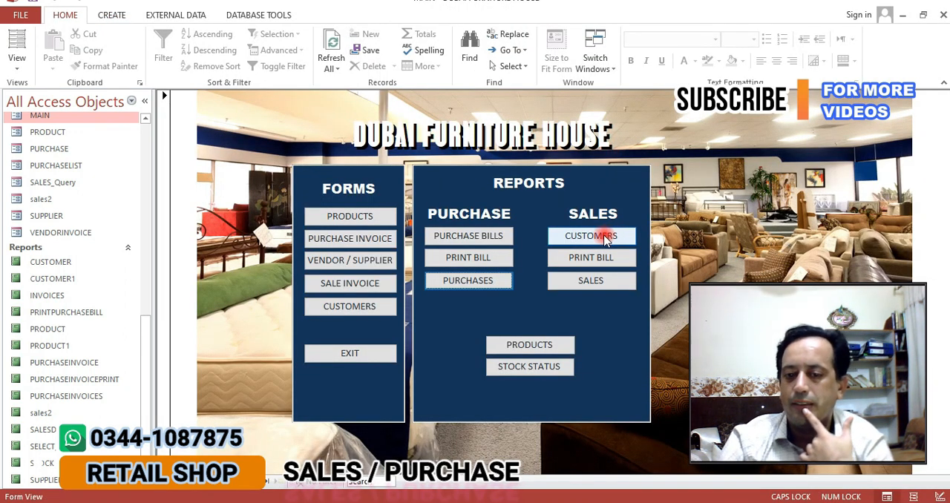
pyautogui.click(588, 242)
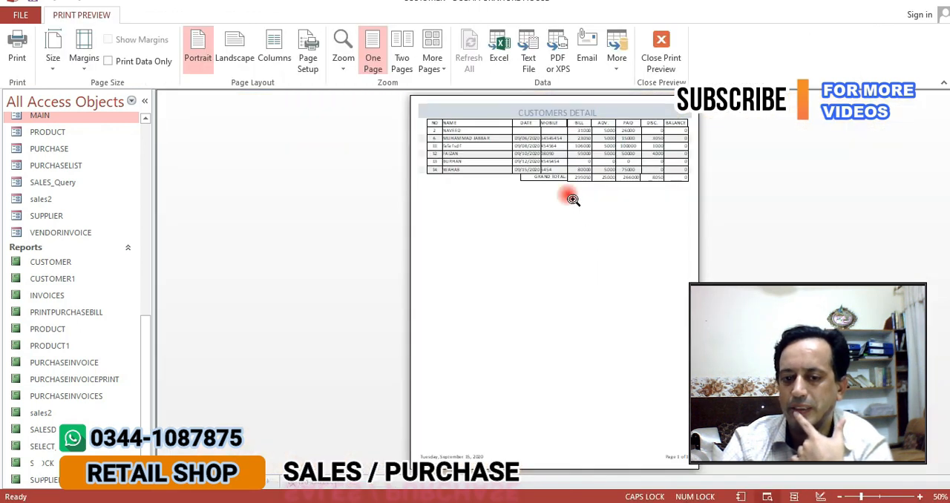
pyautogui.click(558, 140)
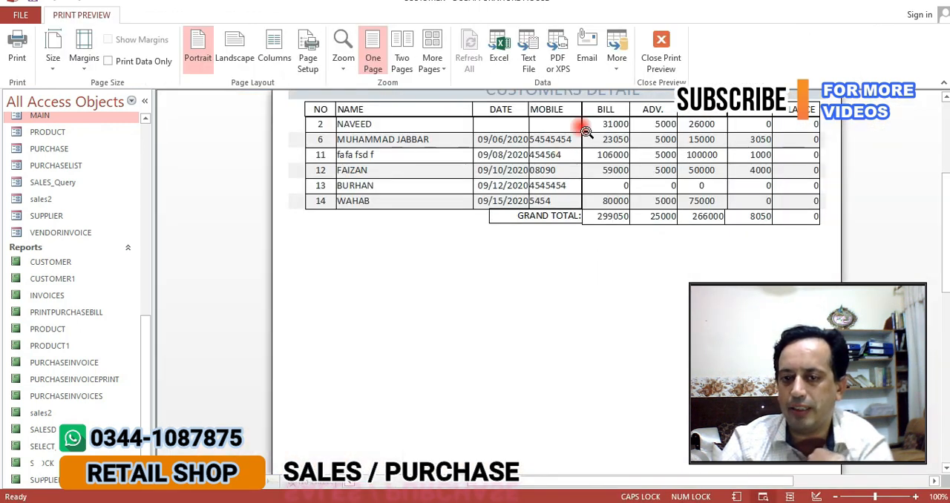
pyautogui.click(657, 63)
pyautogui.click(621, 233)
# Preview a single sales bill by entering the customer number, and close the preview
pyautogui.click(583, 257)
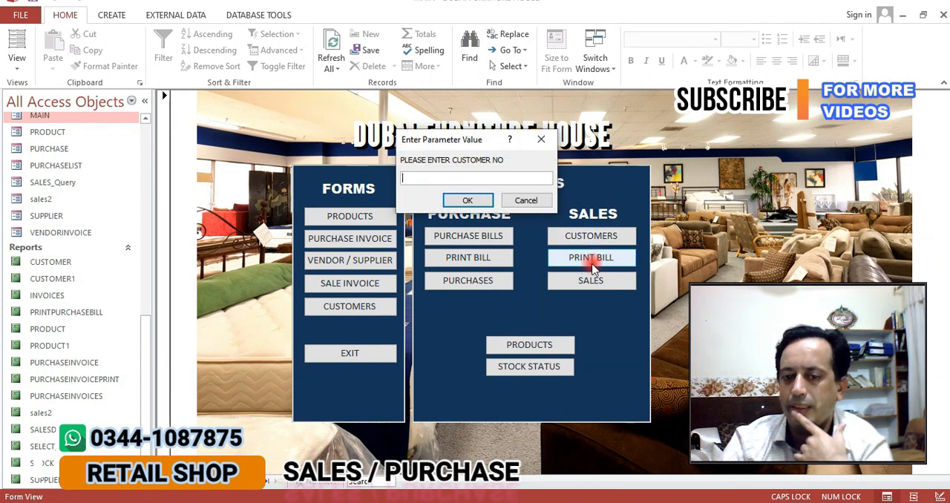
pyautogui.write('10')
pyautogui.press('Return')
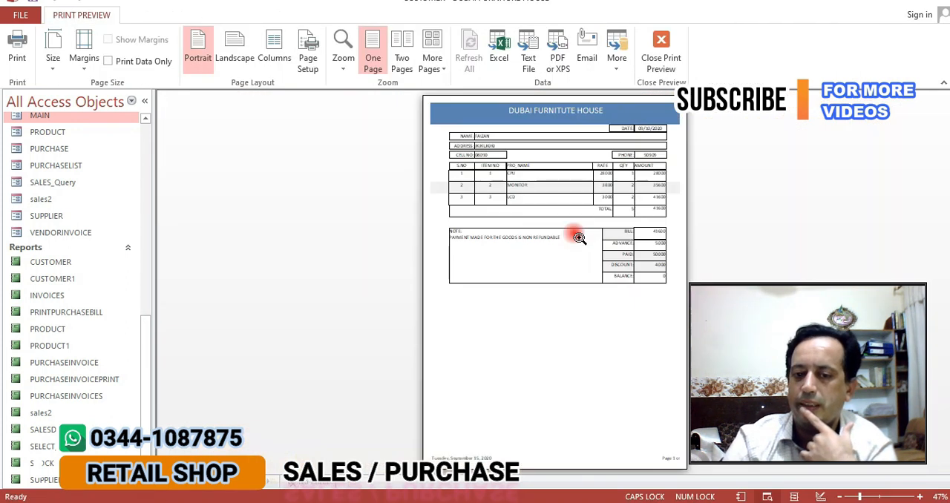
pyautogui.click(654, 60)
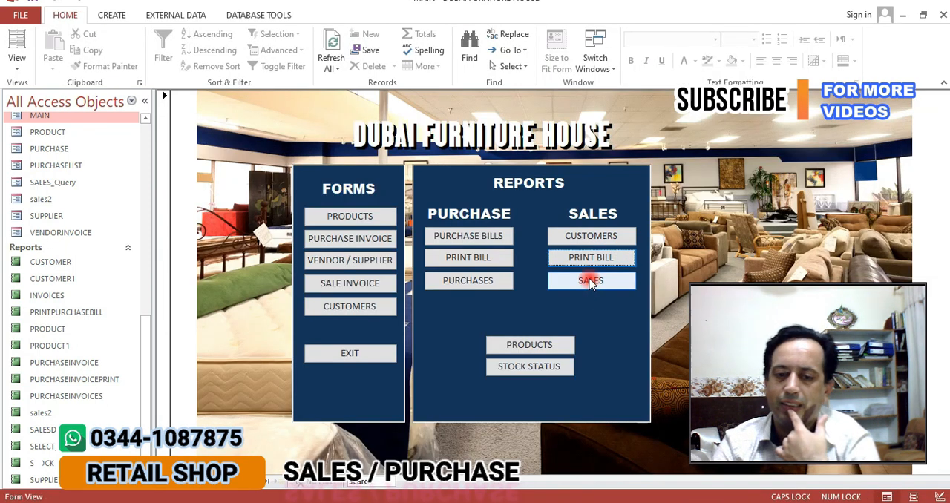
# Preview the sales detail report and the product details report, closing each preview after viewing it
pyautogui.click(590, 281)
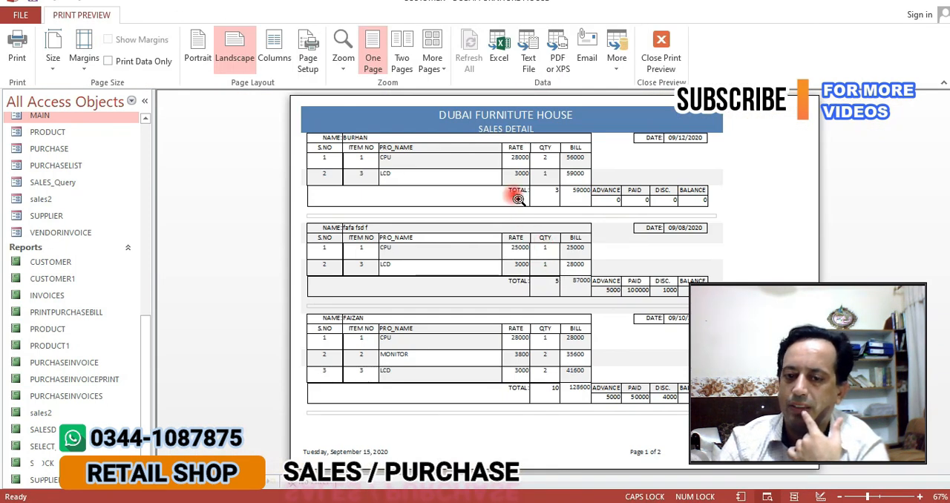
pyautogui.click(667, 57)
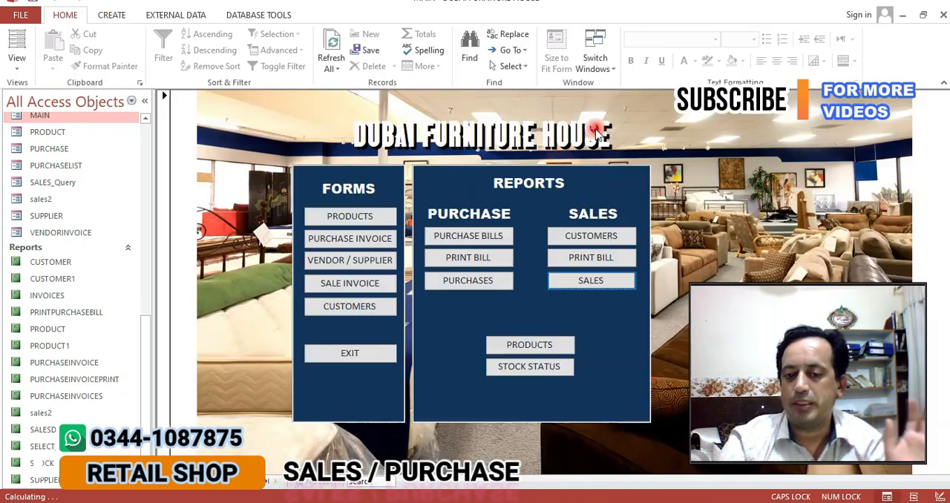
pyautogui.click(519, 349)
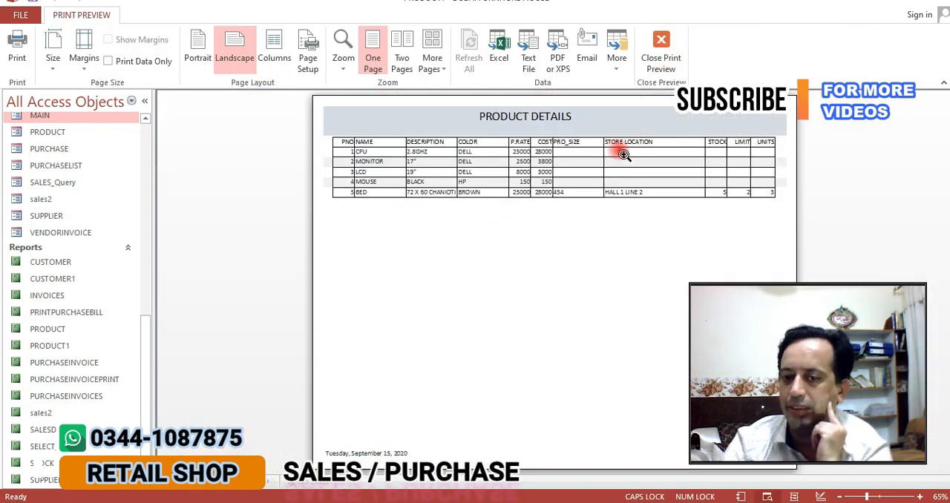
pyautogui.click(574, 152)
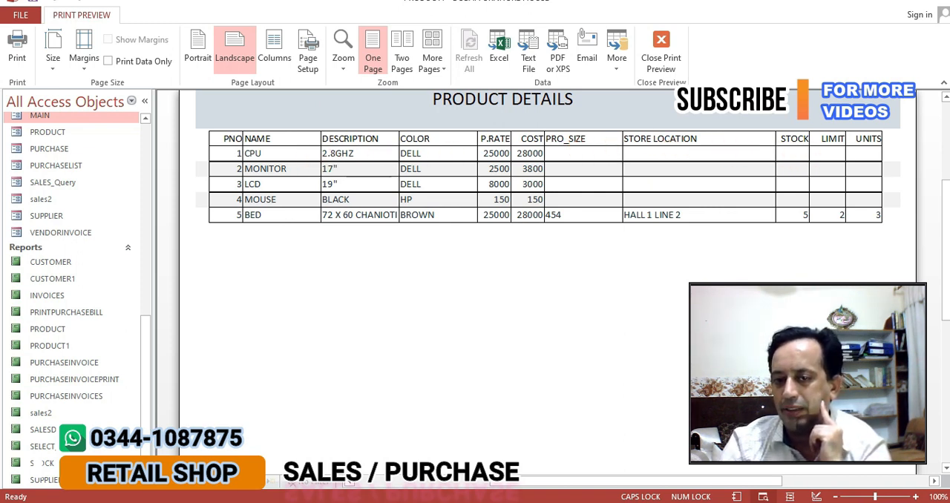
pyautogui.click(662, 49)
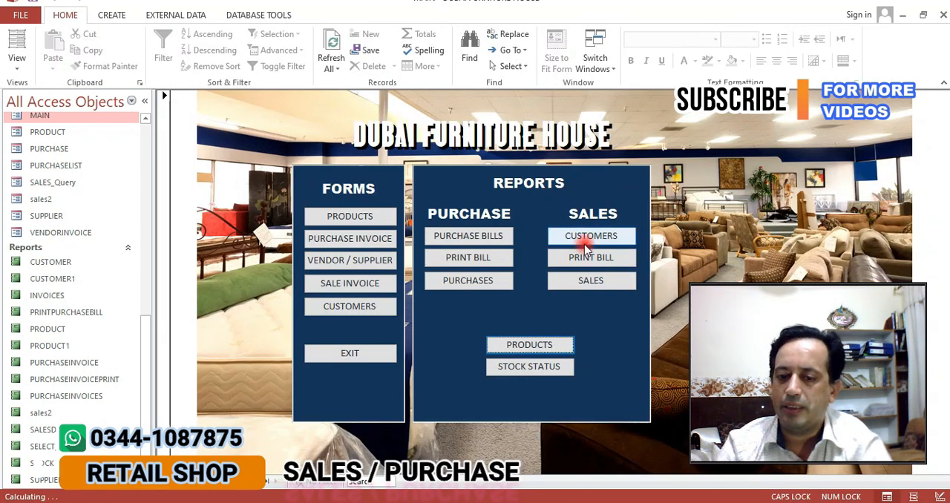
# Open the stock status report, examine the purchase, sale and stock quantities up close, and close the preview
pyautogui.click(528, 366)
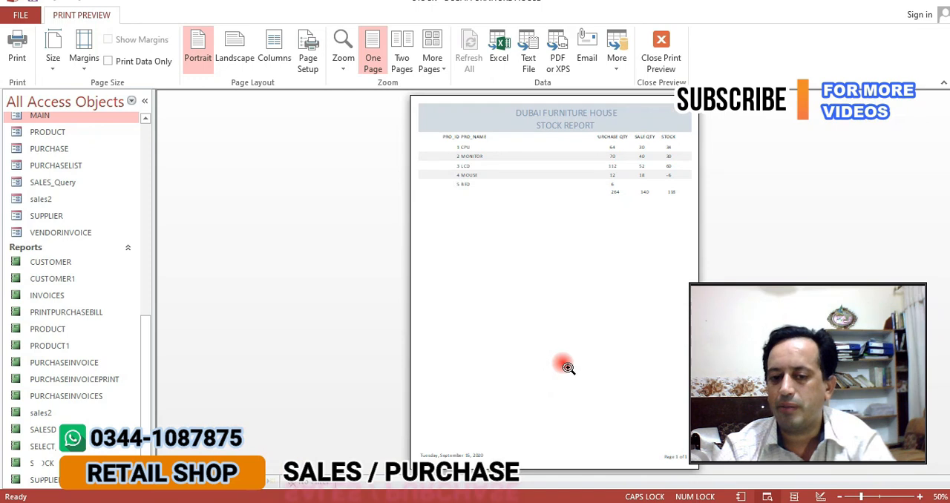
pyautogui.click(622, 171)
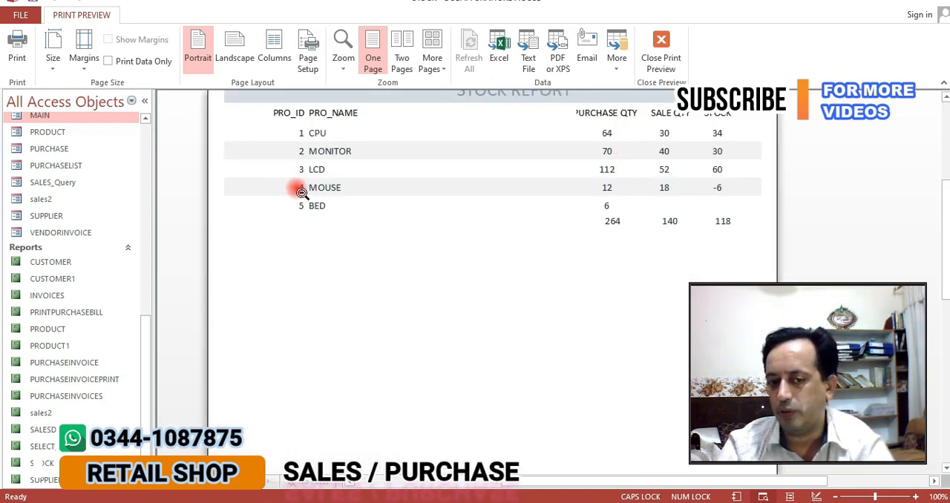
pyautogui.click(668, 196)
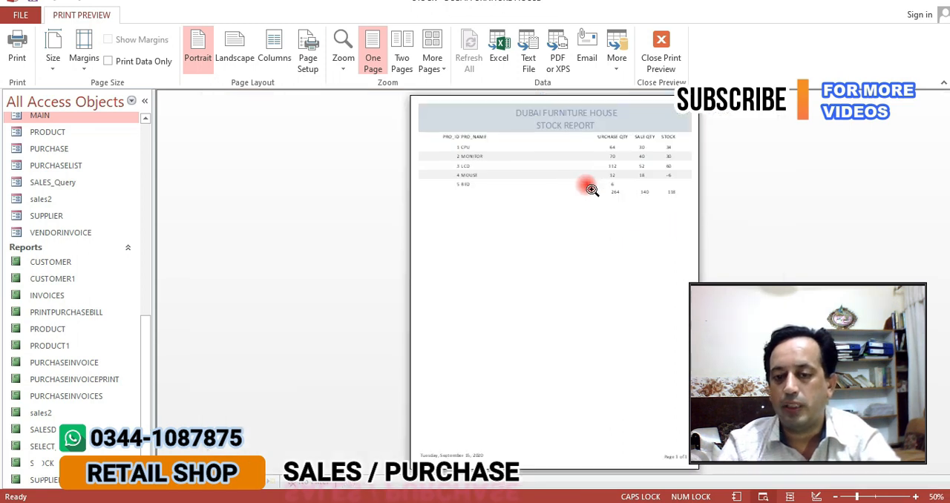
pyautogui.doubleClick(551, 161)
pyautogui.click(557, 145)
pyautogui.click(558, 146)
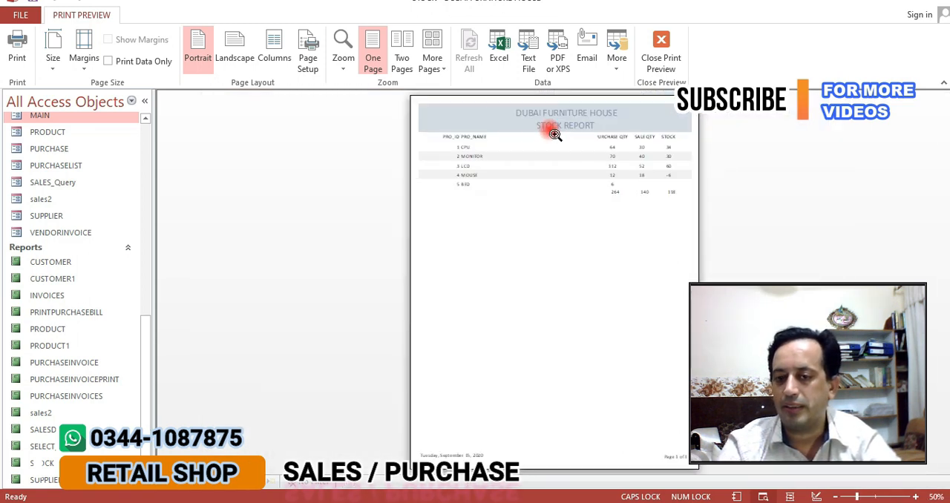
pyautogui.click(659, 51)
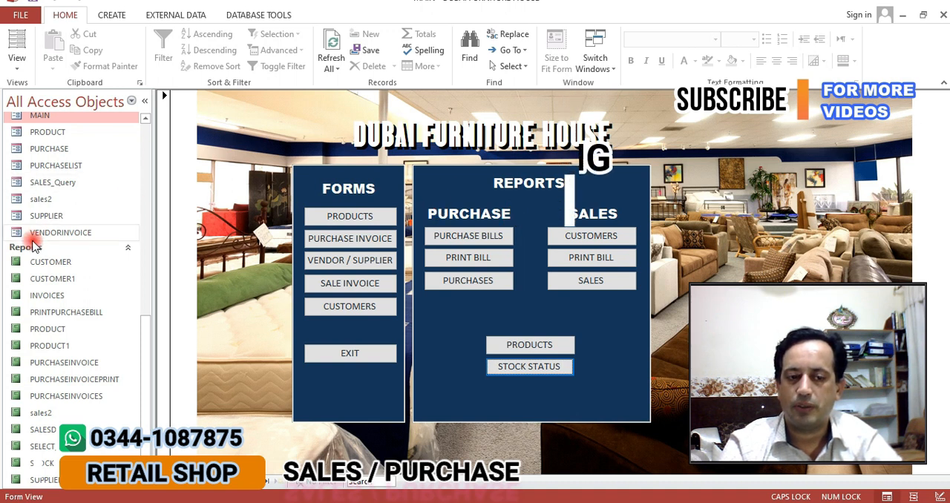
# Go through the CUSTOMER, PRODUCT, PURCHASE, SALES and SUPPLIER tables in the database's object list
pyautogui.scroll(6, 32, 245)
pyautogui.scroll(3, 32, 244)
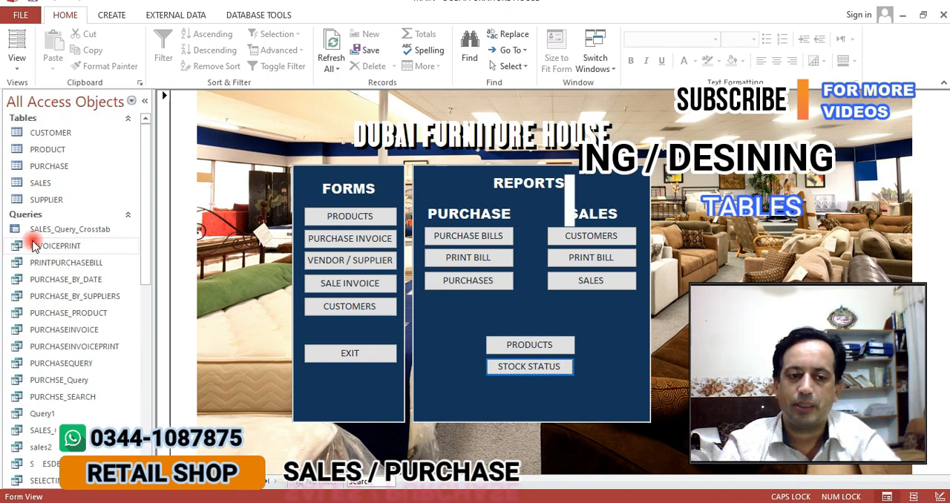
pyautogui.click(50, 133)
pyautogui.click(46, 149)
pyautogui.click(45, 166)
pyautogui.click(45, 183)
pyautogui.click(44, 201)
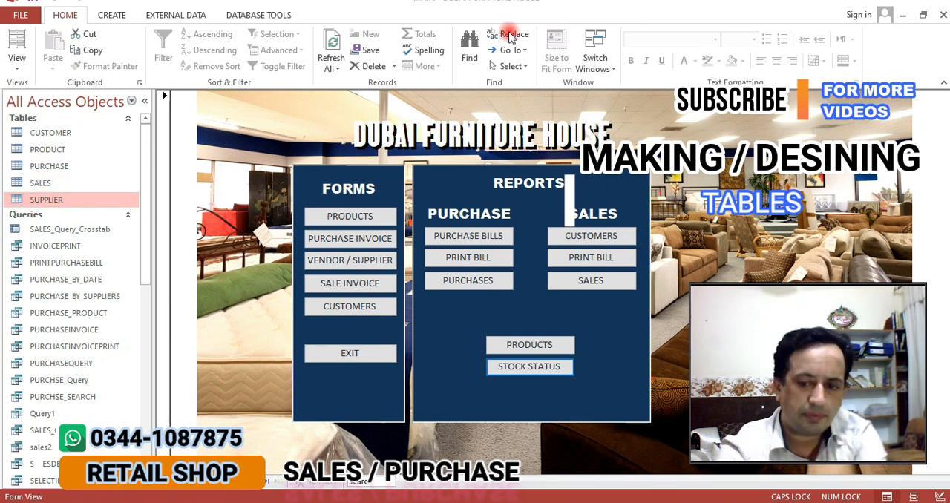
pyautogui.click(238, 14)
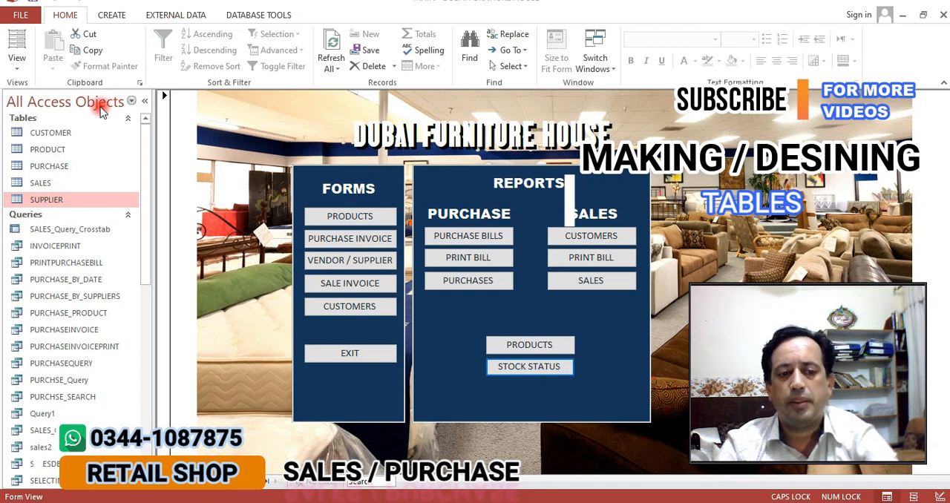
# Open the CUSTOMER table in Design View and review its fields from CUST_NAME down to CUST_ADVANCE
pyautogui.rightClick(51, 132)
pyautogui.click(83, 163)
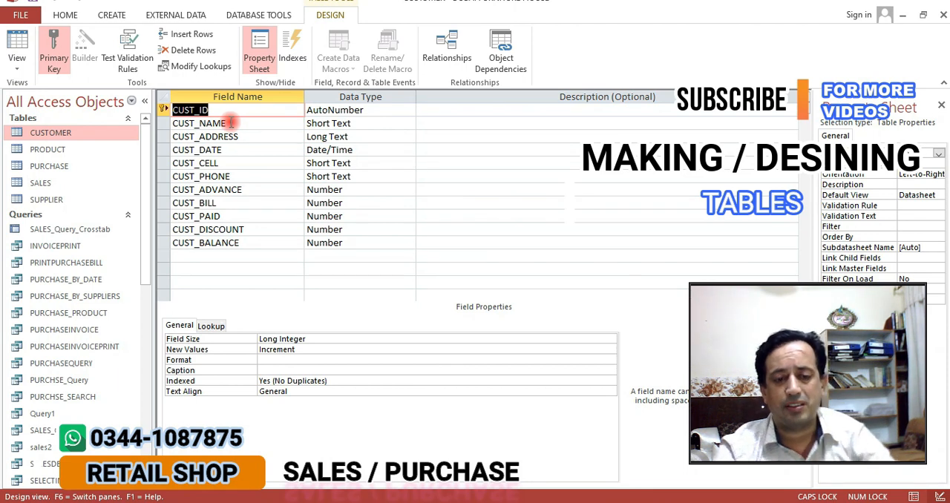
pyautogui.click(275, 126)
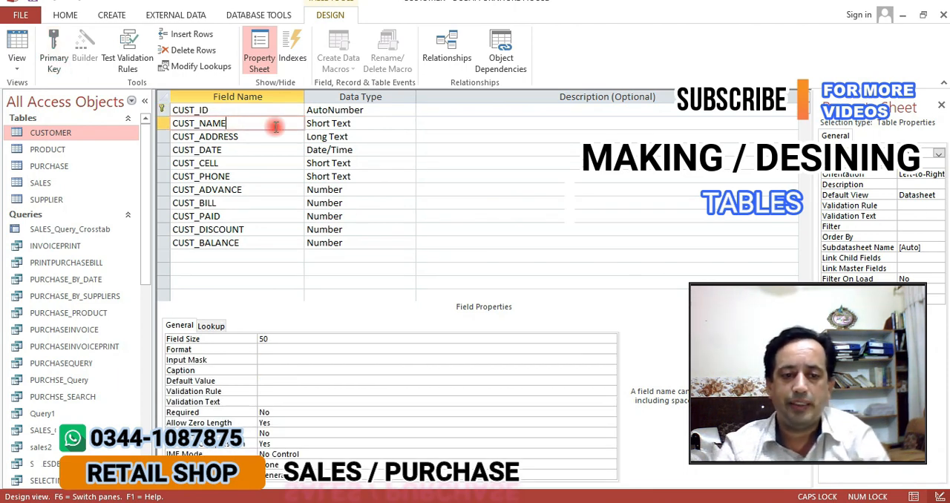
pyautogui.press('Down')
pyautogui.press('Down')
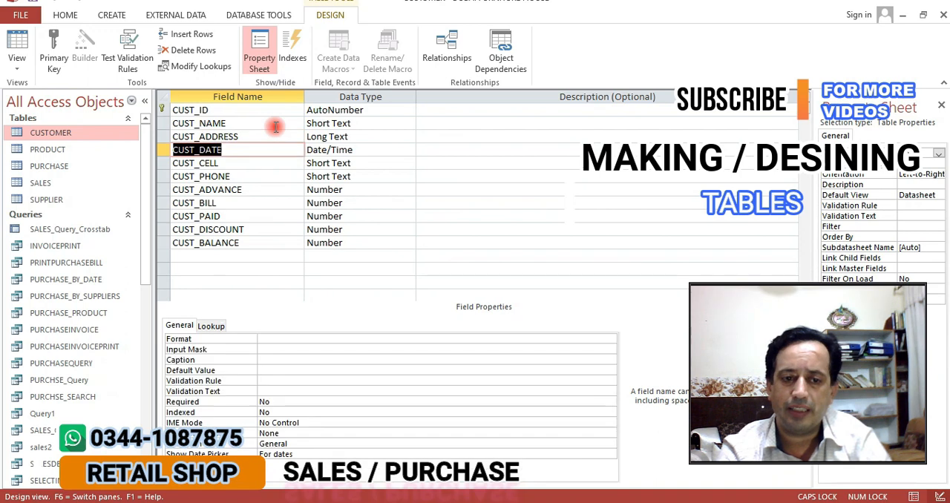
pyautogui.press('Down')
pyautogui.press('Down')
pyautogui.press('Down')
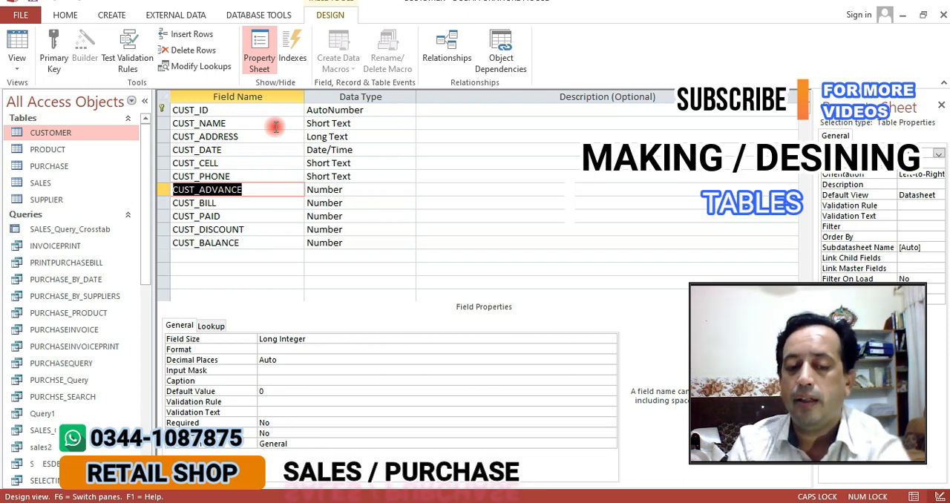
# Examine the CUSTOMER table's advance, bill, paid, discount and balance fields and their properties
pyautogui.press('Down')
pyautogui.press('Down')
pyautogui.press('Down')
pyautogui.press('Down')
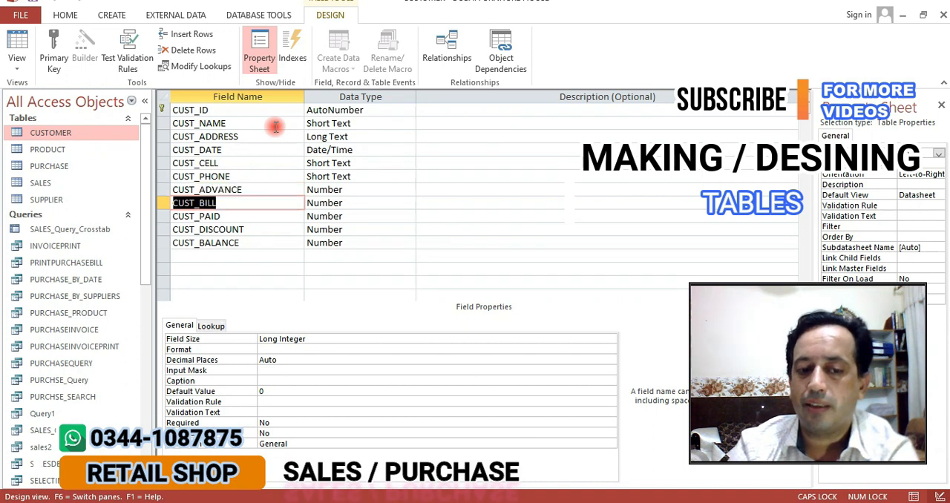
pyautogui.press('Up')
pyautogui.press('Up')
pyautogui.press('Up')
pyautogui.press('Up')
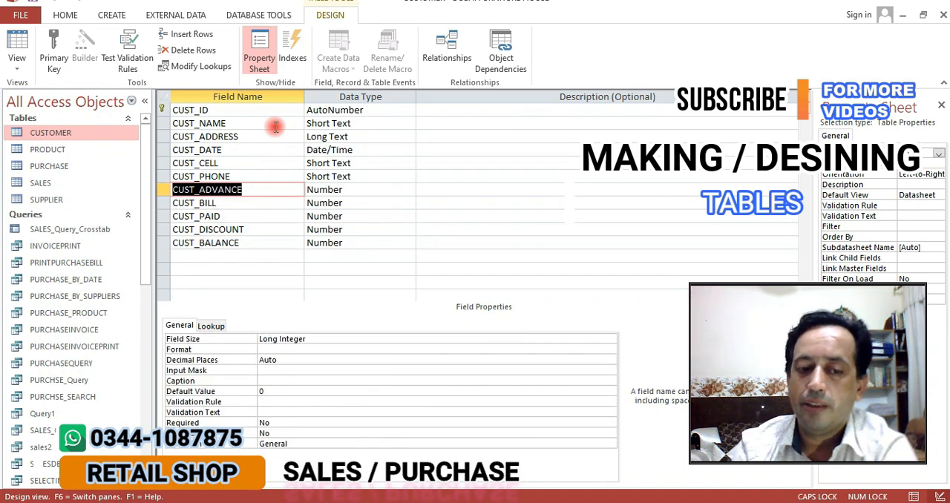
pyautogui.press('Up')
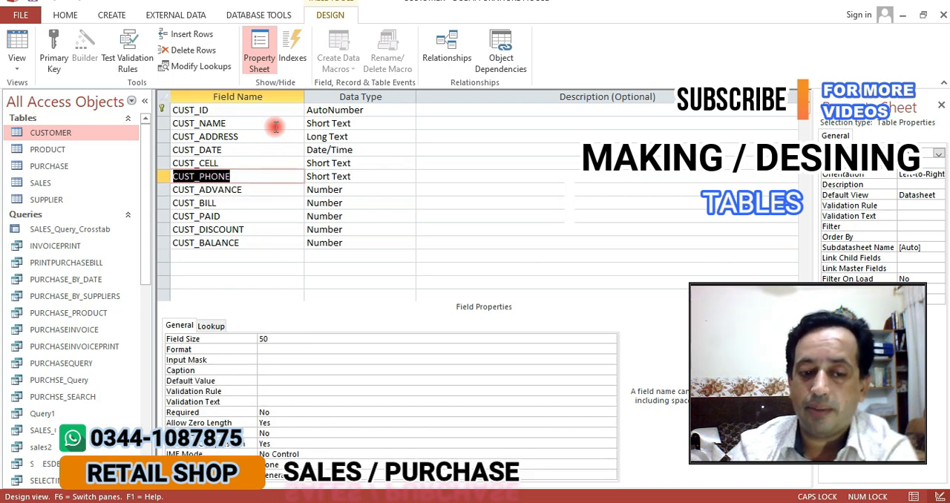
pyautogui.press('Down')
pyautogui.press('Down')
pyautogui.press('Down')
pyautogui.press('Down')
pyautogui.press('Up')
pyautogui.press('Up')
pyautogui.press('Up')
pyautogui.press('Up')
pyautogui.press('Up')
pyautogui.press('Up')
pyautogui.press('Up')
pyautogui.press('Up')
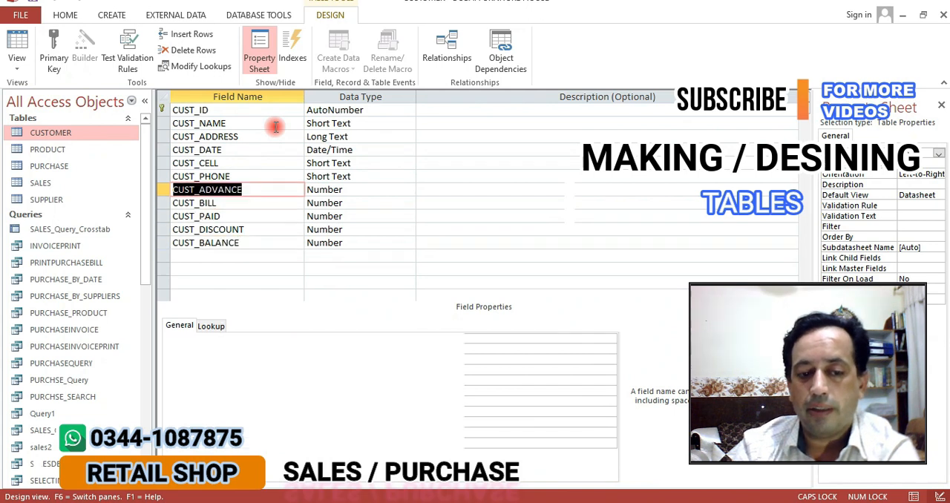
pyautogui.press('Down')
pyautogui.press('Down')
pyautogui.press('Down')
pyautogui.press('Down')
pyautogui.press('Down')
pyautogui.press('Down')
pyautogui.press('Down')
pyautogui.press('Down')
pyautogui.press('Down')
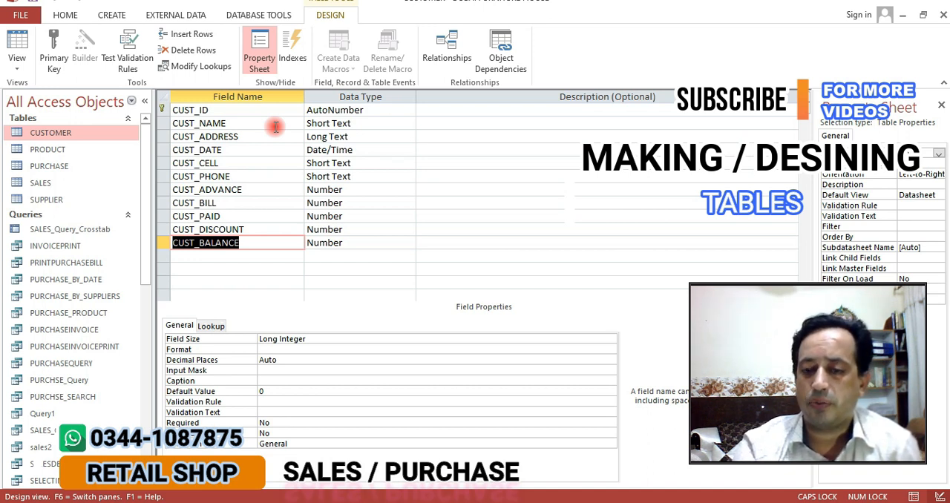
pyautogui.press('Up')
pyautogui.press('Up')
pyautogui.press('Up')
pyautogui.press('Up')
pyautogui.press('Up')
pyautogui.press('Down')
pyautogui.press('Down')
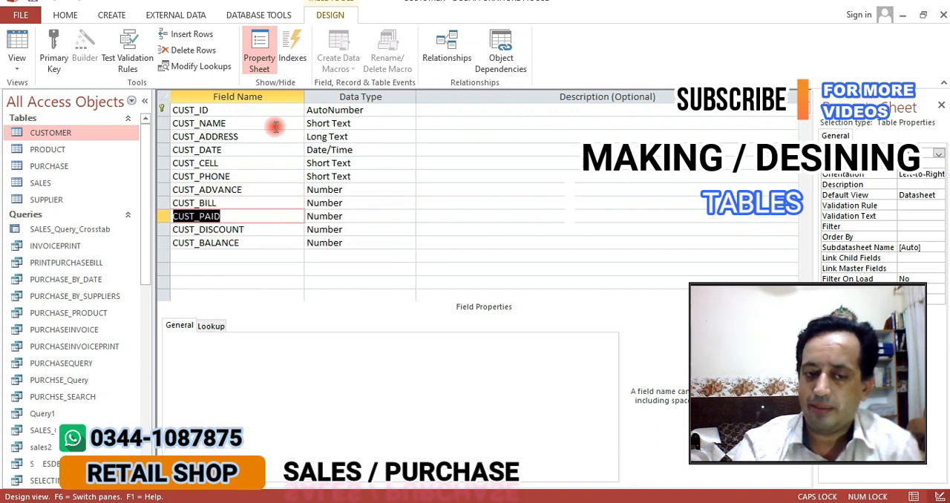
pyautogui.press('Down')
pyautogui.press('Down')
pyautogui.press('Down')
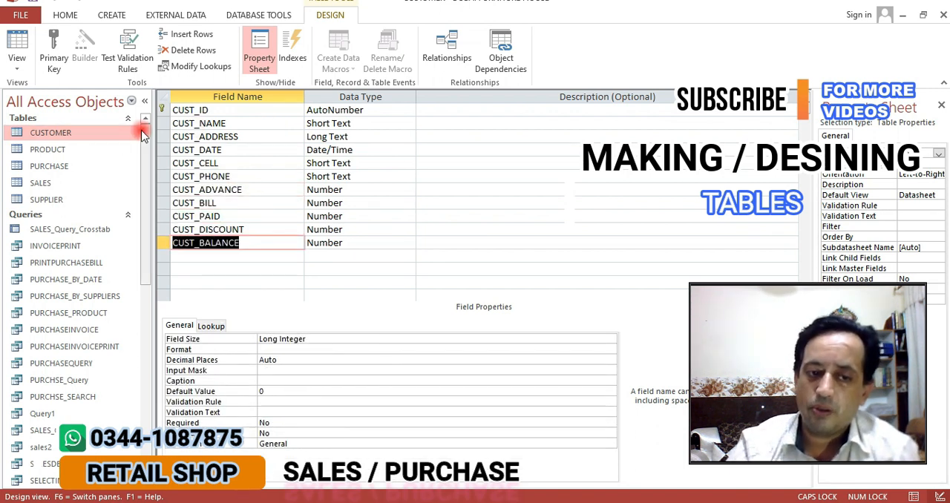
# Open the SUPPLIER table read-only in Design View to view its field list
pyautogui.rightClick(52, 200)
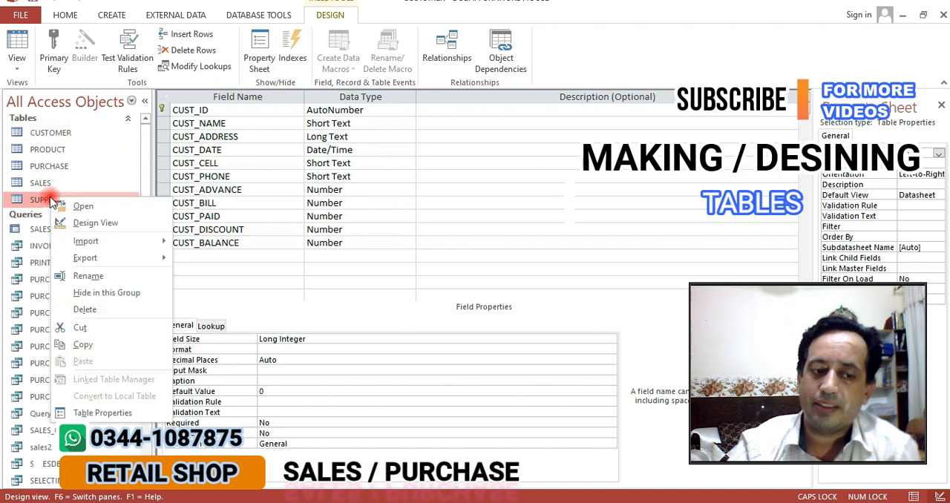
pyautogui.click(92, 224)
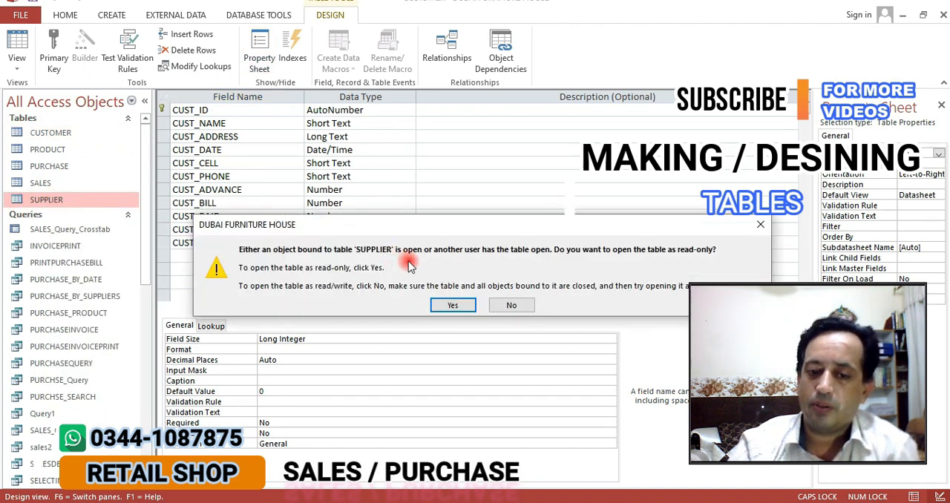
pyautogui.click(443, 304)
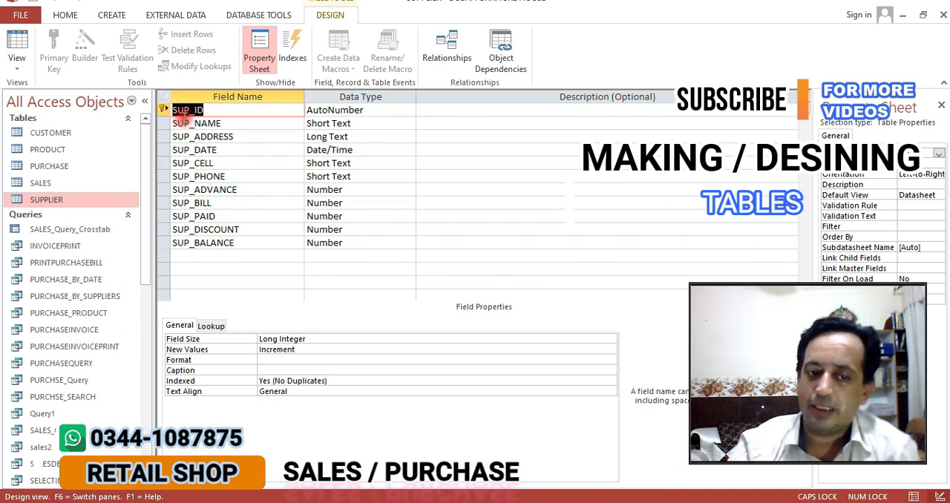
# Open the PRODUCT table read-only in Design View and review its fields from PRO_ID down to PRO_UNITS
pyautogui.rightClick(48, 151)
pyautogui.click(75, 184)
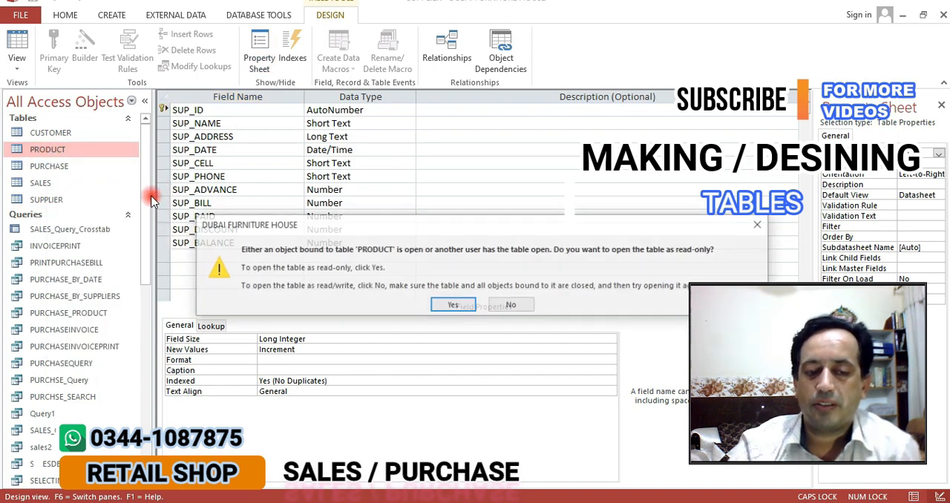
pyautogui.click(445, 302)
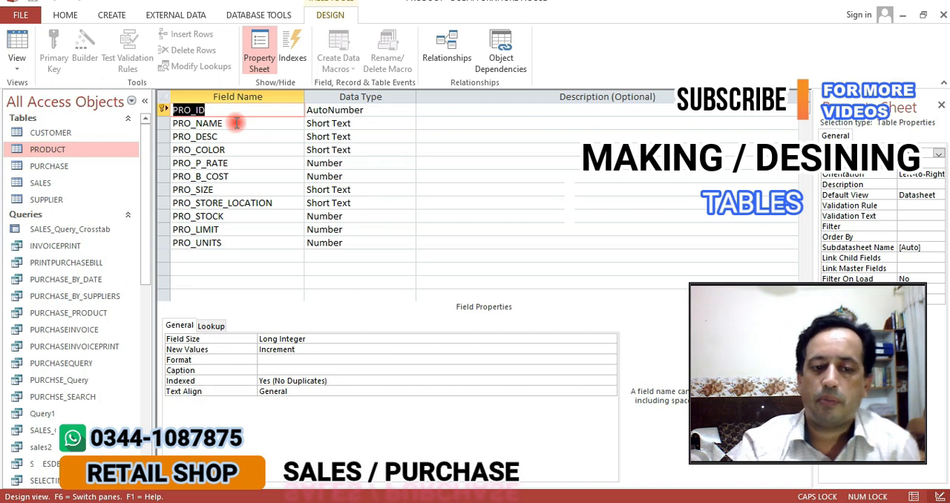
pyautogui.press('Down')
pyautogui.press('Down')
pyautogui.press('Down')
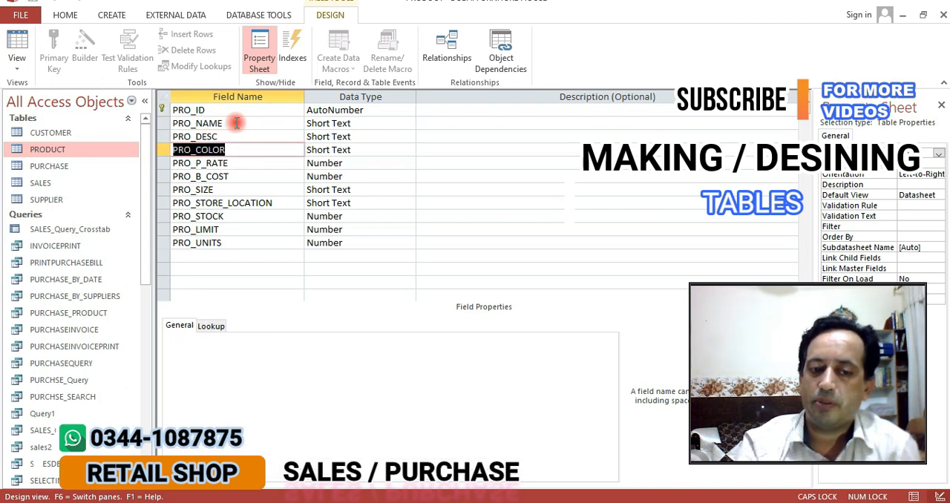
pyautogui.press('Down')
pyautogui.press('Down')
pyautogui.press('Down')
pyautogui.press('Down')
pyautogui.press('Down')
pyautogui.press('Down')
pyautogui.press('Down')
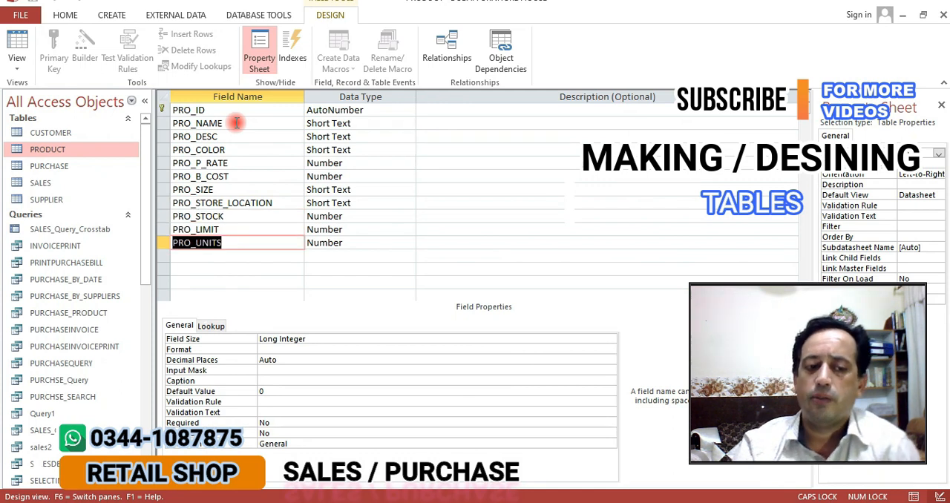
# Open the PURCHASE table read-only in Design View and review its fields from PUR_ID down to SUP_ID
pyautogui.rightClick(42, 167)
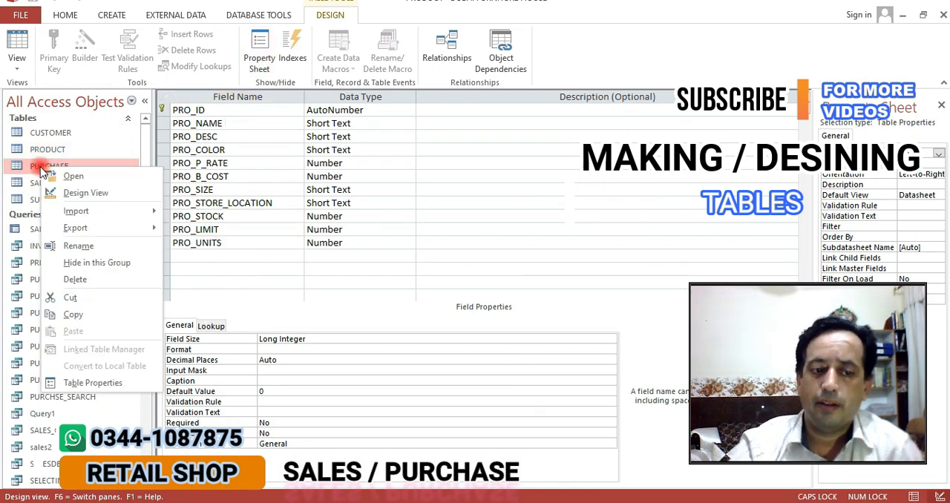
pyautogui.click(83, 193)
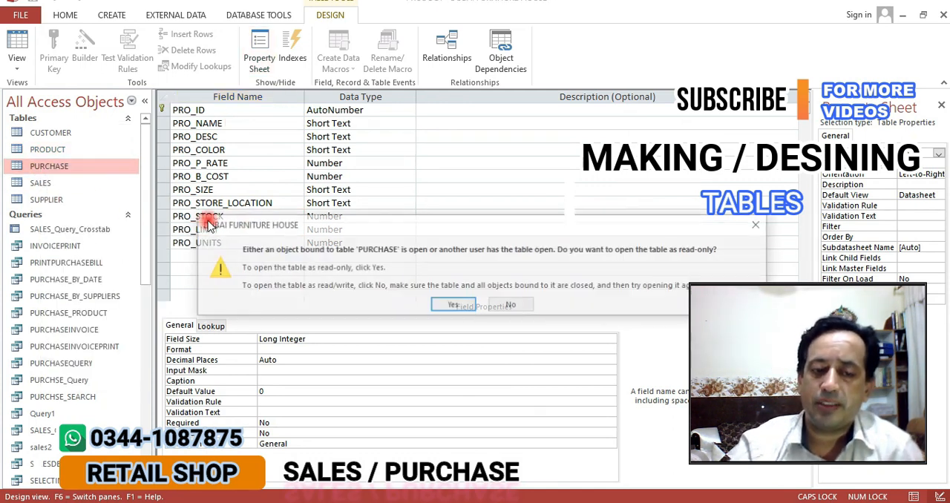
pyautogui.click(432, 306)
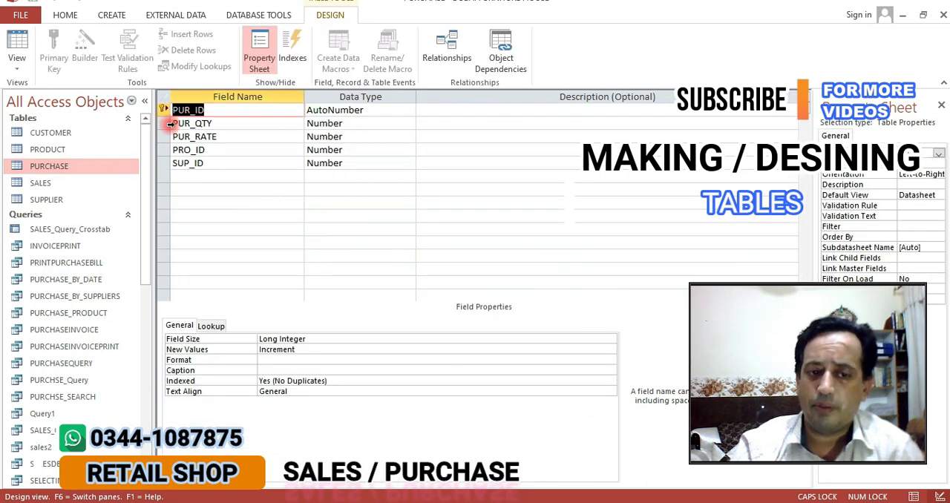
pyautogui.click(250, 125)
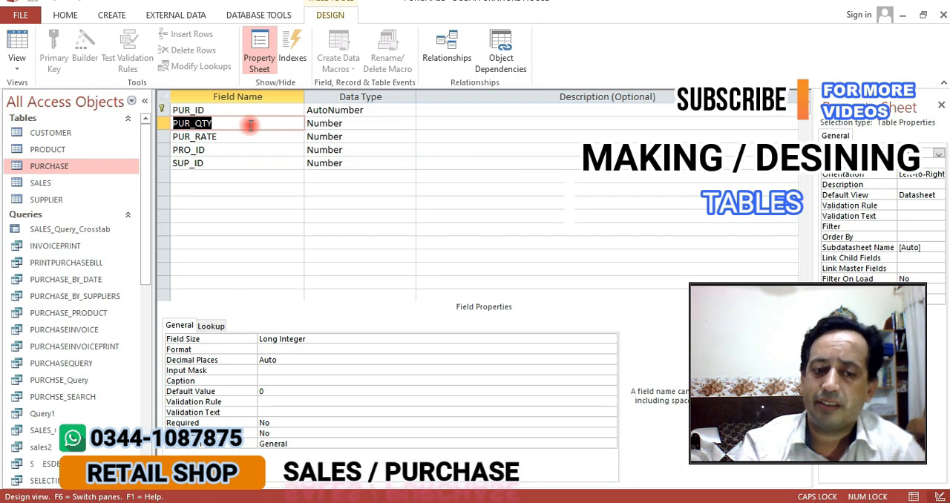
pyautogui.press('Down')
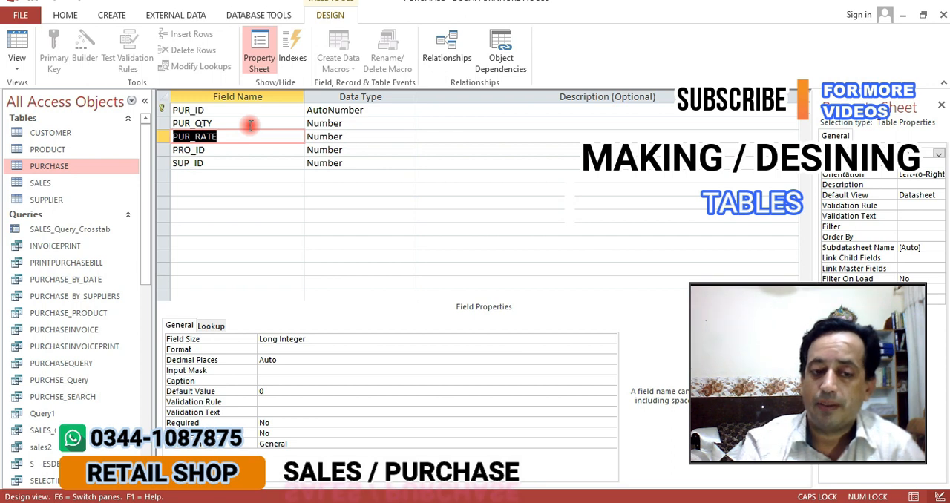
pyautogui.press('Down')
pyautogui.press('Up')
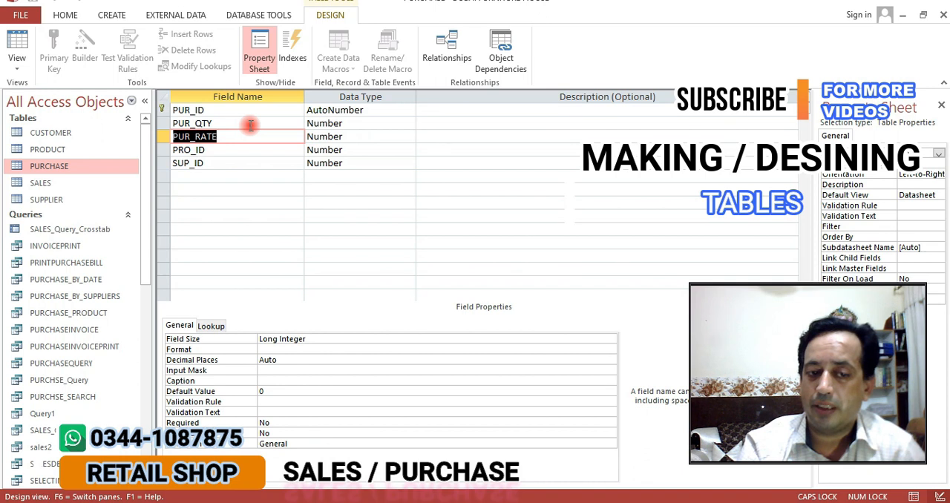
pyautogui.press('Down')
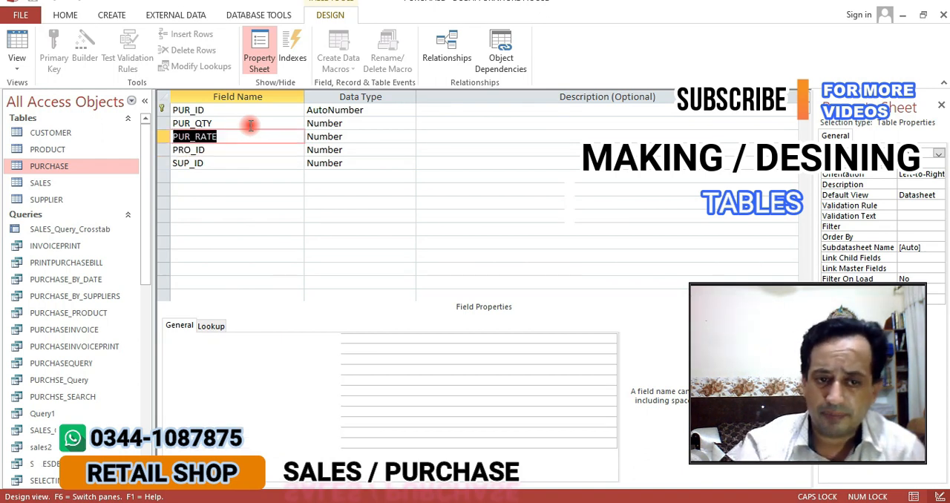
pyautogui.press('Down')
pyautogui.press('Up')
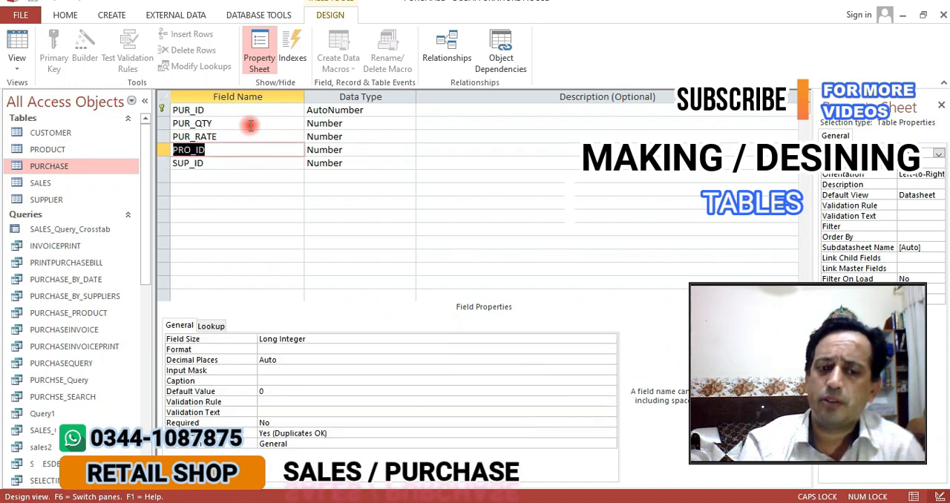
pyautogui.click(201, 163)
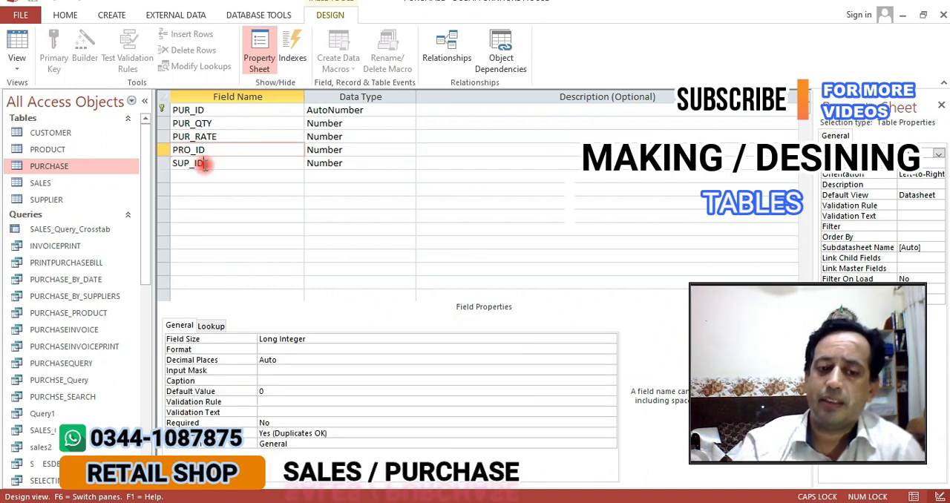
# Open the SALES table in Design View and review its fields from SAL_ID down to CUST_ID
pyautogui.rightClick(38, 182)
pyautogui.click(88, 211)
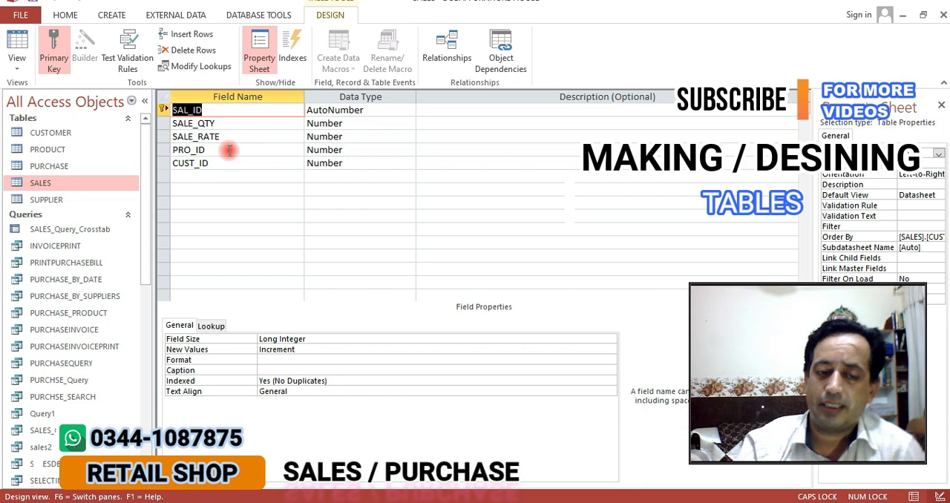
pyautogui.press('Down')
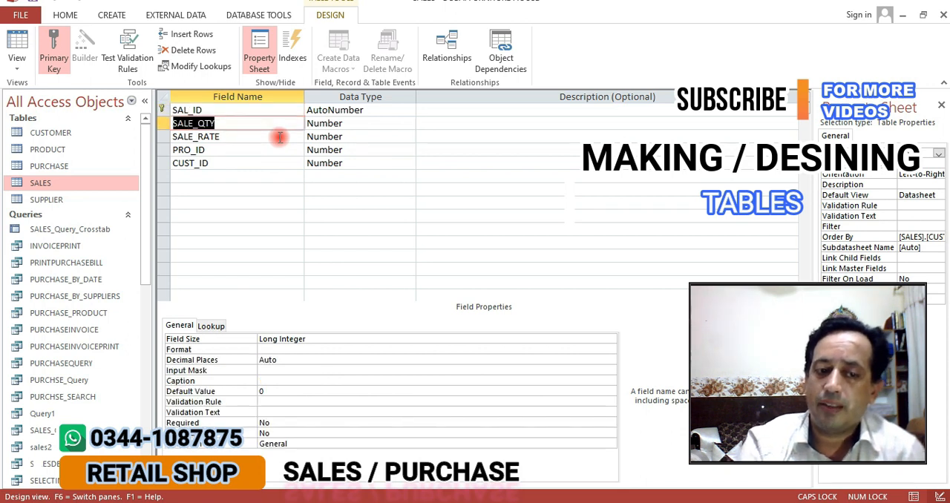
pyautogui.press('Down')
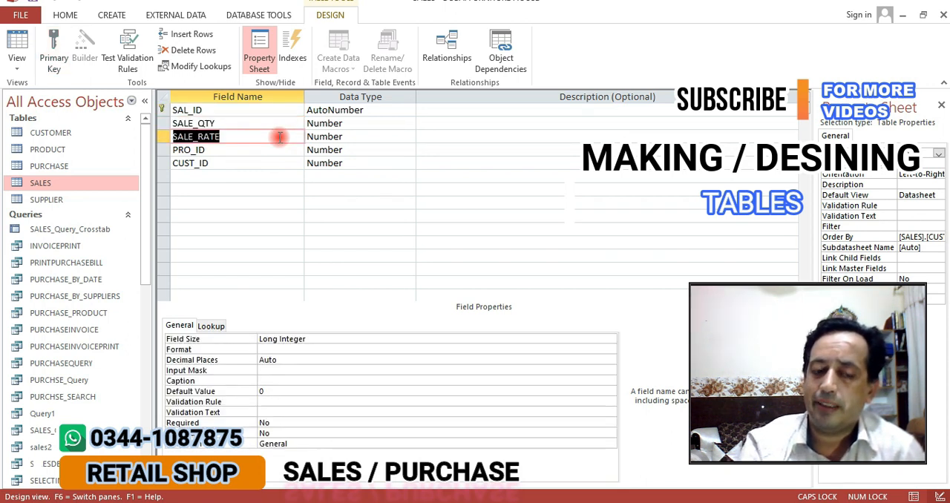
pyautogui.press('Up')
pyautogui.press('Down')
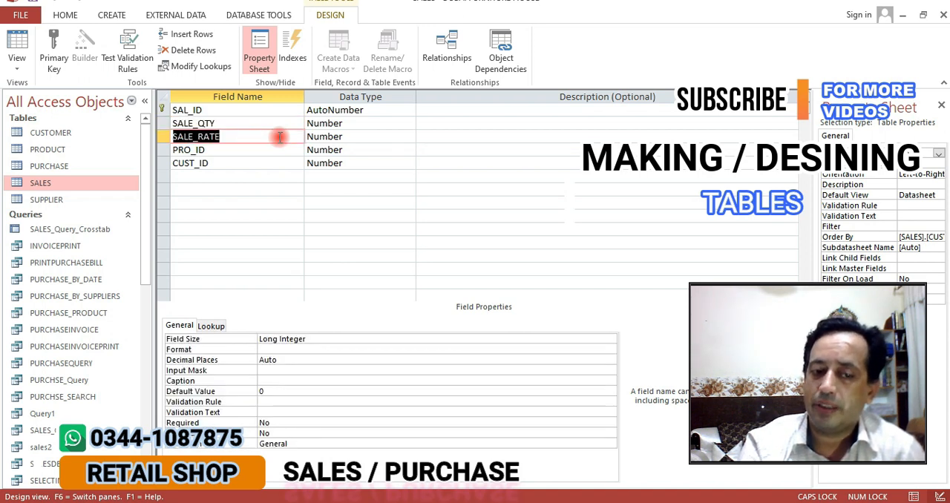
pyautogui.press('Down')
pyautogui.press('Down')
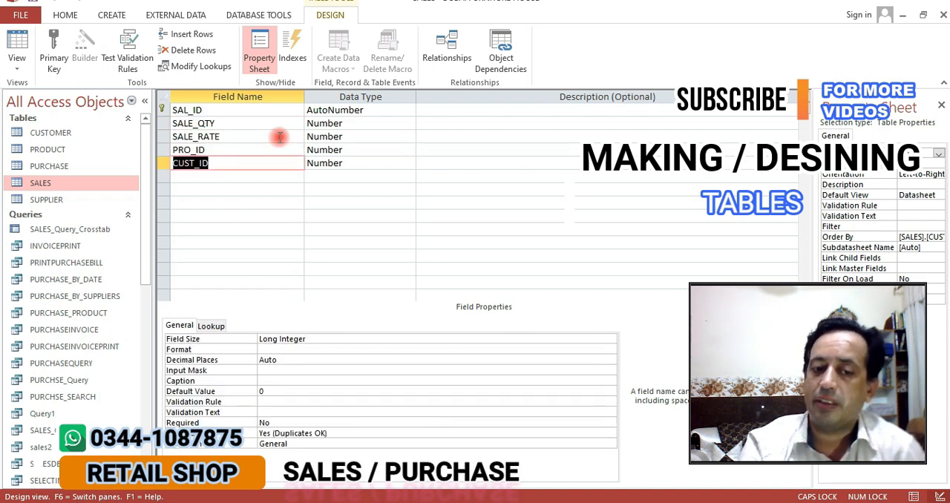
pyautogui.press('Up')
pyautogui.press('Down')
pyautogui.press('Up')
pyautogui.press('Down')
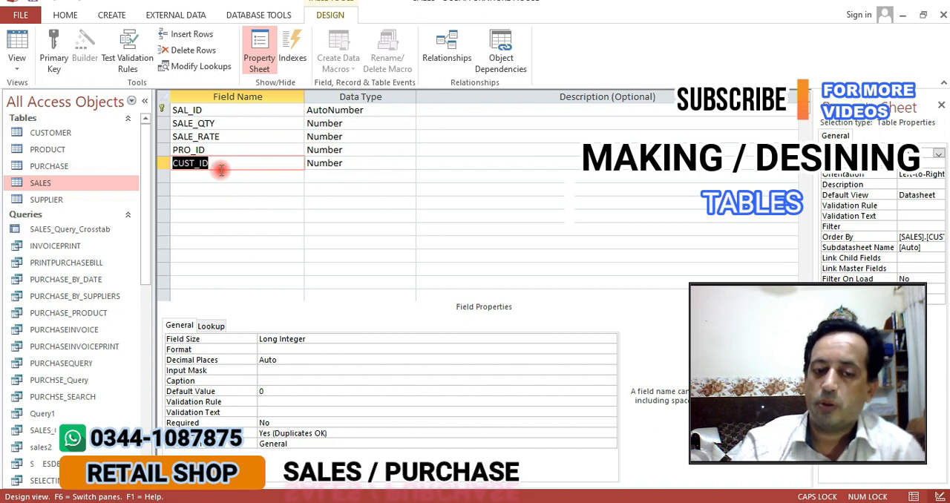
# Open the Relationships diagram and shift the SUPPLIER and PURCHASE tables slightly
pyautogui.click(443, 42)
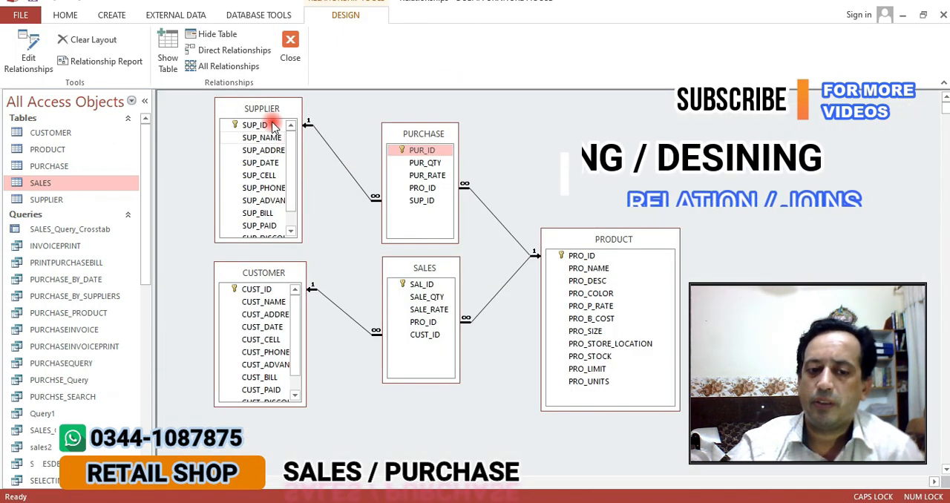
pyautogui.moveTo(263, 107); pyautogui.dragTo(261, 110)
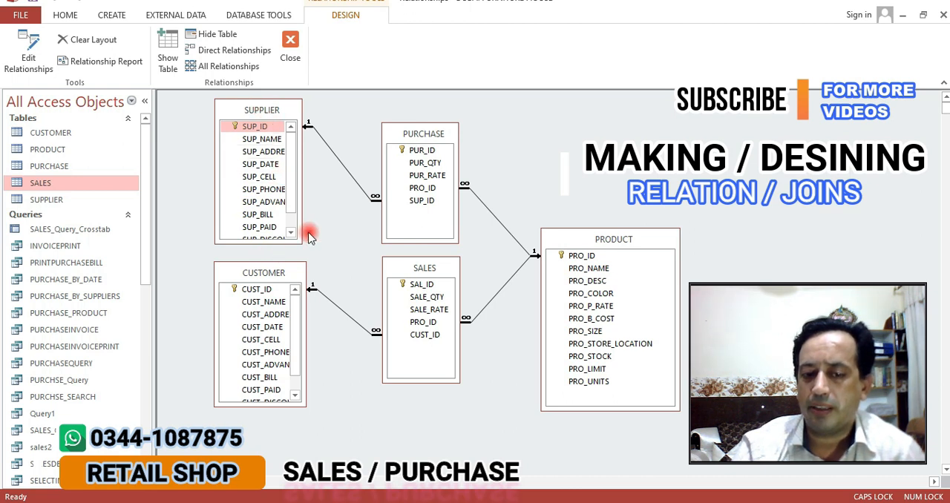
pyautogui.moveTo(420, 136)
pyautogui.mouseDown()
pyautogui.moveTo(409, 132)
pyautogui.moveTo(420, 133)
pyautogui.mouseUp()
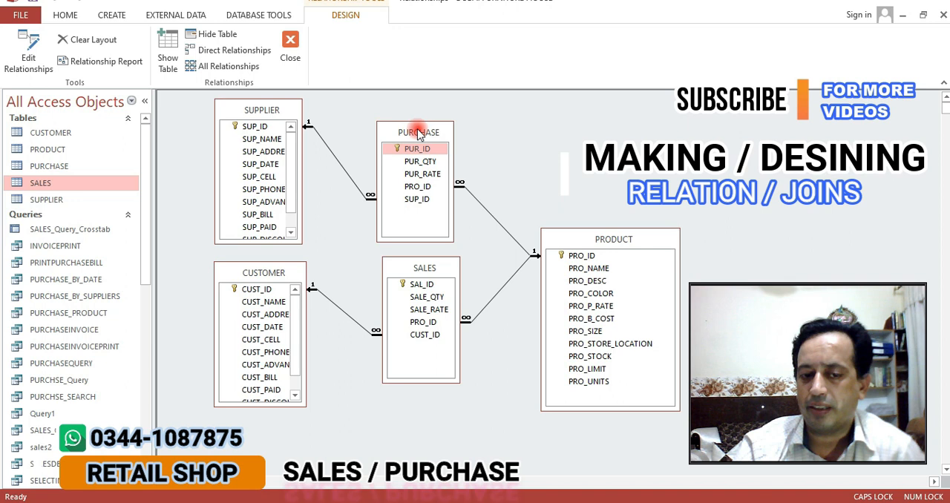
# Try to relate the SUP_ID fields of PURCHASE and SUPPLIER in both directions, cancelling each attempt
pyautogui.moveTo(401, 204); pyautogui.dragTo(253, 128)
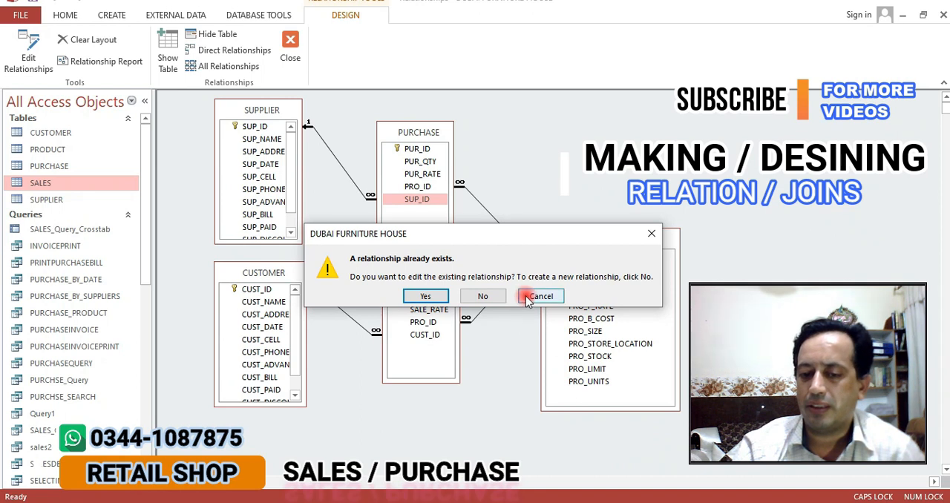
pyautogui.click(540, 296)
pyautogui.moveTo(253, 126); pyautogui.dragTo(405, 198)
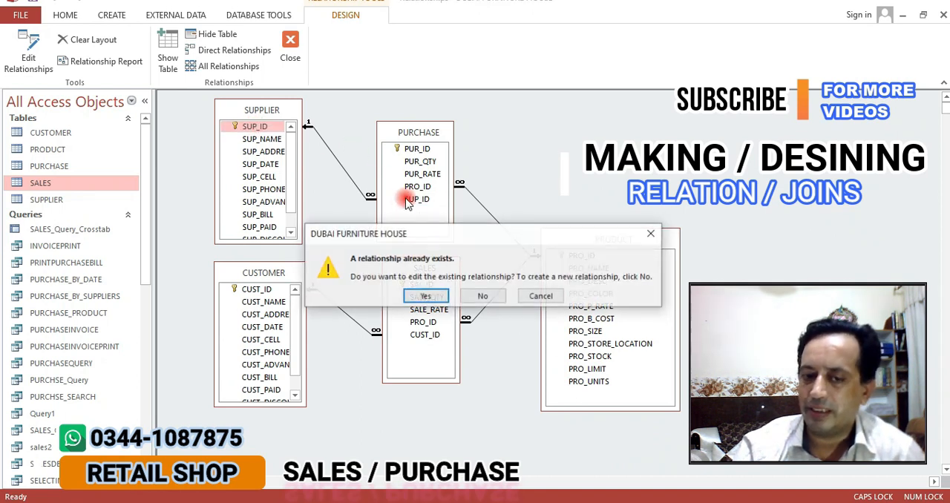
pyautogui.click(536, 296)
# Examine the join properties of the SUPPLIER–PURCHASE relationship, focusing on option 3, and accept them as they are
pyautogui.click(346, 173)
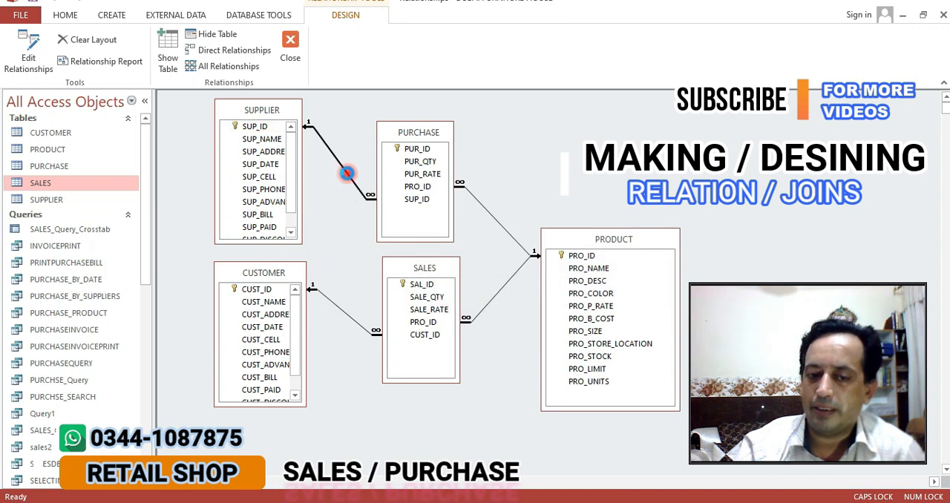
pyautogui.doubleClick(347, 173)
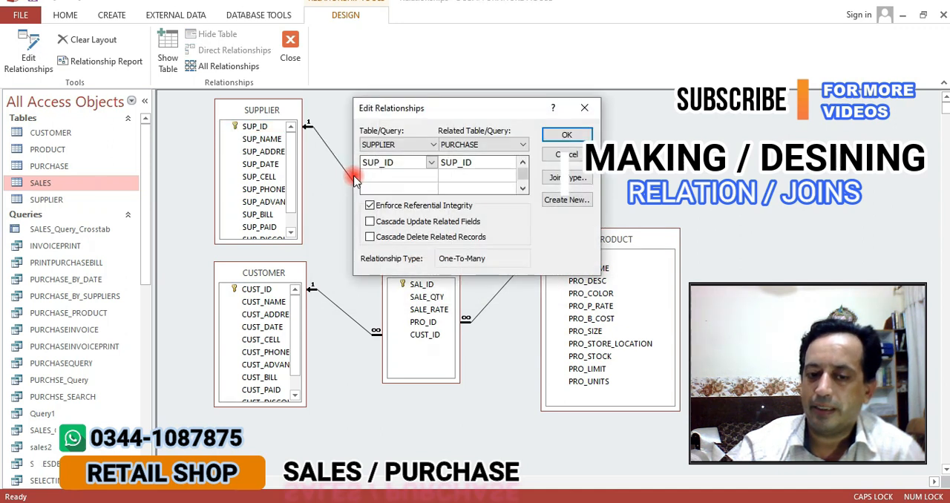
pyautogui.click(553, 180)
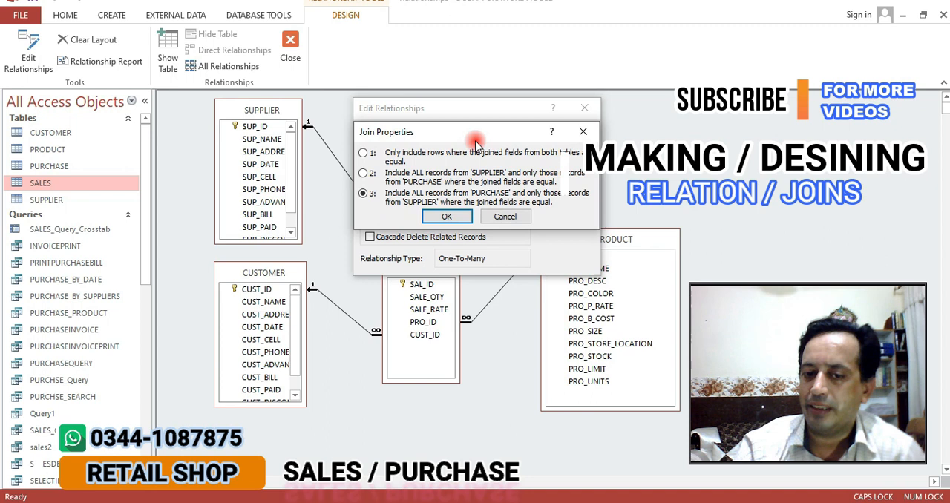
pyautogui.moveTo(465, 137); pyautogui.dragTo(539, 124)
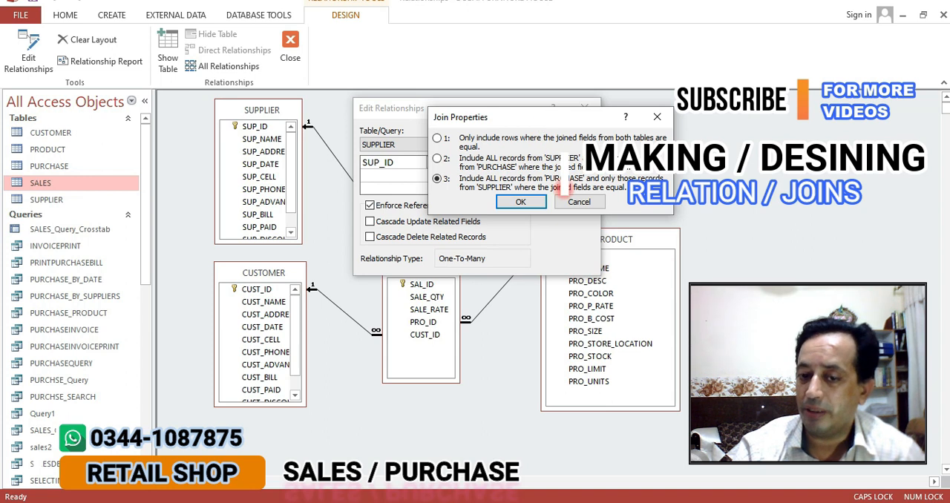
pyautogui.moveTo(581, 178); pyautogui.dragTo(543, 180)
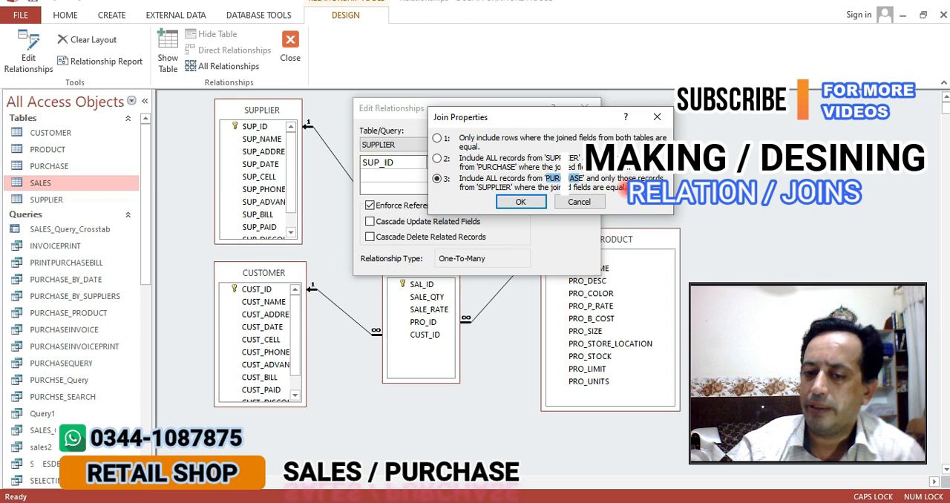
pyautogui.moveTo(624, 187); pyautogui.dragTo(460, 181)
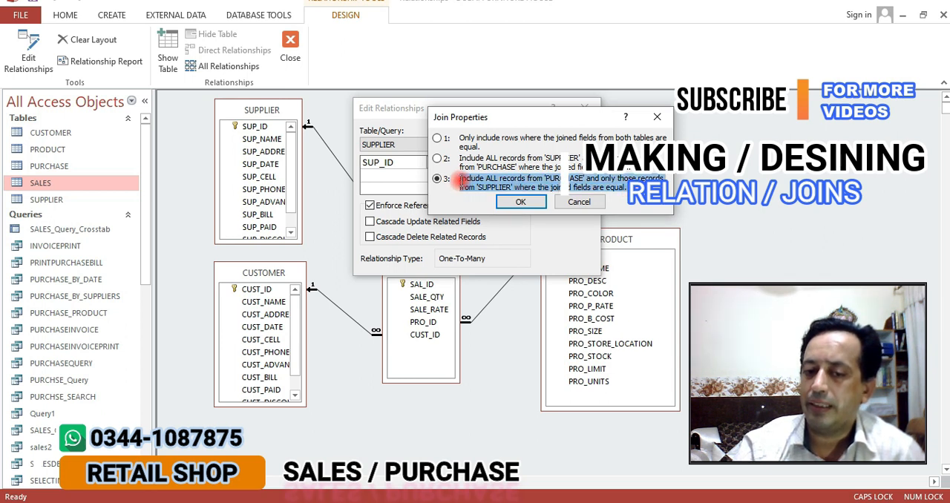
pyautogui.click(520, 203)
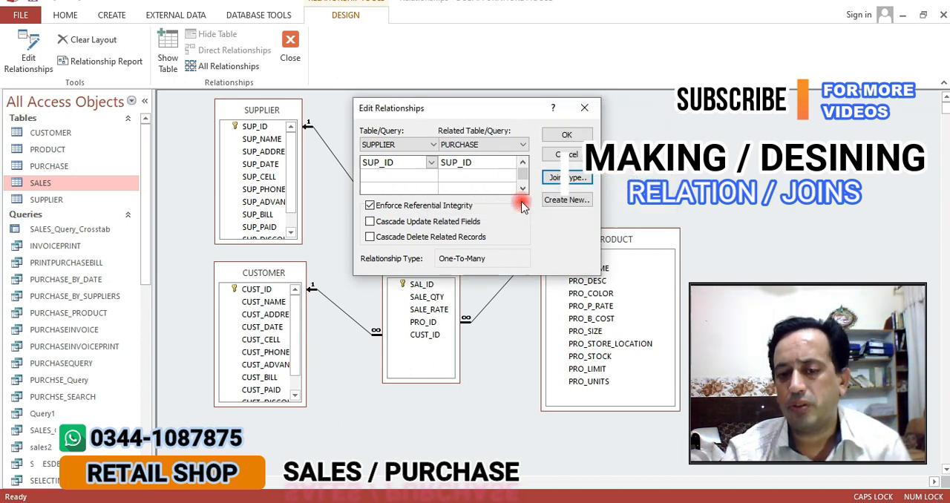
pyautogui.click(568, 135)
pyautogui.click(442, 295)
pyautogui.click(564, 135)
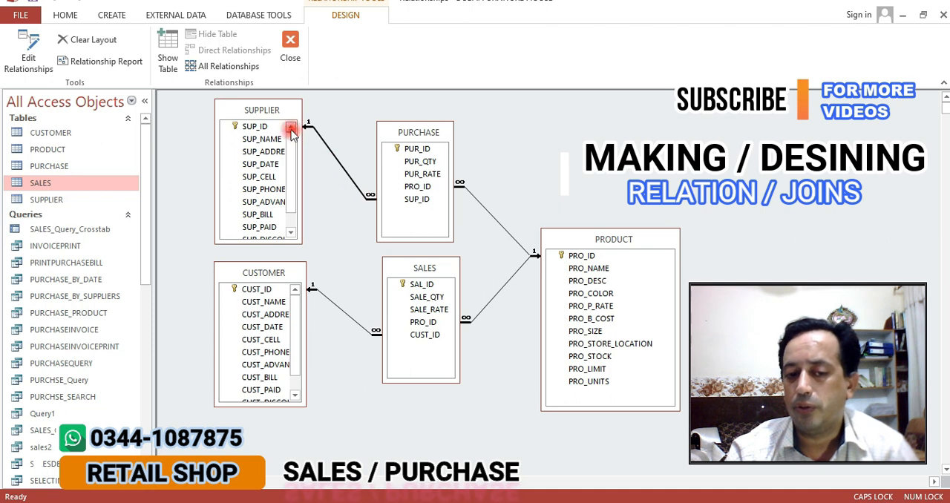
# Reopen the SUPPLIER–PURCHASE relationship to check its Enforce Referential Integrity option and cancel out of the dialog
pyautogui.doubleClick(340, 165)
pyautogui.click(380, 206)
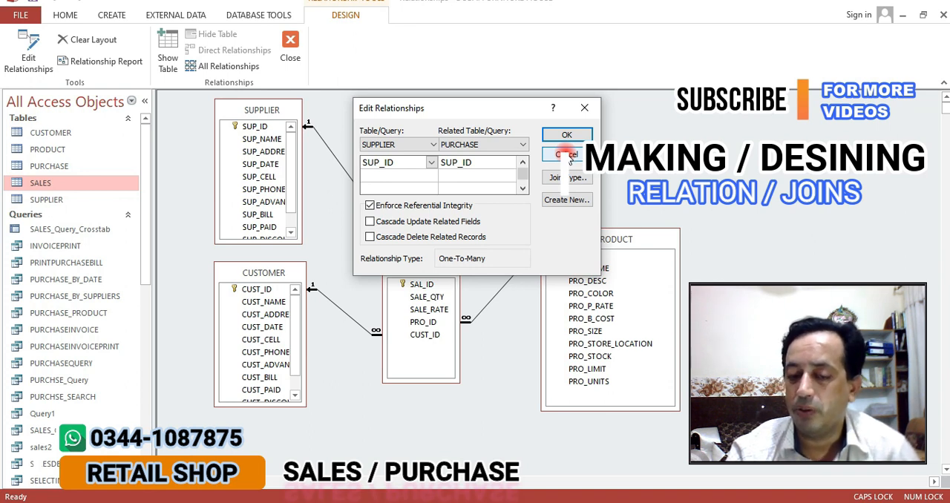
pyautogui.click(566, 154)
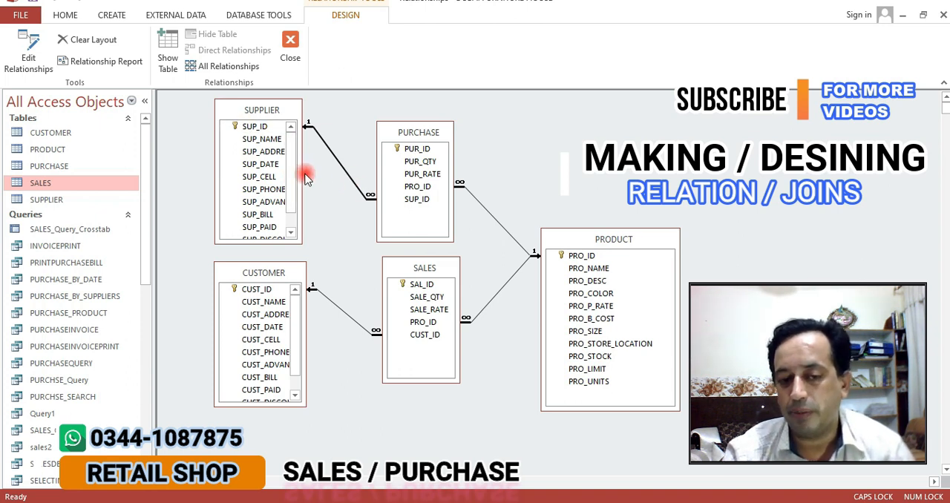
# Enlarge the SUPPLIER table in the diagram to show all its fields down to SUP_BALANCE and move it slightly up
pyautogui.moveTo(299, 172); pyautogui.dragTo(322, 172)
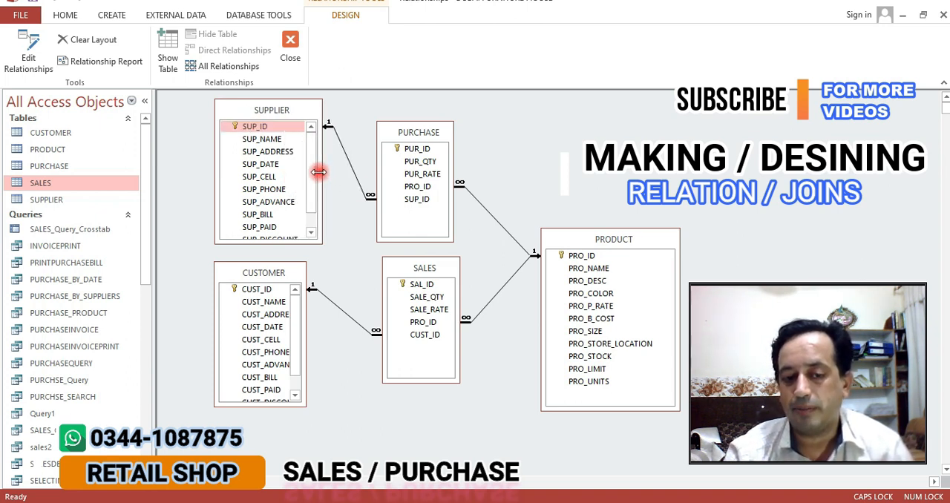
pyautogui.moveTo(290, 242); pyautogui.dragTo(301, 276)
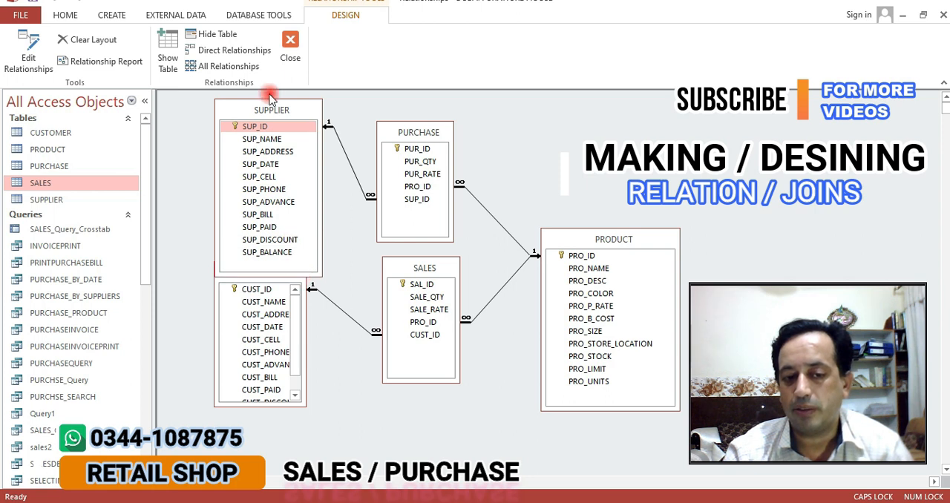
pyautogui.moveTo(282, 109); pyautogui.dragTo(269, 103)
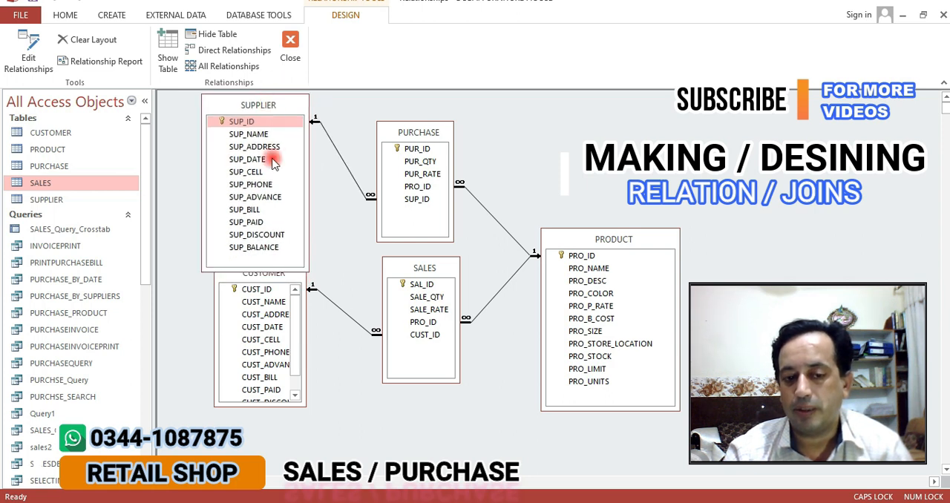
# Place the CUSTOMER table clear below SUPPLIER and enlarge it to show all its fields down to CUST_BALANCE
pyautogui.click(274, 278)
pyautogui.moveTo(274, 278); pyautogui.dragTo(316, 333)
pyautogui.moveTo(290, 426); pyautogui.dragTo(286, 446)
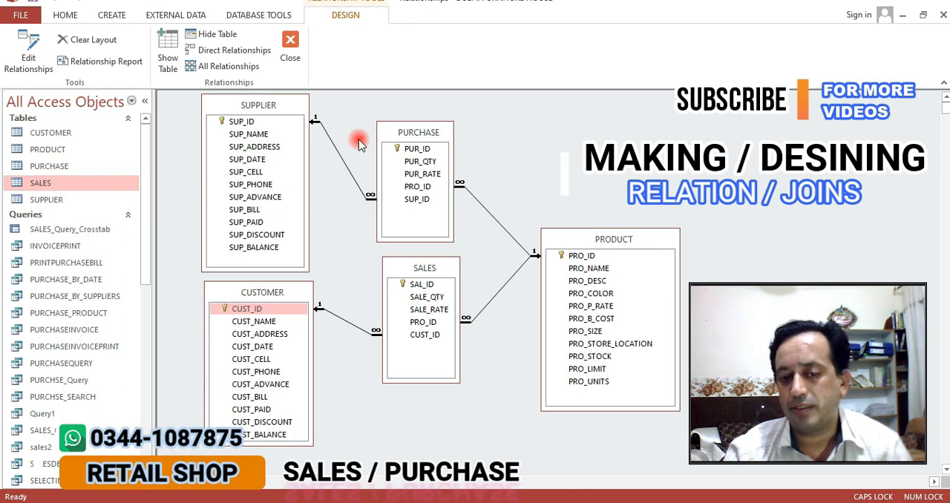
# Move the PURCHASE table slightly closer to SUPPLIER and select its SUP_ID field
pyautogui.moveTo(418, 132); pyautogui.dragTo(411, 132)
pyautogui.click(405, 200)
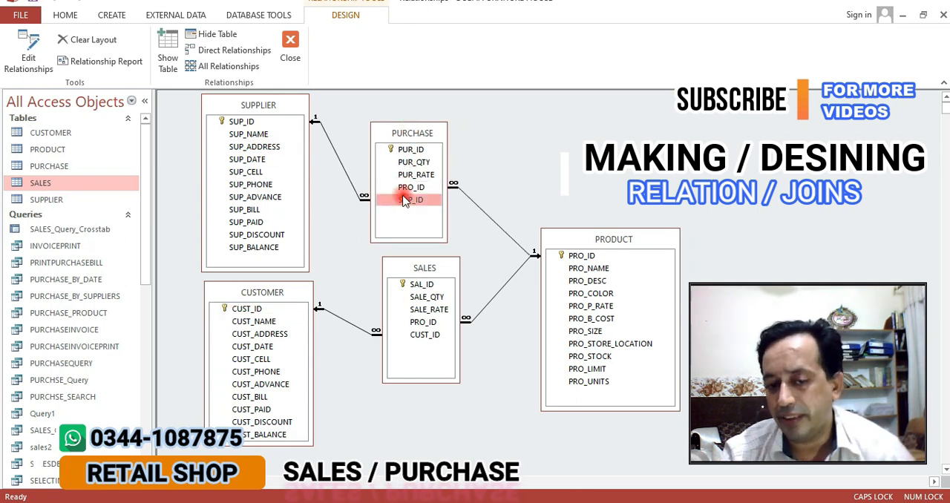
# Trace the link between SUP_ID in SUPPLIER and SUP_ID in PURCHASE, examining PRO_ID, PUR_ID and SUP_NAME as well
pyautogui.click(408, 187)
pyautogui.click(242, 123)
pyautogui.click(418, 152)
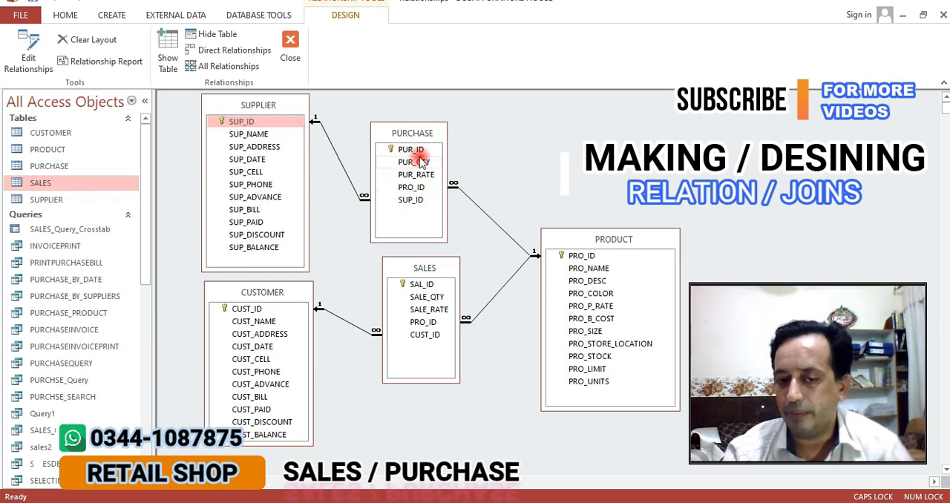
pyautogui.click(236, 123)
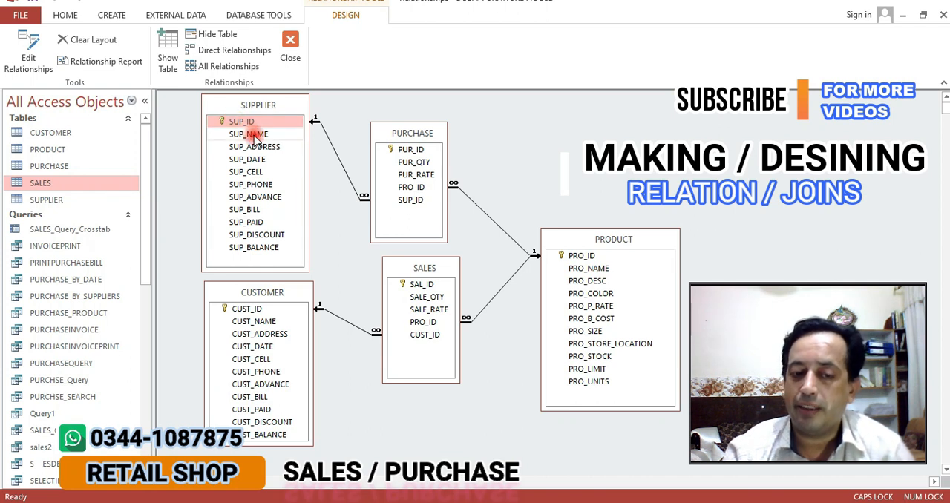
pyautogui.click(253, 135)
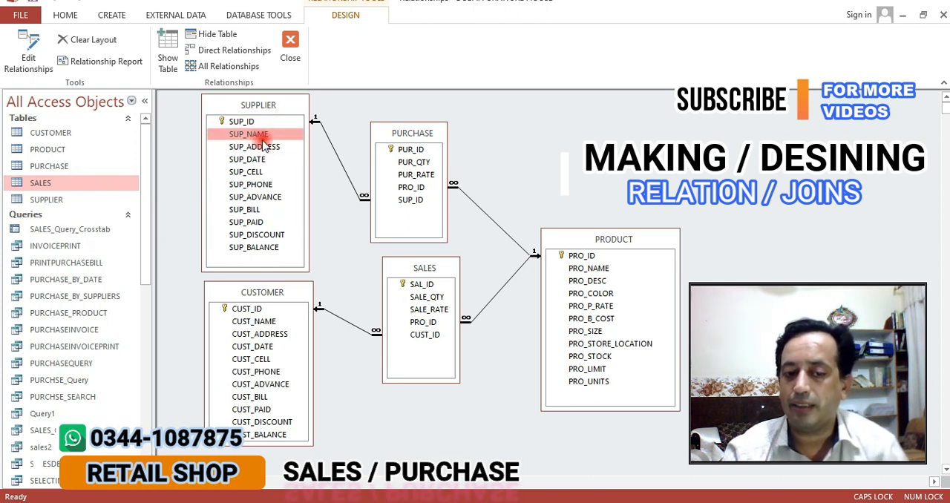
pyautogui.click(266, 123)
pyautogui.moveTo(269, 128); pyautogui.dragTo(412, 202)
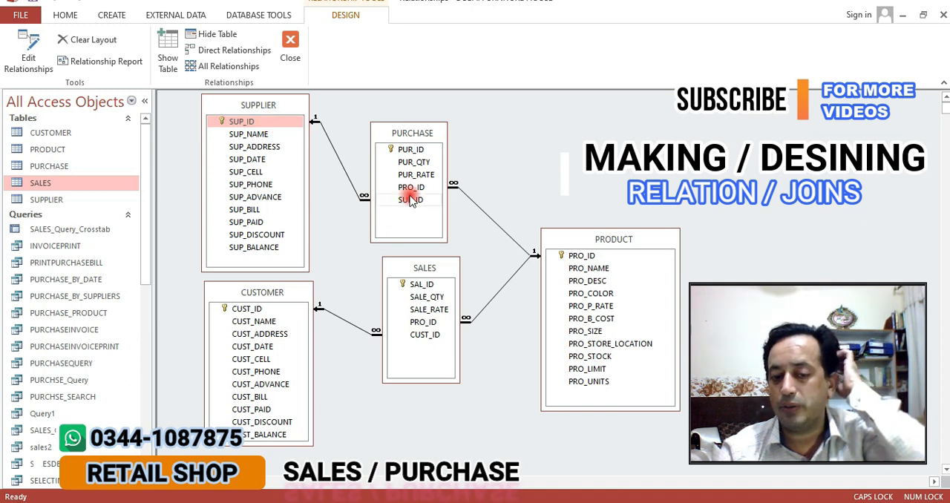
# Open the CUSTOMER table in Design View and examine the data types of CUST_ID and CUST_NAME, including the available type choices
pyautogui.rightClick(47, 132)
pyautogui.click(88, 158)
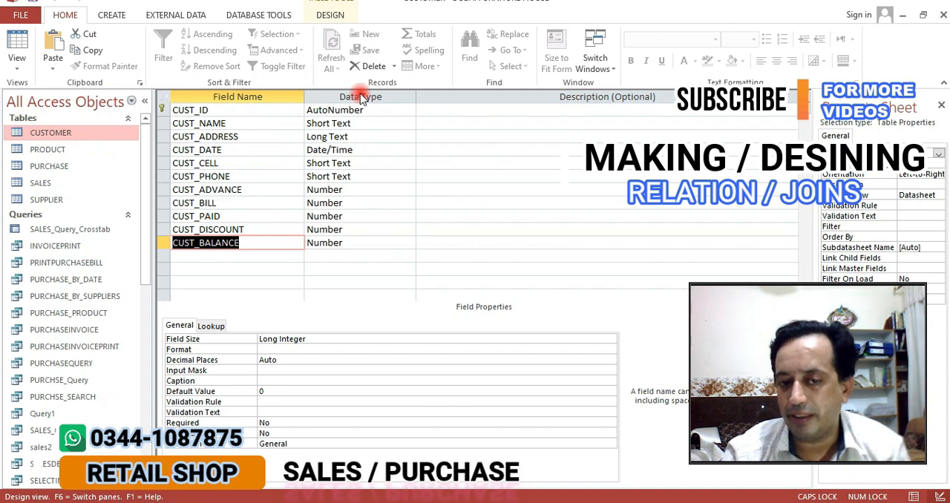
pyautogui.click(363, 109)
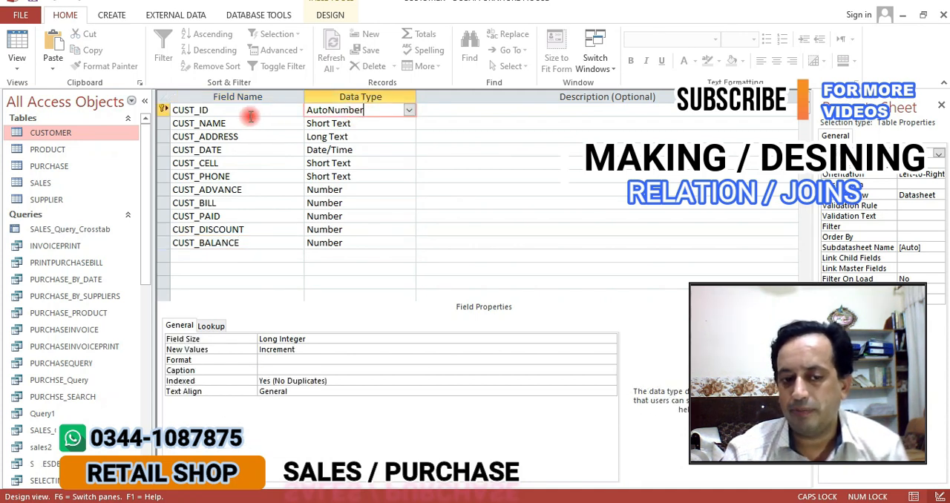
pyautogui.click(355, 125)
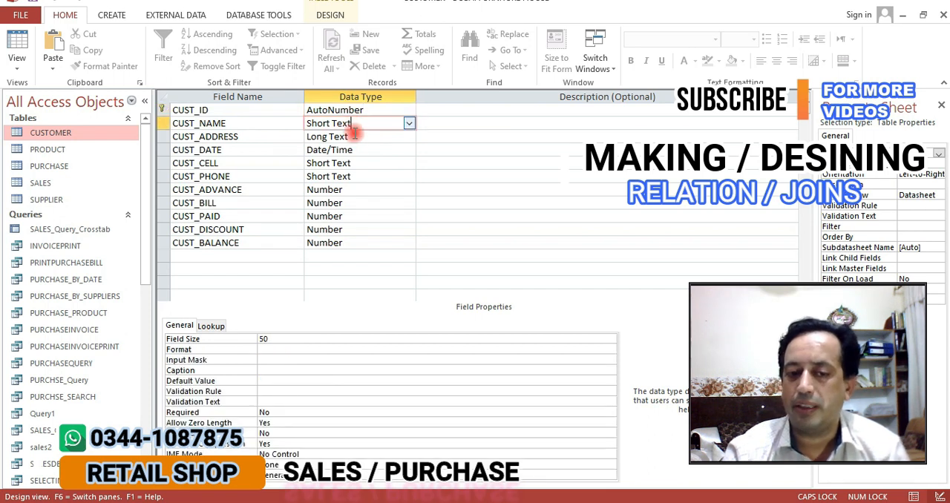
pyautogui.click(230, 122)
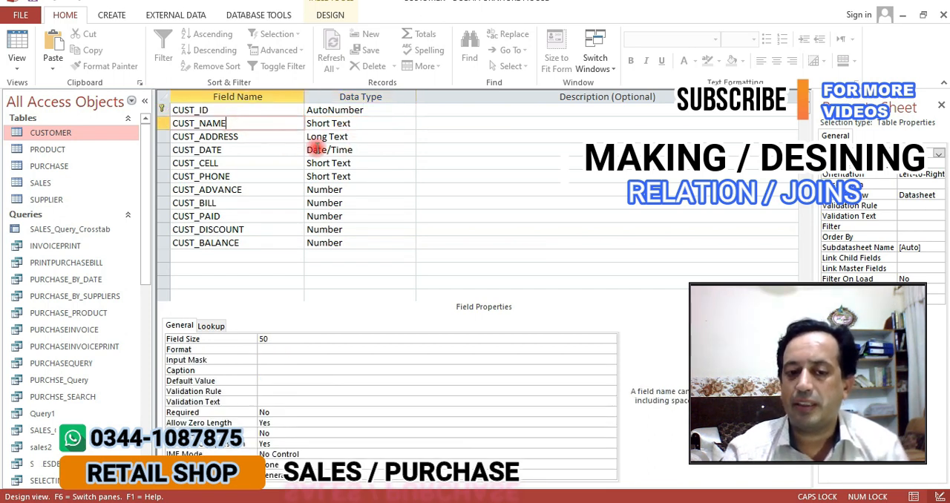
pyautogui.click(362, 124)
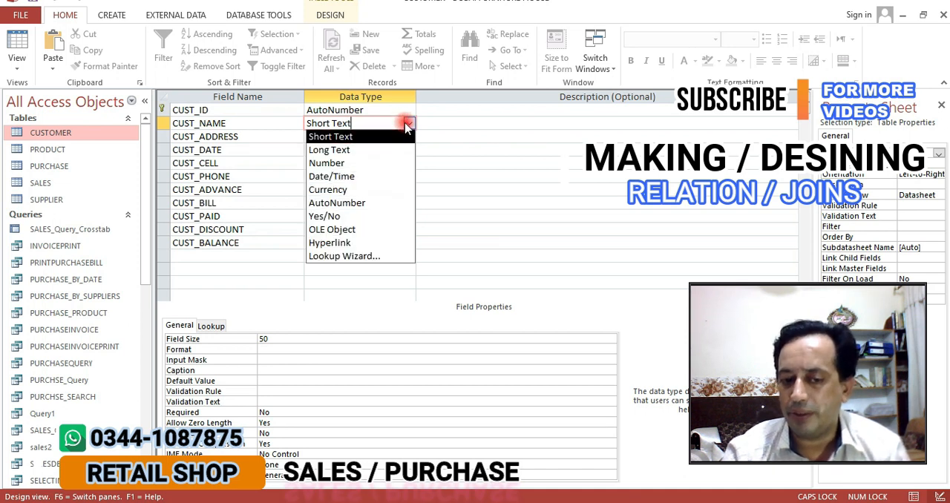
pyautogui.click(407, 124)
# Go through the CUSTOMER fields from CUST_DATE to CUST_BALANCE, check the CUST_ID key field, and close the table design
pyautogui.click(264, 145)
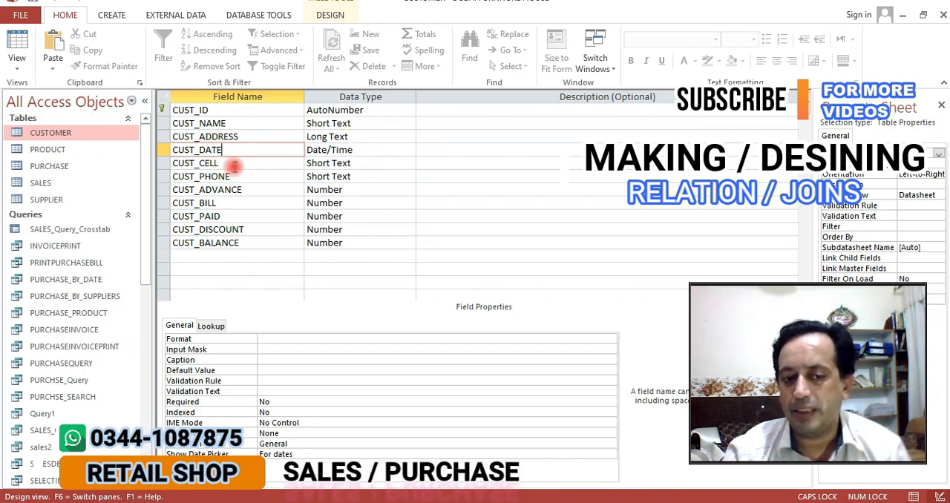
pyautogui.click(234, 164)
pyautogui.click(260, 178)
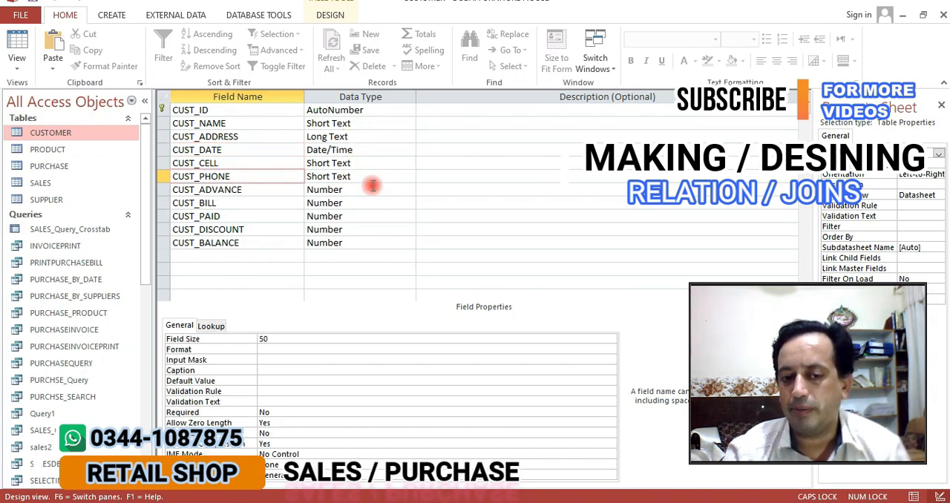
pyautogui.click(250, 205)
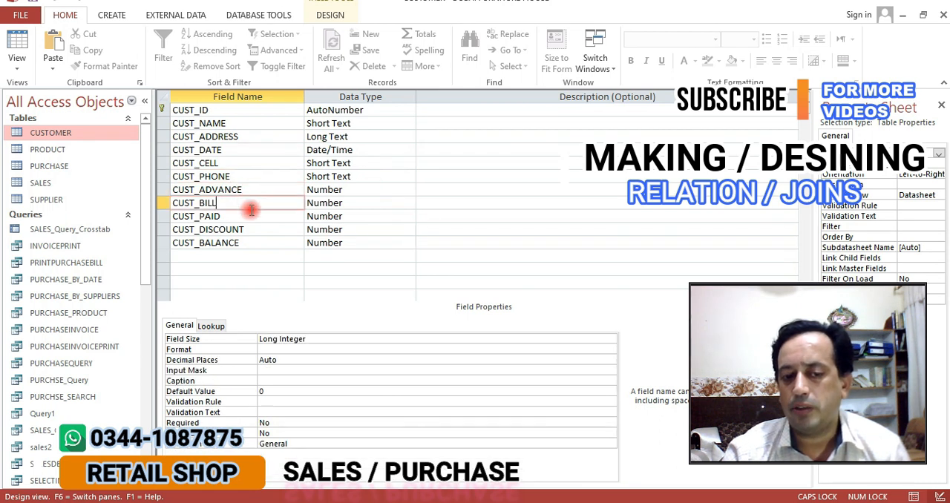
pyautogui.click(250, 218)
pyautogui.click(254, 231)
pyautogui.click(256, 241)
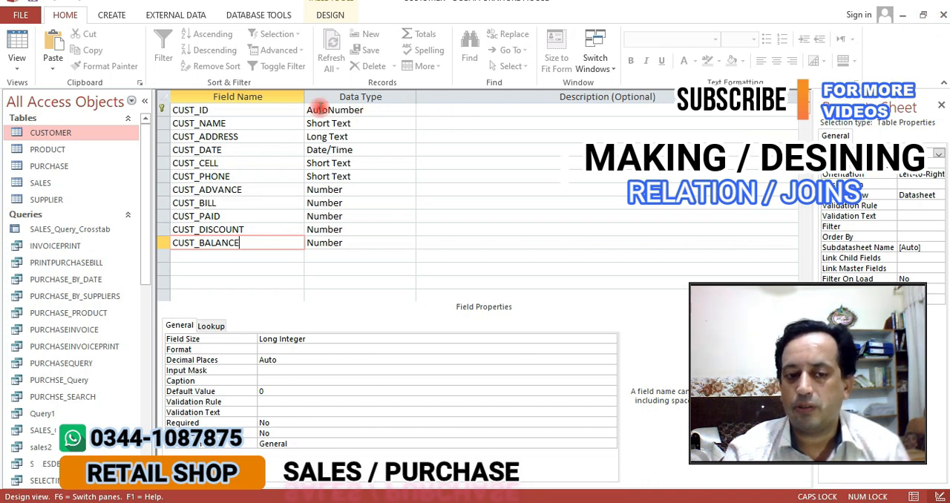
pyautogui.click(228, 113)
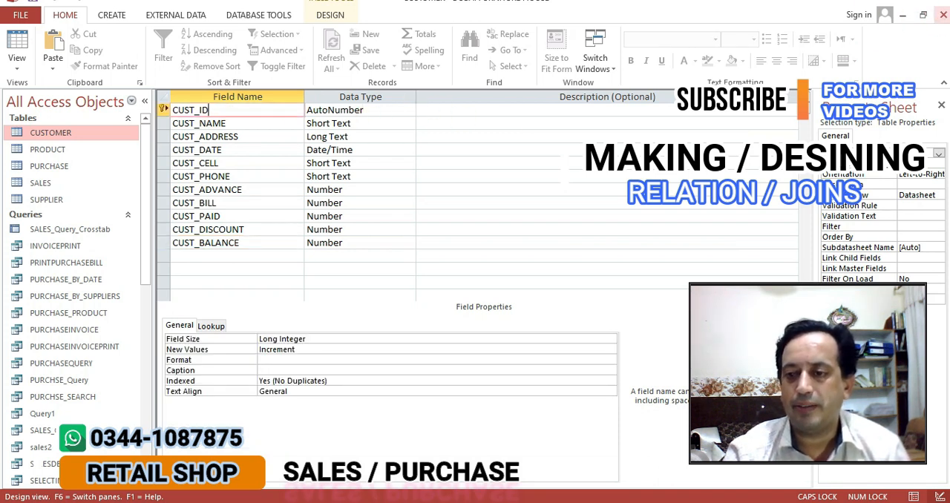
pyautogui.click(941, 15)
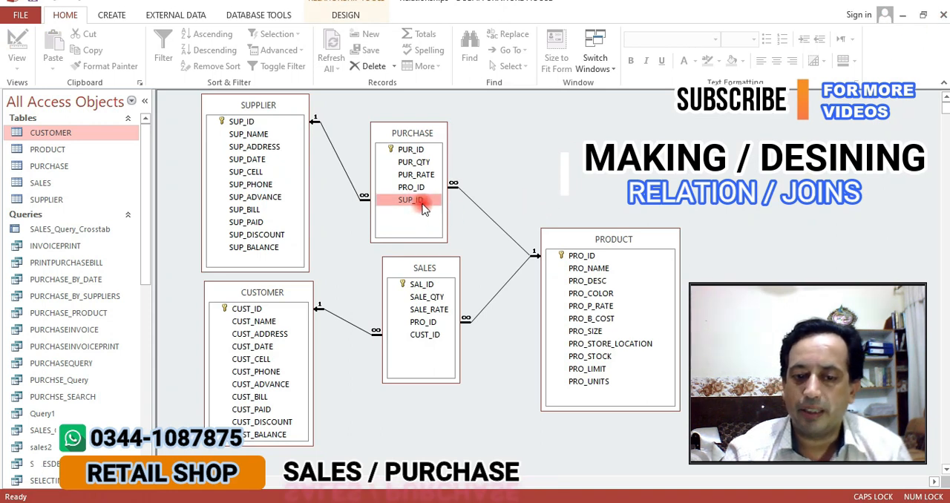
# Open the PURCHASE table in Design View to review its fields and data types, and close it again
pyautogui.rightClick(46, 168)
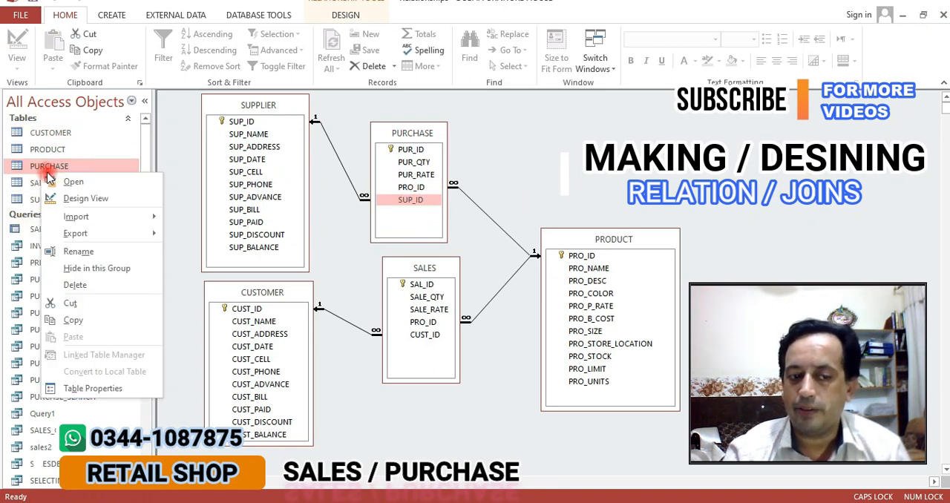
pyautogui.click(86, 197)
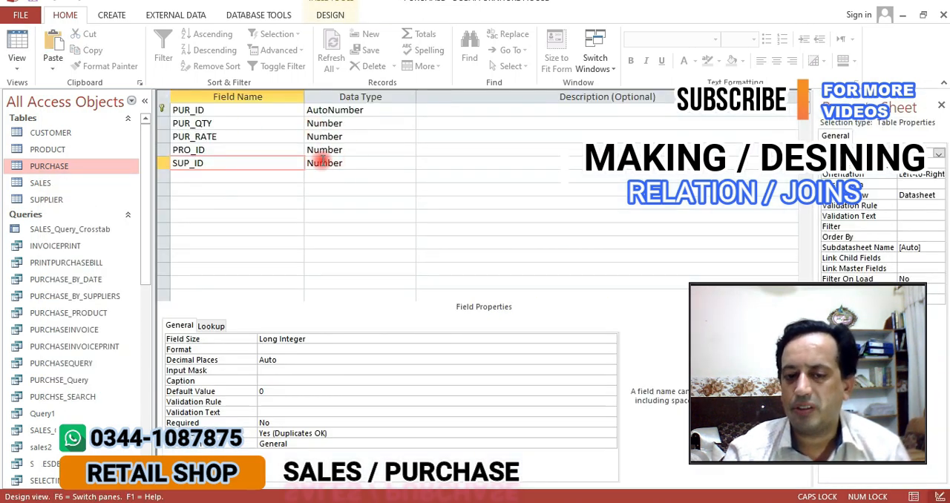
pyautogui.click(942, 23)
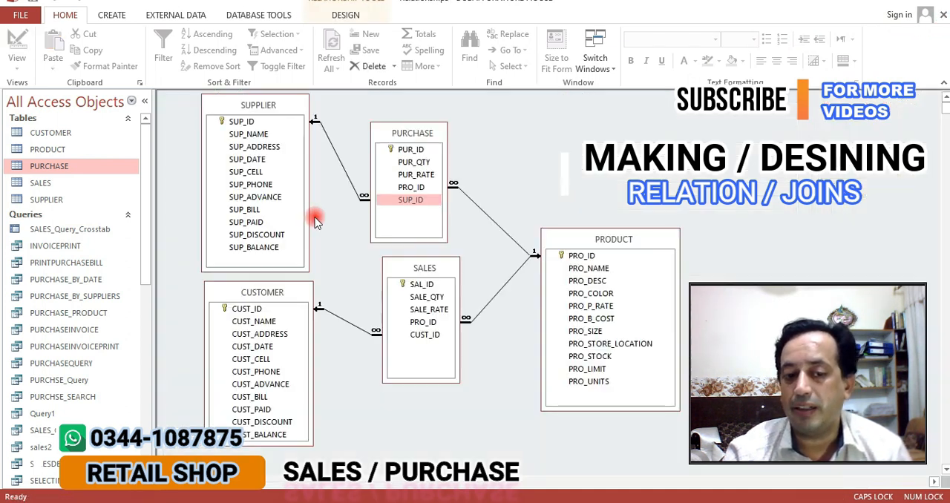
# Point out the key fields PUR_ID, SUP_ID and PRO_ID in the relationship diagram and move the SALES table slightly closer to CUSTOMER
pyautogui.click(408, 151)
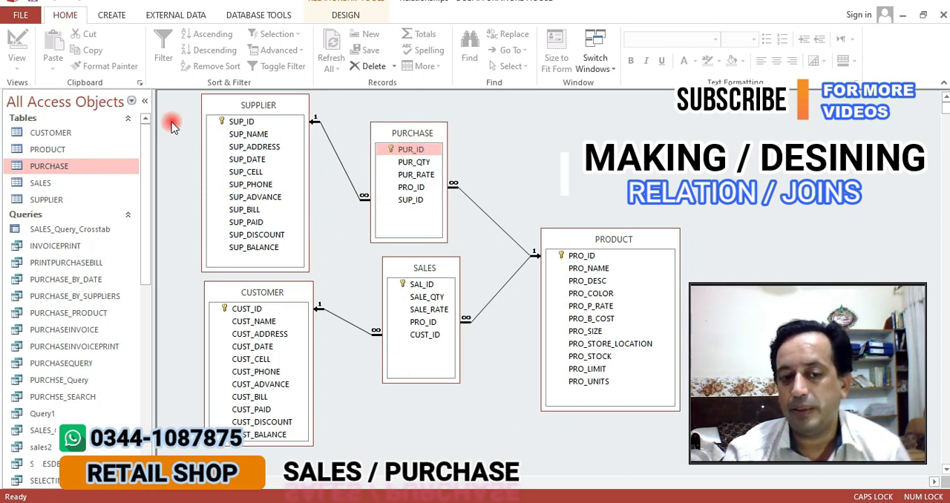
pyautogui.click(241, 121)
pyautogui.click(568, 256)
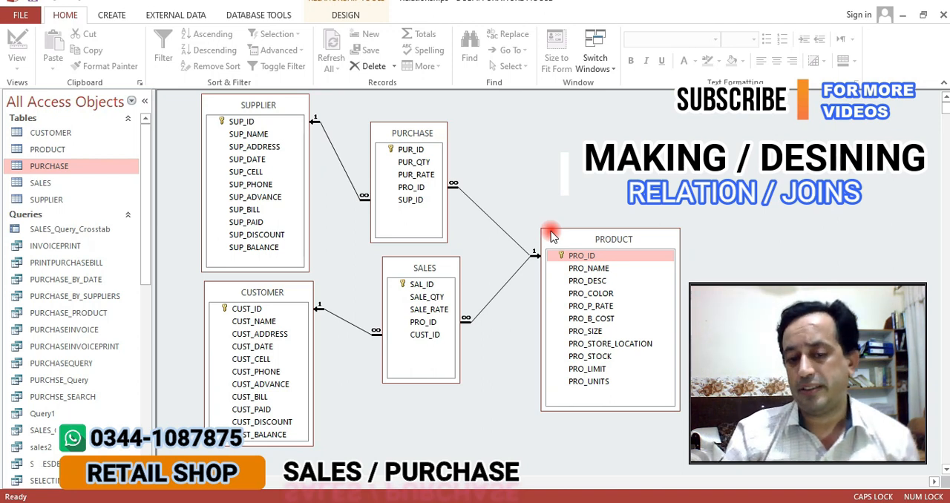
pyautogui.click(594, 256)
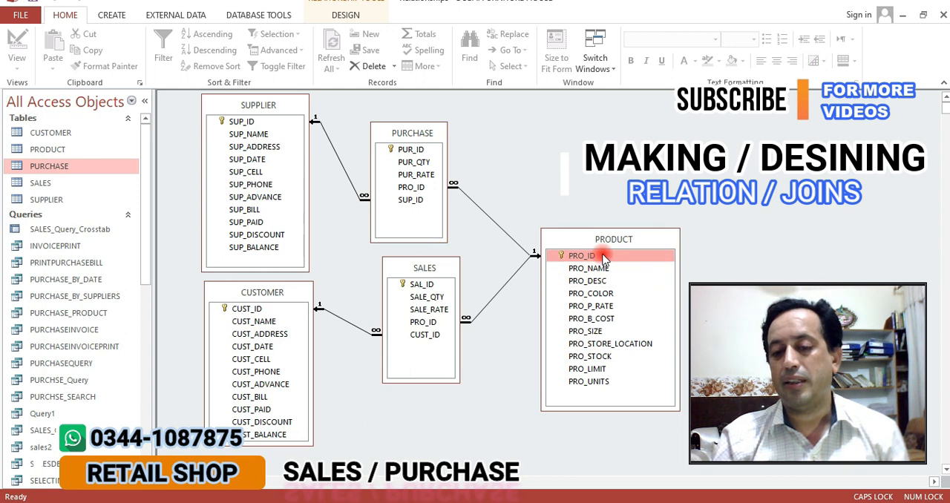
pyautogui.moveTo(447, 262); pyautogui.dragTo(431, 275)
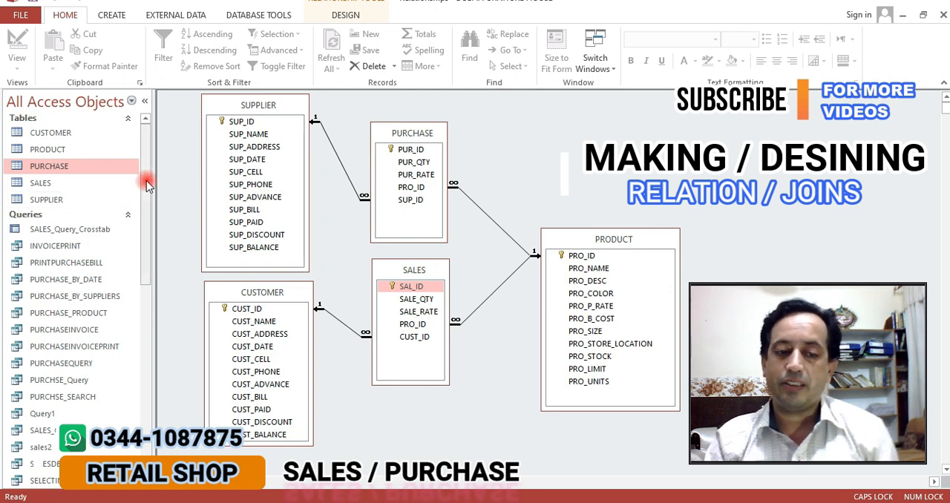
# Open the PURCHASEQUERY query to view its purchase records in the datasheet
pyautogui.moveTo(147, 178); pyautogui.dragTo(155, 231)
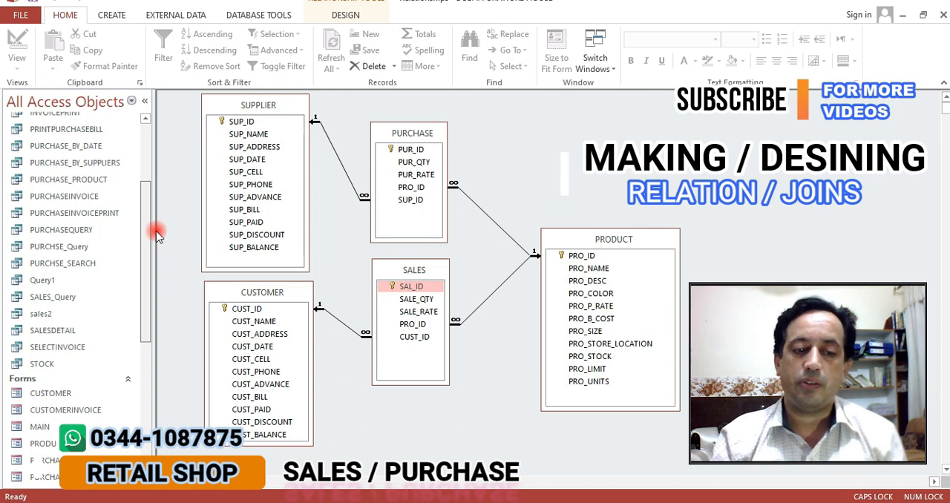
pyautogui.click(67, 228)
pyautogui.doubleClick(66, 227)
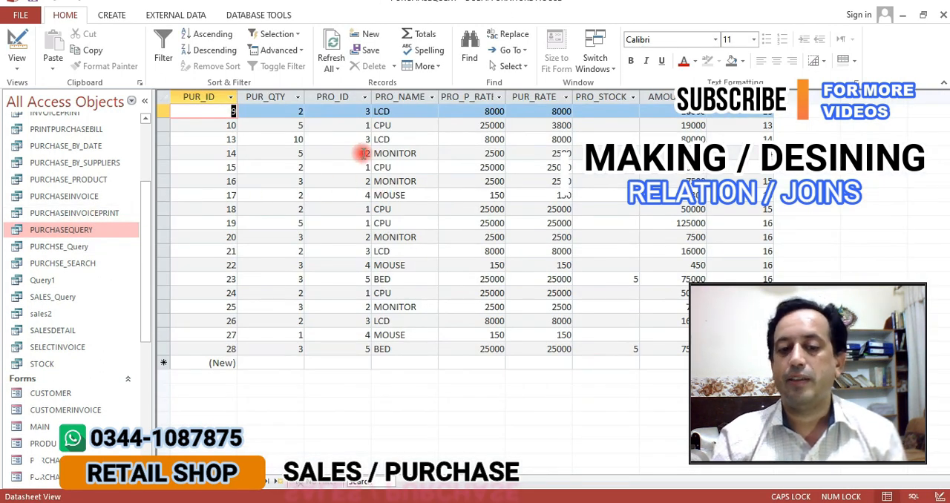
# Try PRO_ID 2 on the record with PUR_ID 10 and set it back to 1
pyautogui.click(357, 125)
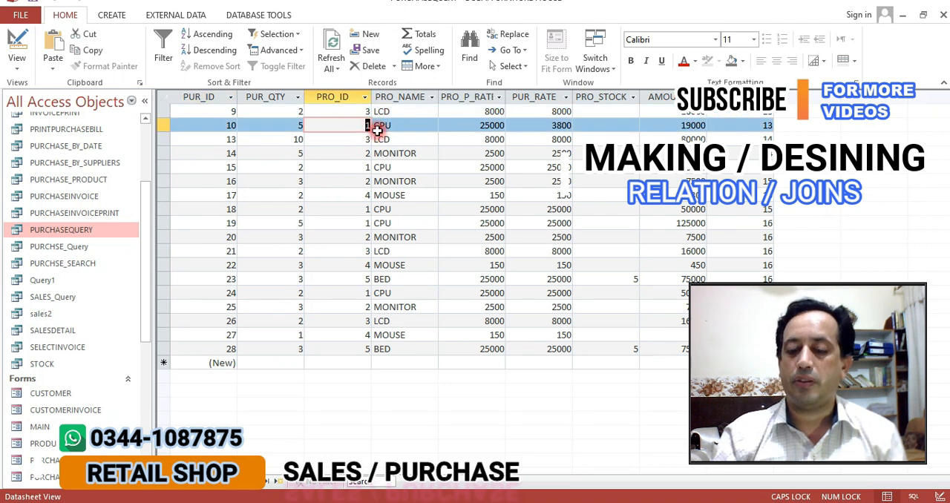
pyautogui.press('Down')
pyautogui.press('Up')
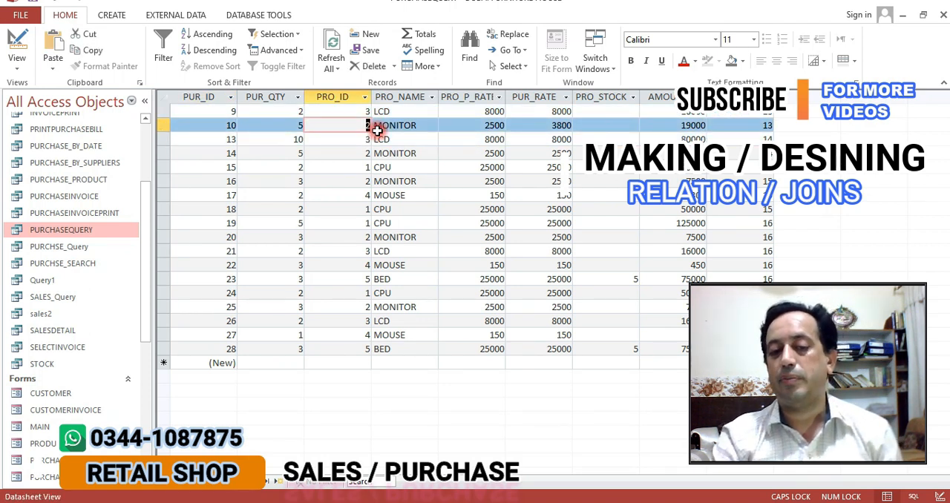
pyautogui.write('1')
pyautogui.press('Tab')
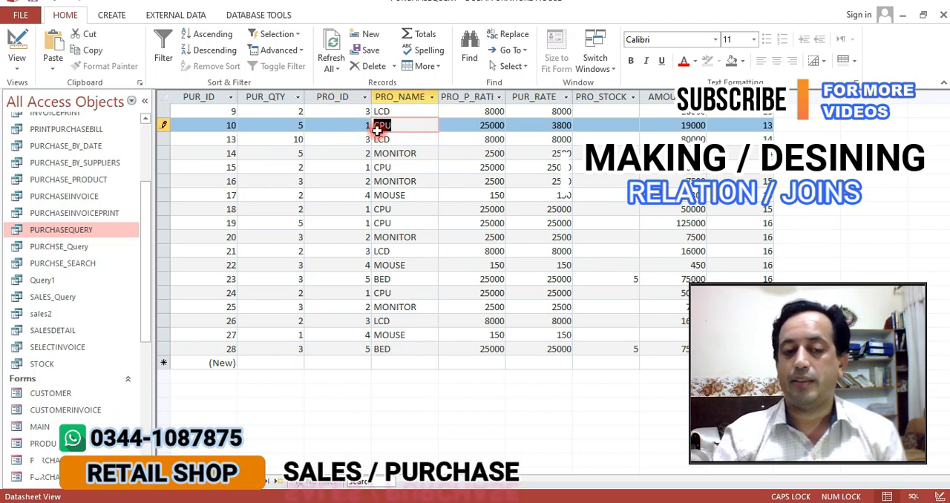
# Switch PURCHASEQUERY to Design View and make the pane holding its source tables taller
pyautogui.rightClick(74, 232)
pyautogui.click(111, 256)
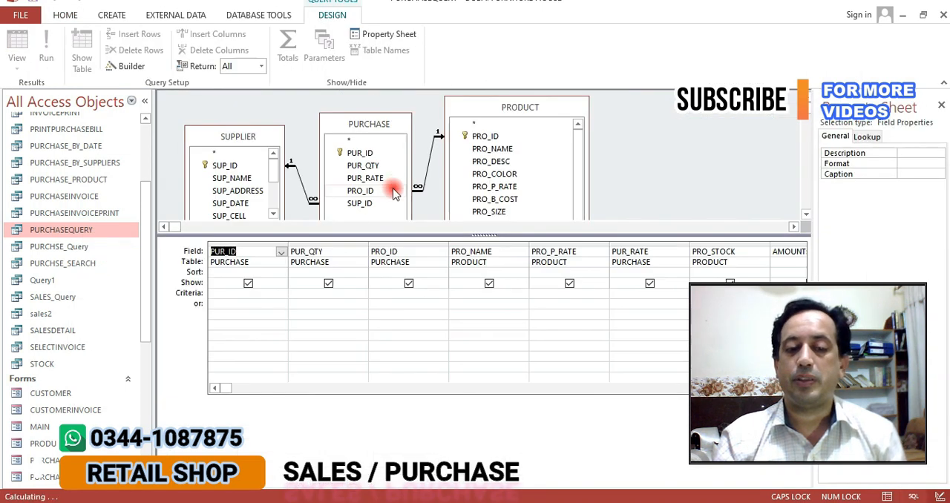
pyautogui.moveTo(332, 236); pyautogui.dragTo(332, 267)
# Move the SUPPLIER table slightly up and the PRODUCT table slightly down, extending the source-table pane further to fit them
pyautogui.moveTo(247, 138); pyautogui.dragTo(247, 121)
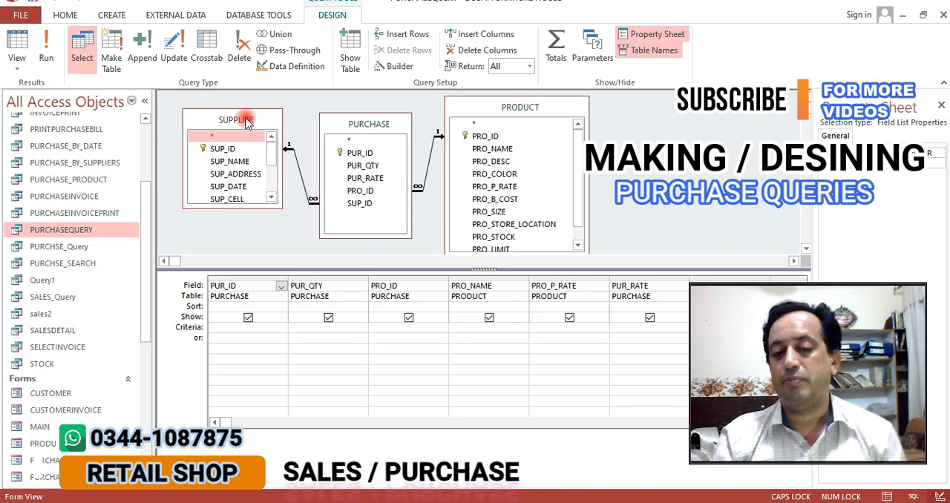
pyautogui.click(512, 109)
pyautogui.moveTo(512, 108); pyautogui.dragTo(517, 119)
pyautogui.moveTo(428, 271); pyautogui.dragTo(426, 297)
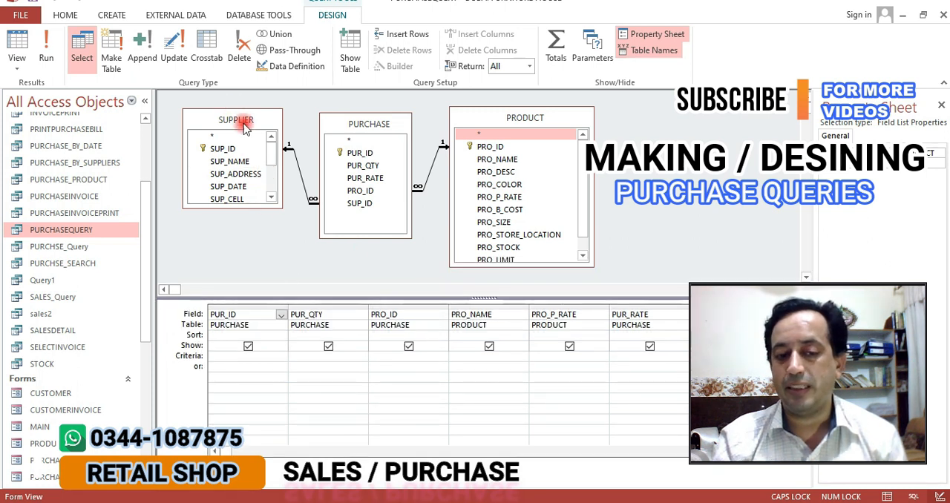
# Enlarge SUPPLIER to show its fields down to SUP_BALANCE, and make PURCHASE taller and place it slightly closer to SUPPLIER with PRO_ID selected
pyautogui.moveTo(259, 207); pyautogui.dragTo(259, 283)
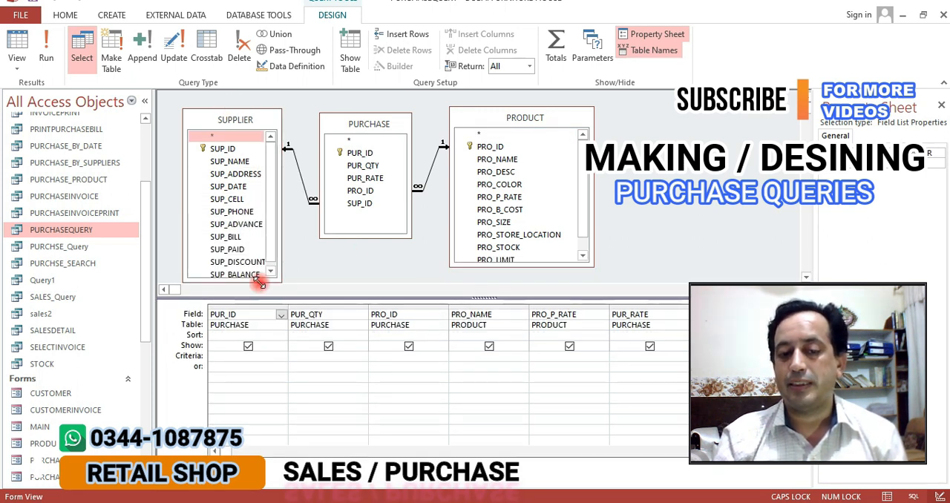
pyautogui.moveTo(336, 236); pyautogui.dragTo(336, 265)
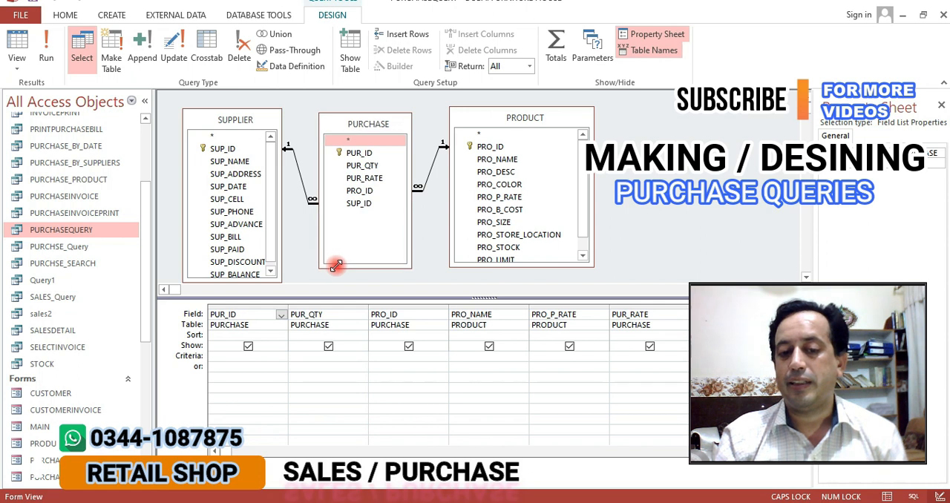
pyautogui.click(375, 177)
pyautogui.click(373, 166)
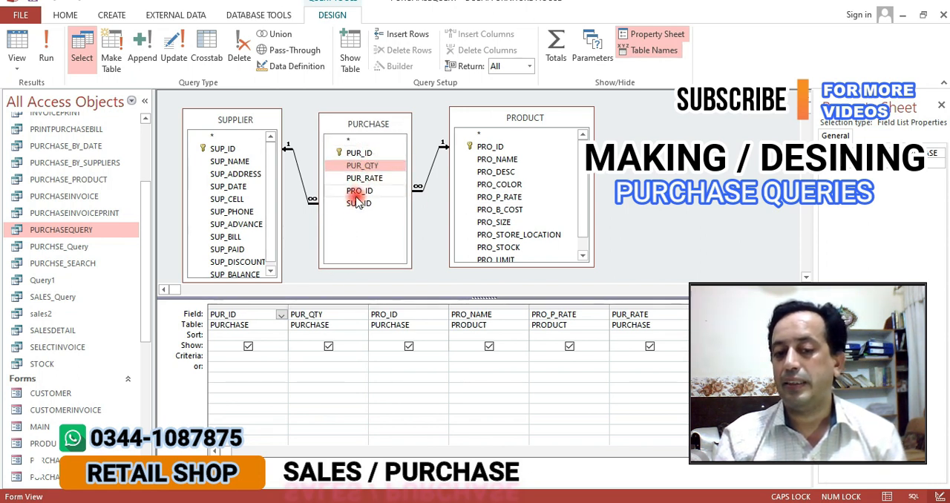
pyautogui.click(358, 193)
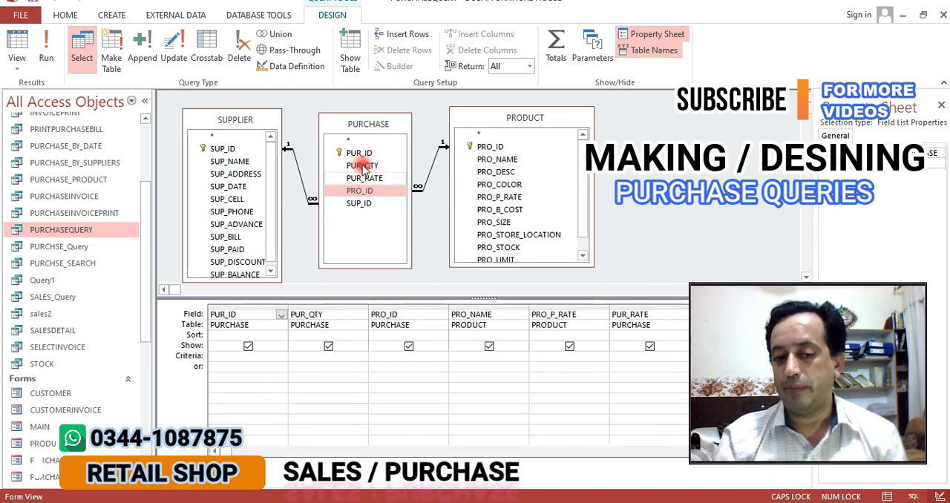
pyautogui.moveTo(349, 123)
pyautogui.mouseDown()
pyautogui.moveTo(330, 119)
pyautogui.moveTo(341, 115)
pyautogui.mouseUp()
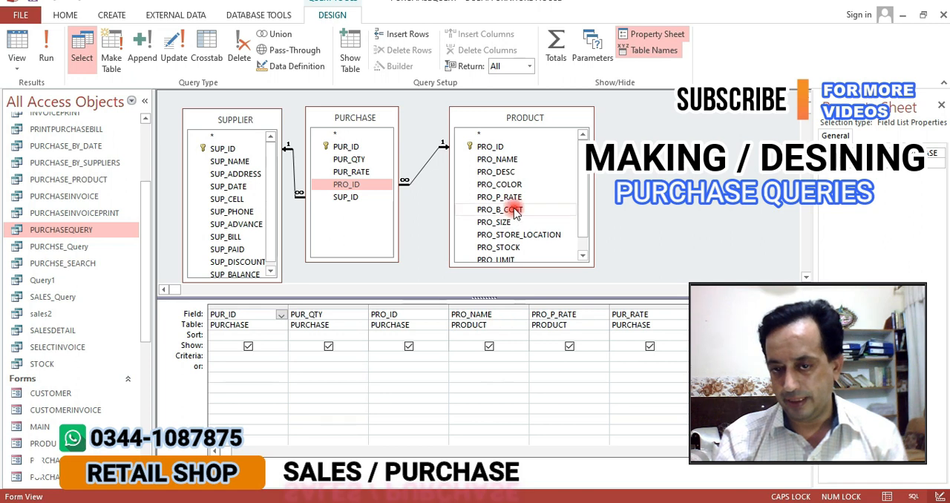
# Add PRODUCT's PRO_P_RATE to the PURCHASEQUERY grid a second time, then remove the duplicate column
pyautogui.click(503, 158)
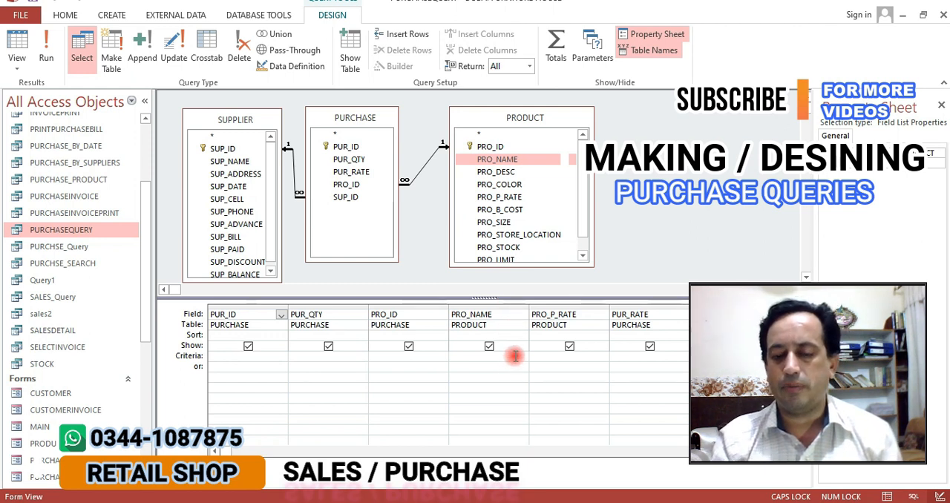
pyautogui.doubleClick(509, 197)
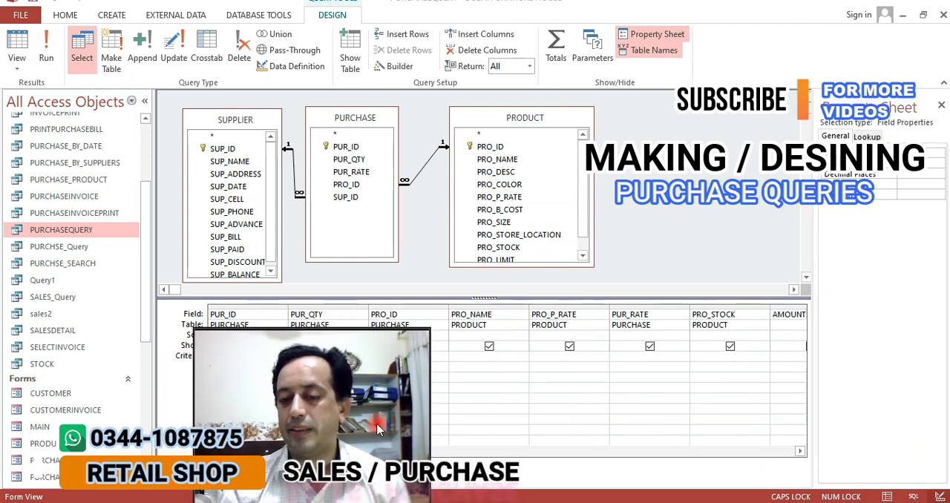
pyautogui.click(799, 451)
pyautogui.click(799, 452)
pyautogui.click(799, 451)
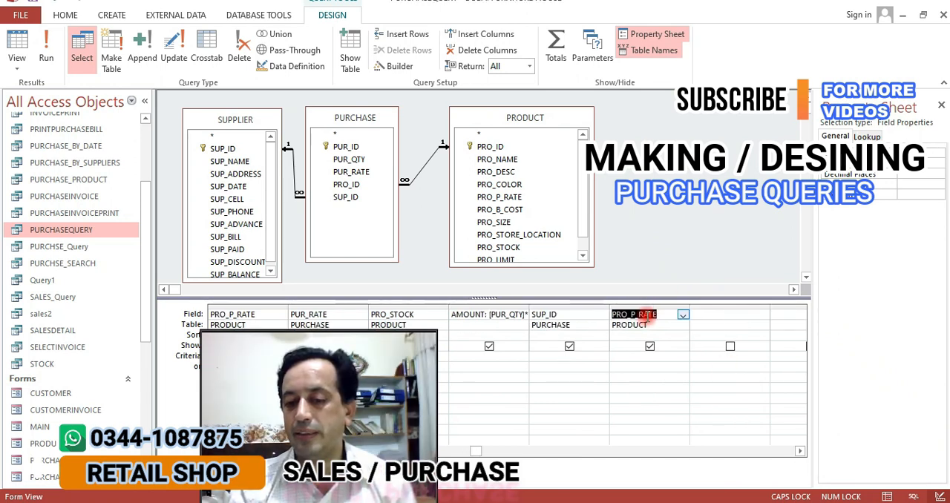
pyautogui.click(647, 308)
pyautogui.press('Delete')
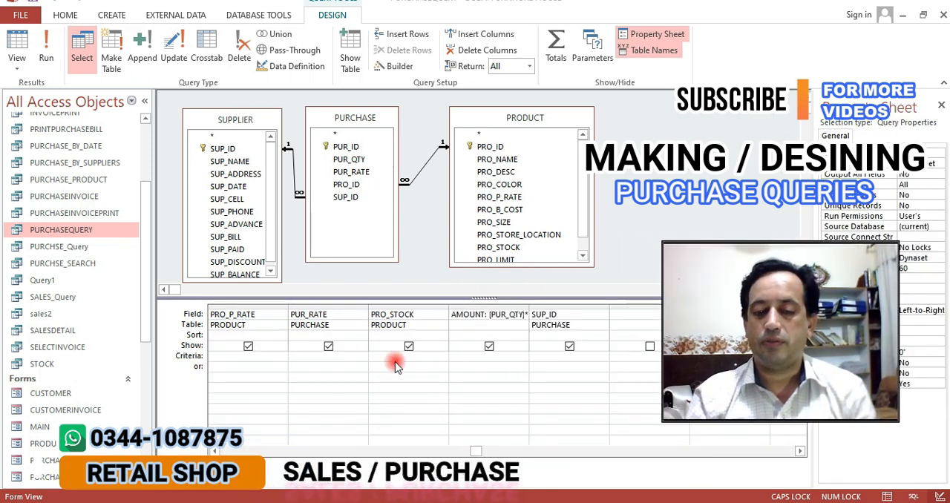
pyautogui.click(318, 451)
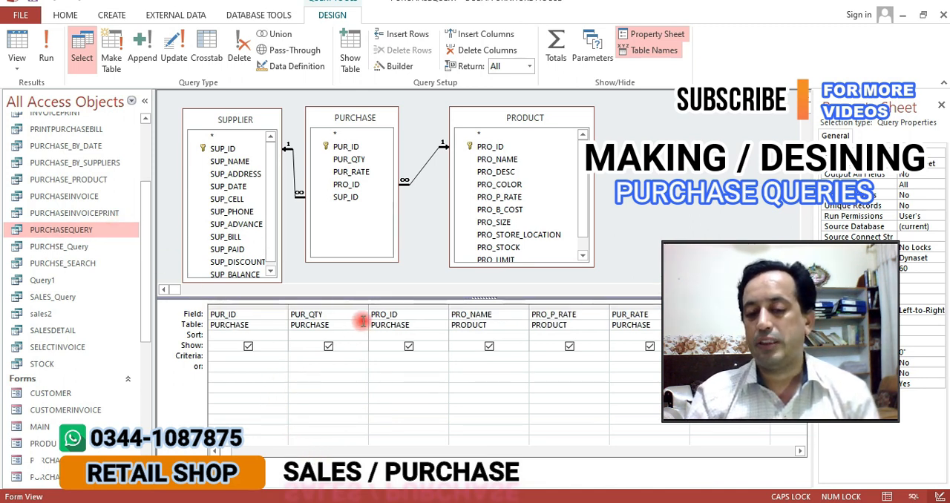
# Open the sales2 query in Design View to examine its source tables and fields
pyautogui.rightClick(52, 334)
pyautogui.rightClick(42, 250)
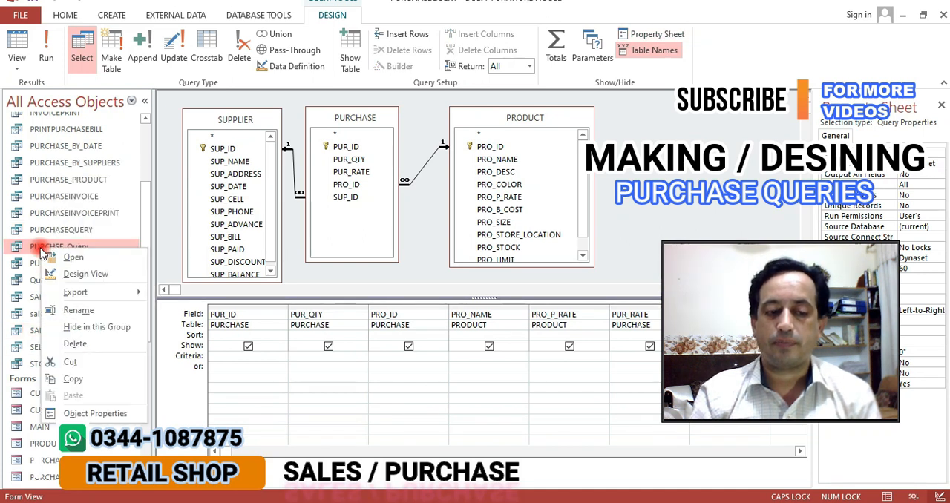
pyautogui.click(20, 296)
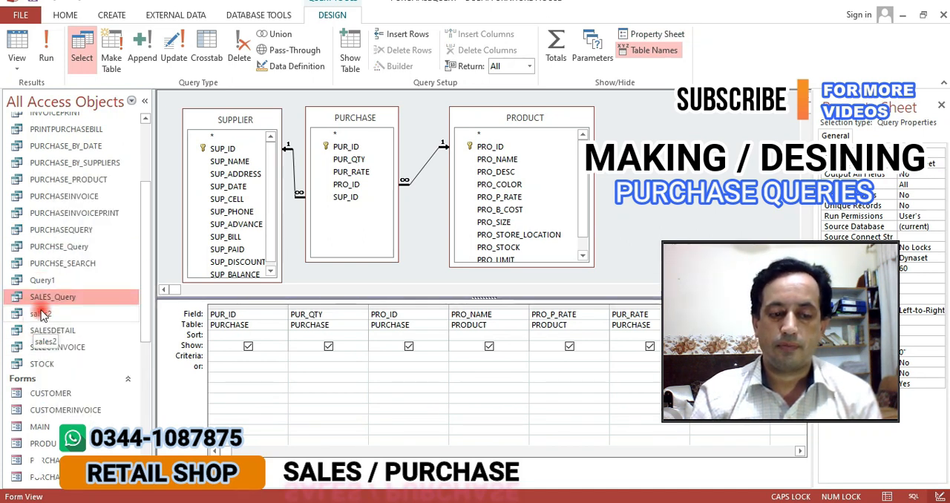
pyautogui.rightClick(33, 318)
pyautogui.click(68, 335)
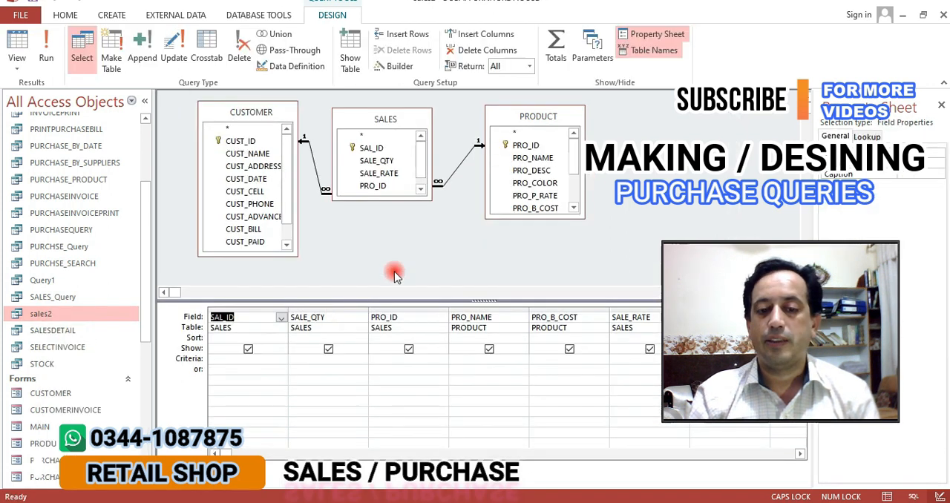
# Open the MAIN form in Design View
pyautogui.moveTo(795, 331); pyautogui.dragTo(818, 296)
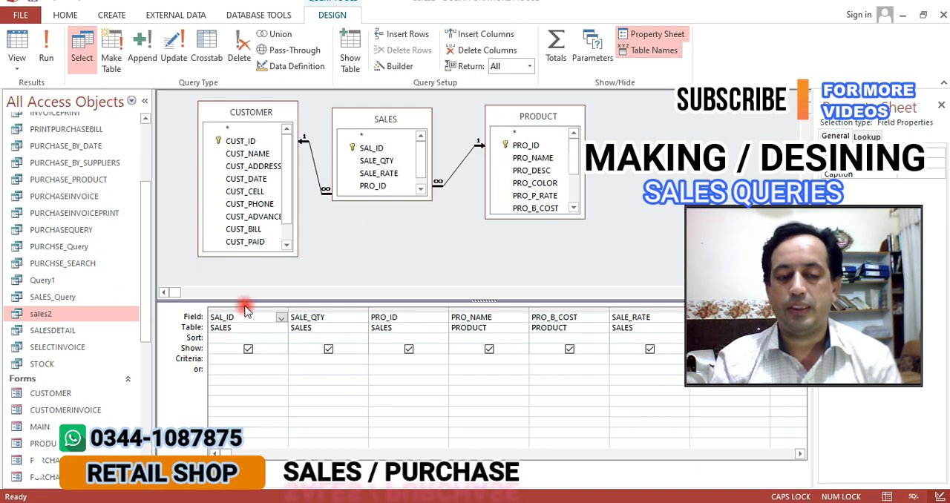
pyautogui.moveTo(147, 271); pyautogui.dragTo(153, 327)
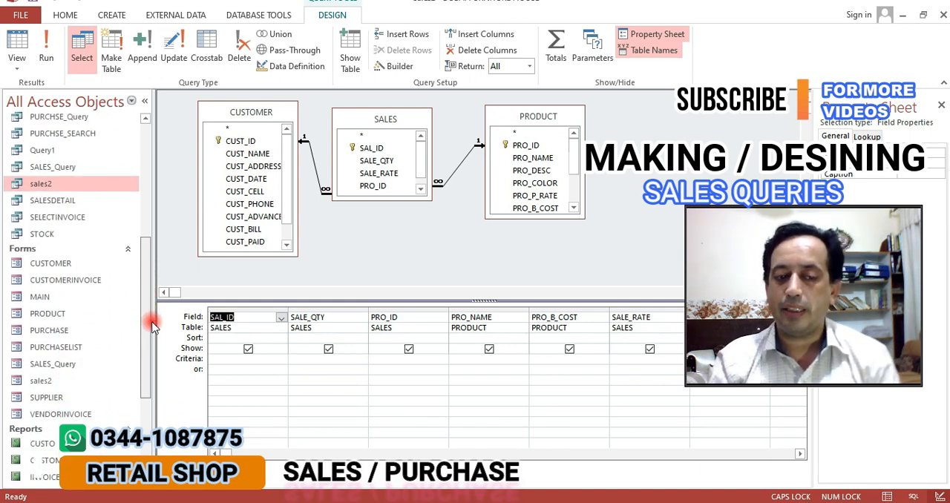
pyautogui.moveTo(152, 327); pyautogui.dragTo(151, 305)
pyautogui.moveTo(753, 308); pyautogui.dragTo(688, 201)
pyautogui.rightClick(37, 337)
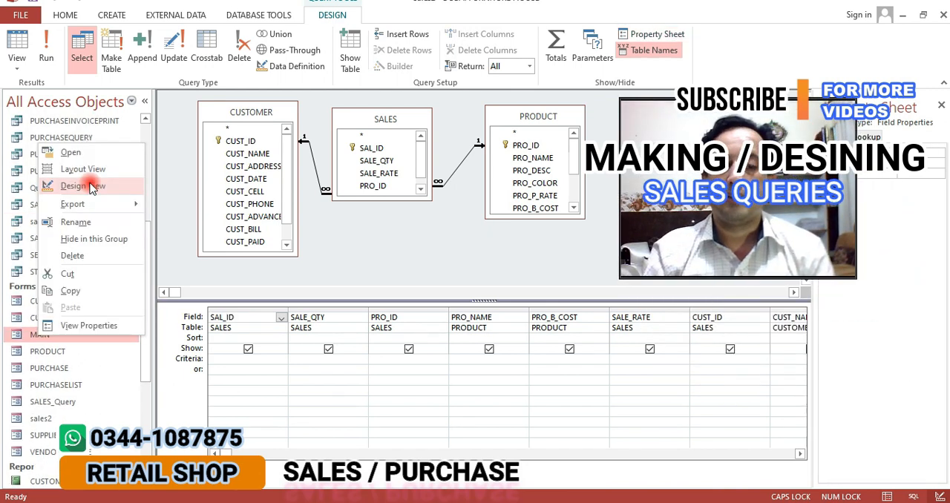
pyautogui.click(91, 185)
pyautogui.moveTo(704, 212); pyautogui.dragTo(774, 225)
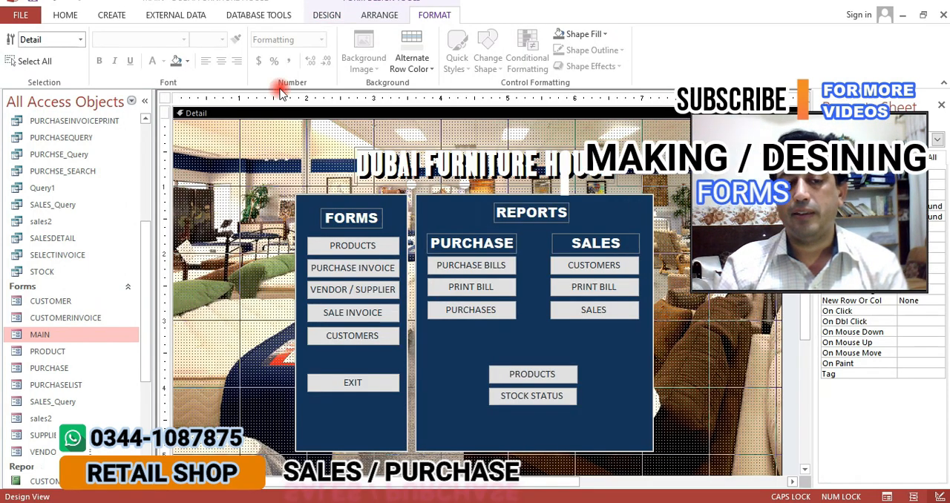
# Draw a command button on the MAIN form's background, beside the title and above the FORMS panel
pyautogui.click(329, 19)
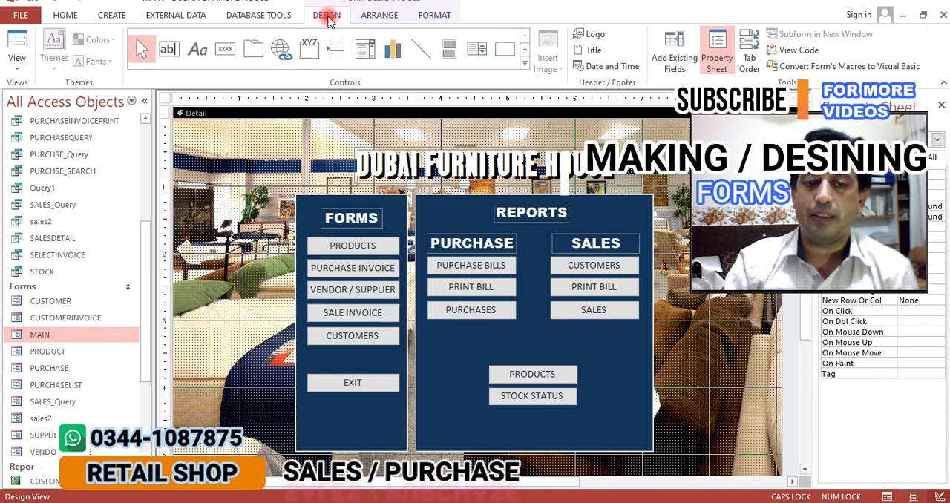
pyautogui.click(226, 51)
pyautogui.moveTo(197, 166); pyautogui.dragTo(284, 191)
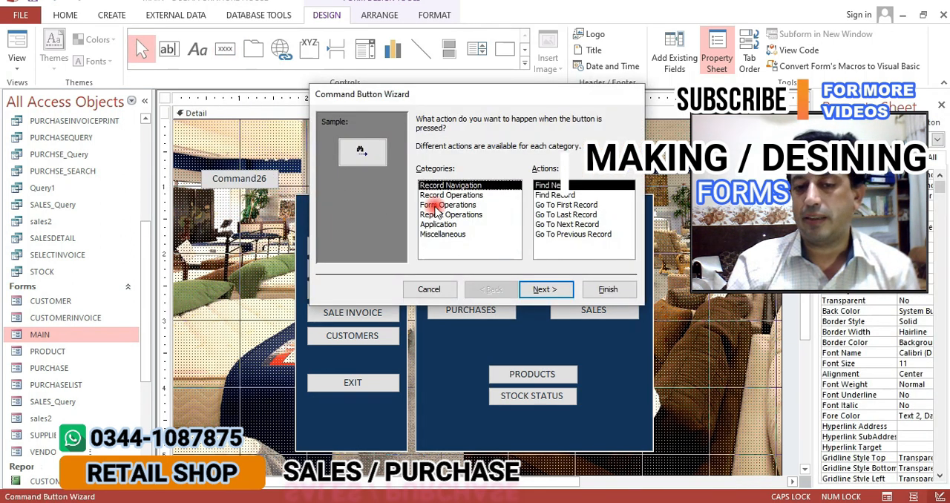
# Try the Close Form, Open Form and Print Report actions for the new button, then cancel its wizard and delete the button
pyautogui.click(459, 207)
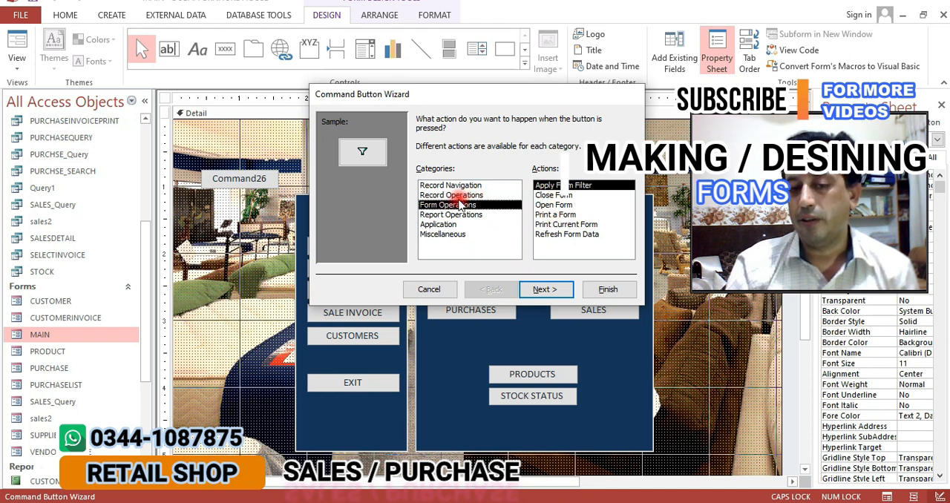
pyautogui.click(538, 195)
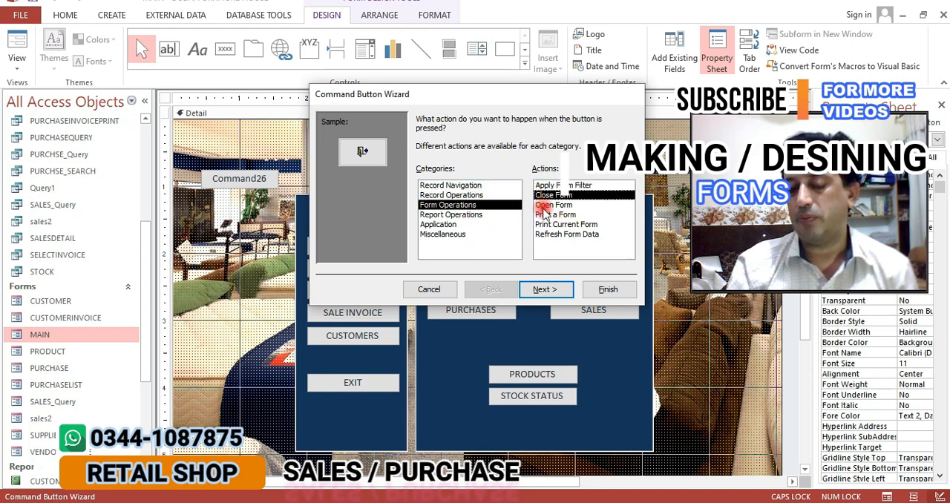
pyautogui.click(554, 204)
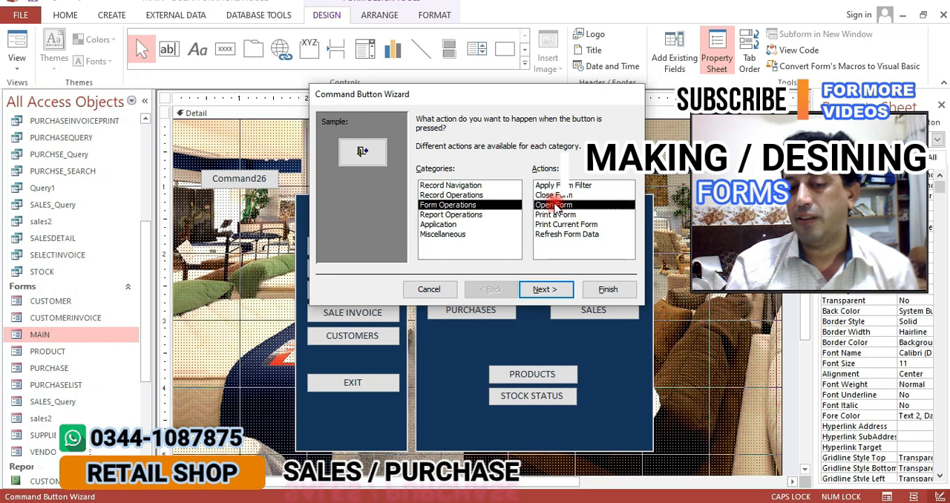
pyautogui.click(450, 215)
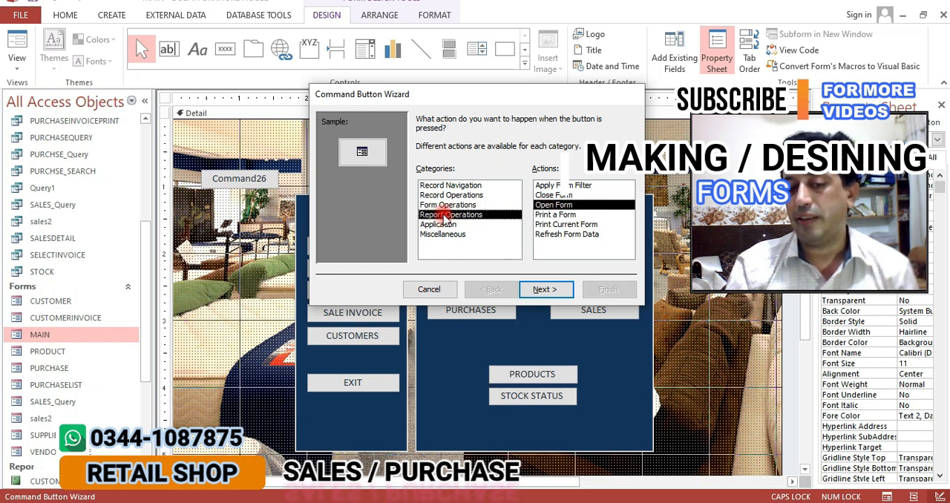
pyautogui.click(545, 206)
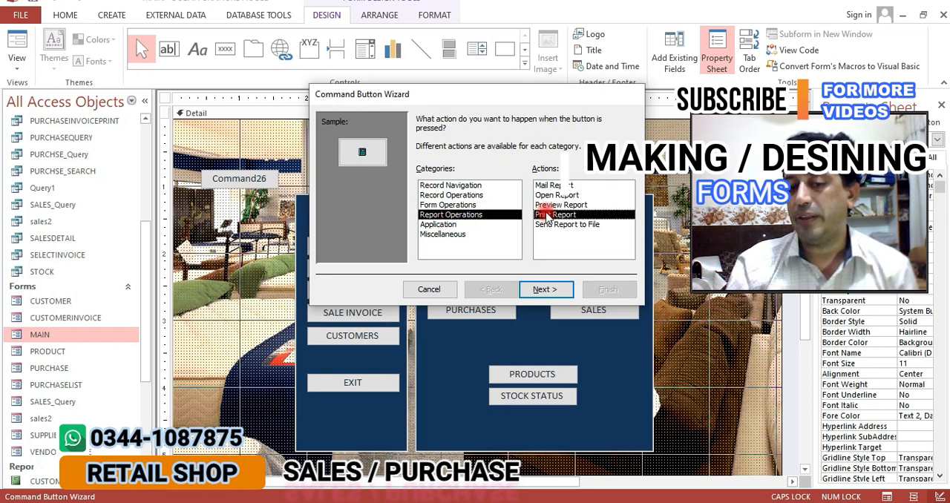
pyautogui.click(420, 290)
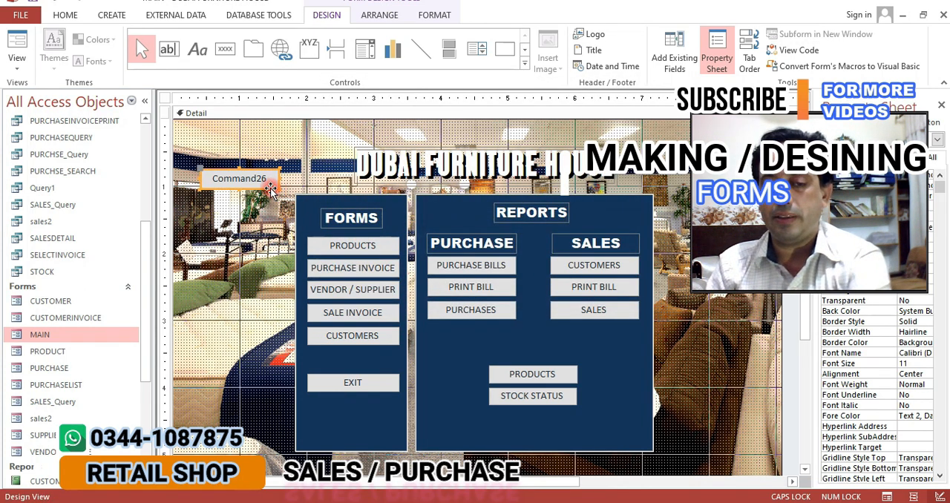
pyautogui.press('Delete')
# Look through the database's tables, queries and forms, picking out the CUSTOMER table, SALES_Query and the MAIN form
pyautogui.moveTo(146, 243); pyautogui.dragTo(148, 132)
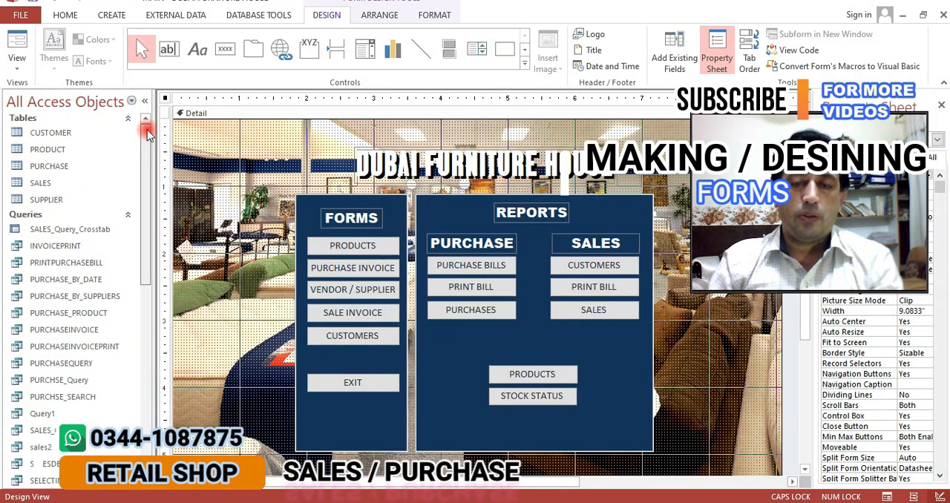
pyautogui.click(64, 133)
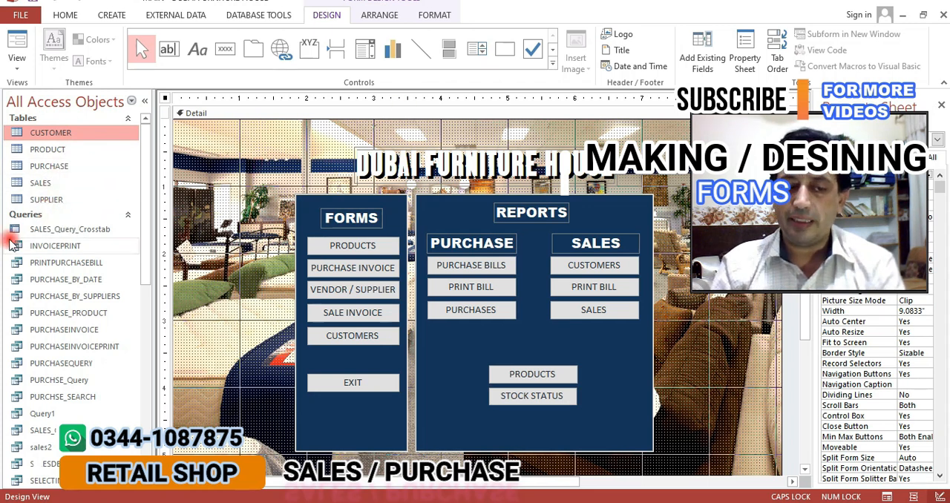
pyautogui.scroll(-4, 39, 235)
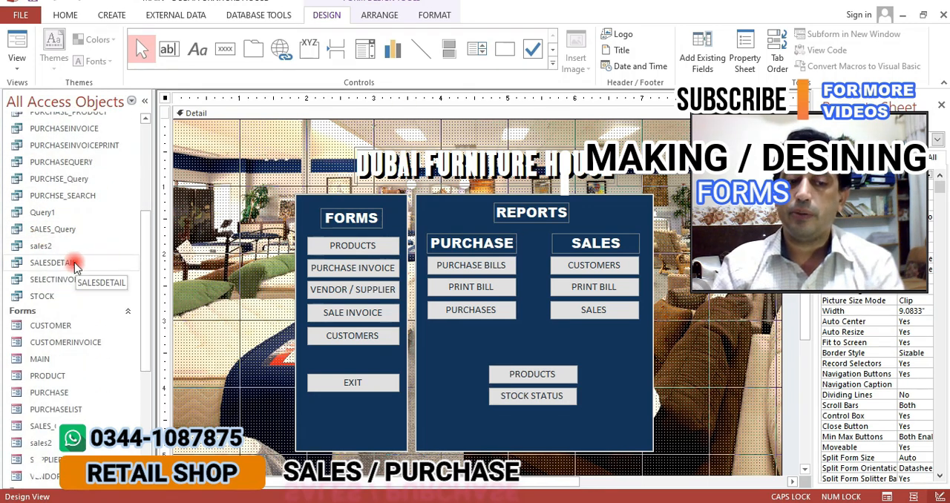
pyautogui.click(54, 231)
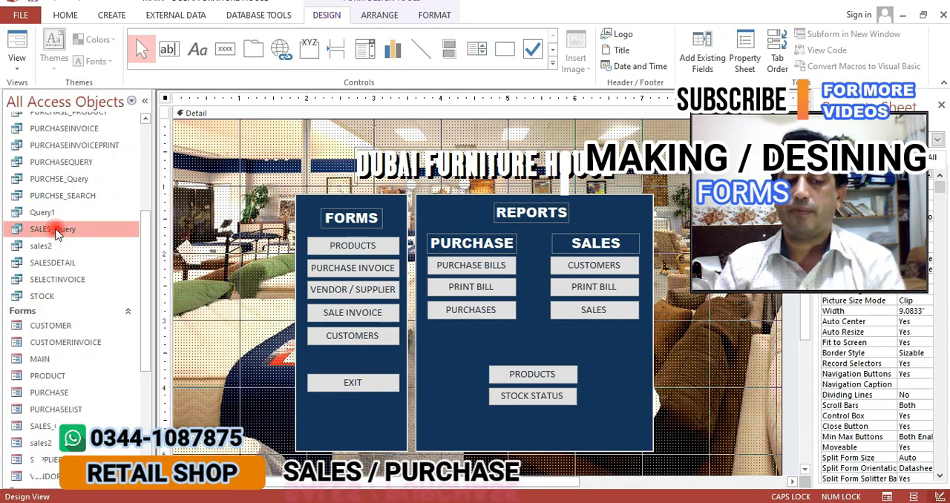
pyautogui.scroll(-2, 57, 233)
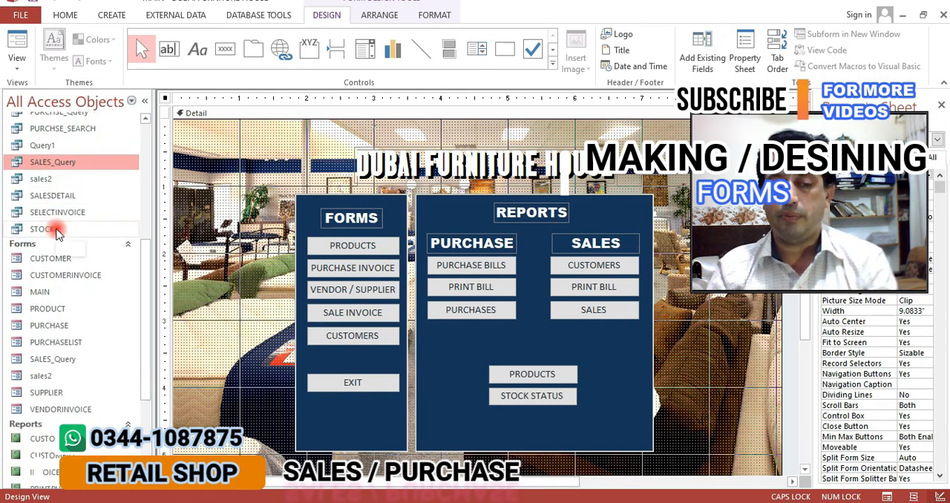
pyautogui.scroll(-1, 58, 234)
pyautogui.click(49, 261)
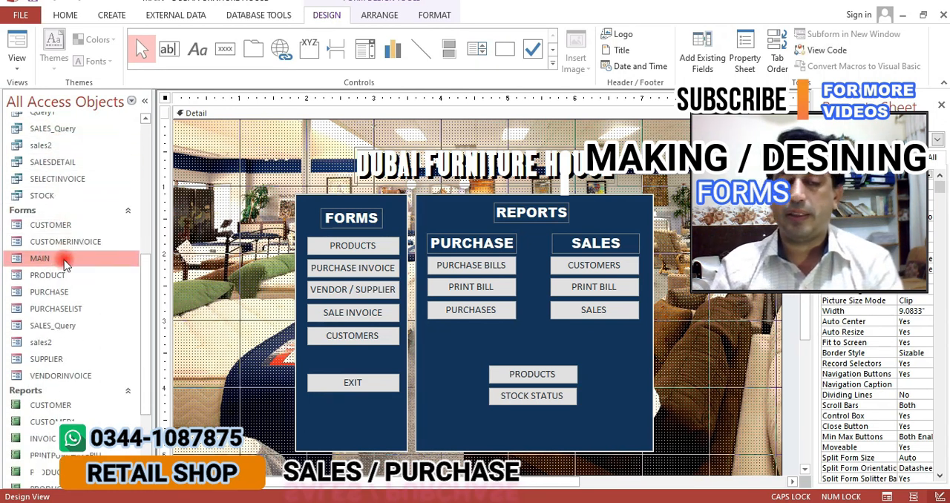
# Start a new query with the Simple Query Wizard
pyautogui.click(111, 15)
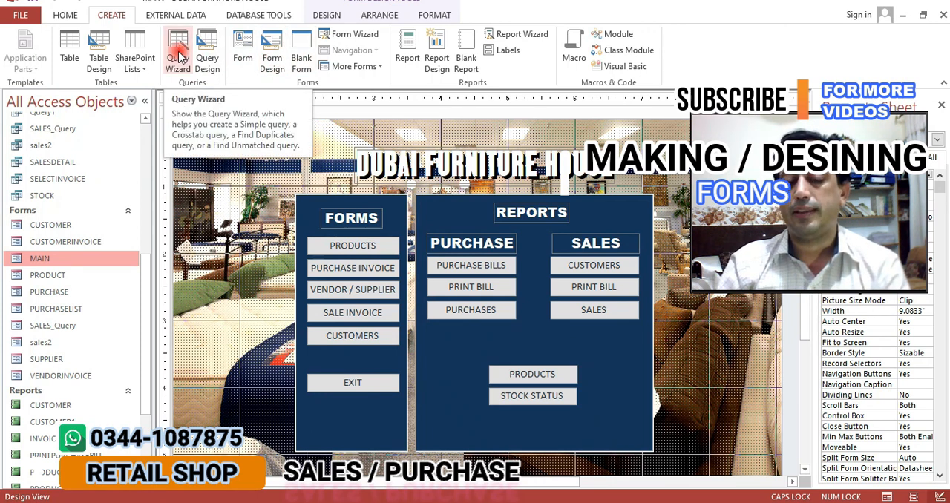
pyautogui.click(179, 57)
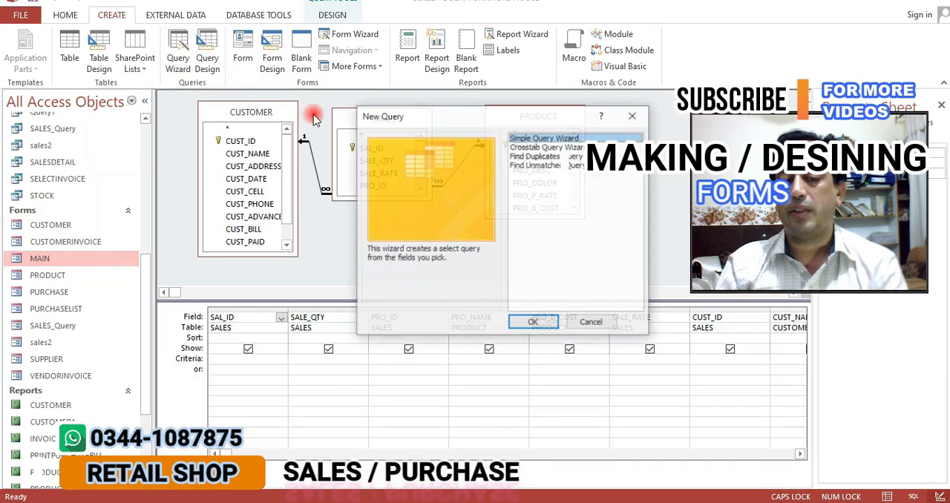
pyautogui.click(534, 156)
pyautogui.click(533, 138)
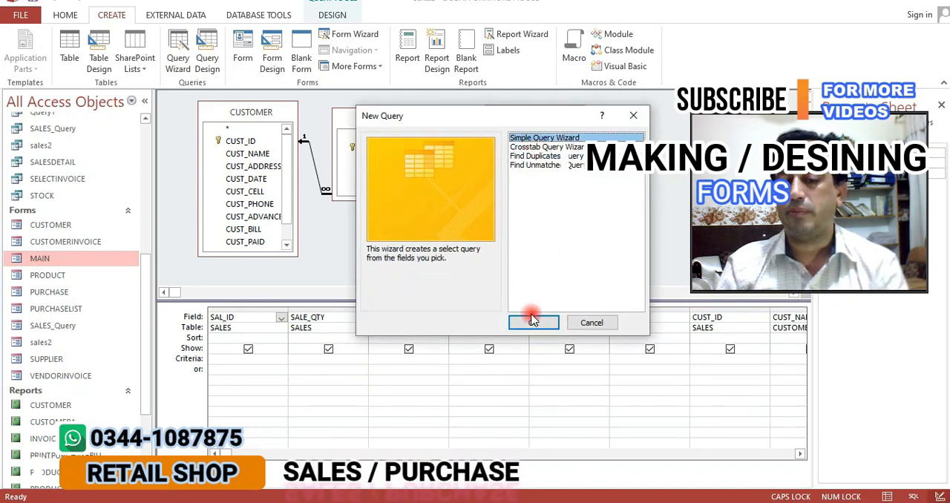
pyautogui.click(532, 321)
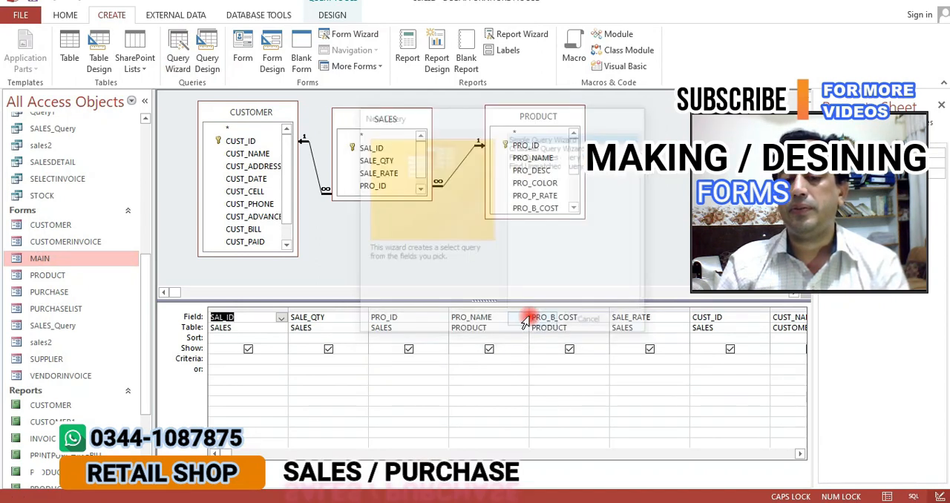
# Try all fields of PURCHASEQUERY as the new query's fields, proceed to the detail or summary choice, and cancel the wizard
pyautogui.click(492, 175)
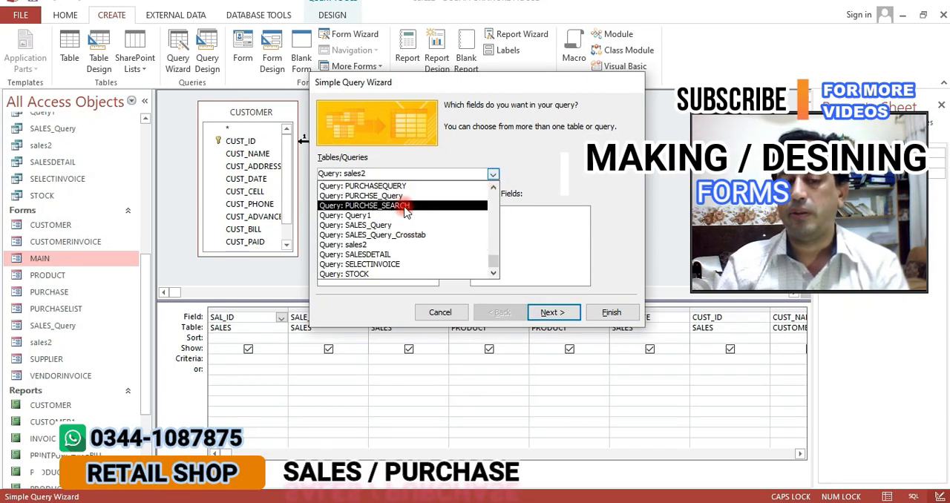
pyautogui.click(348, 185)
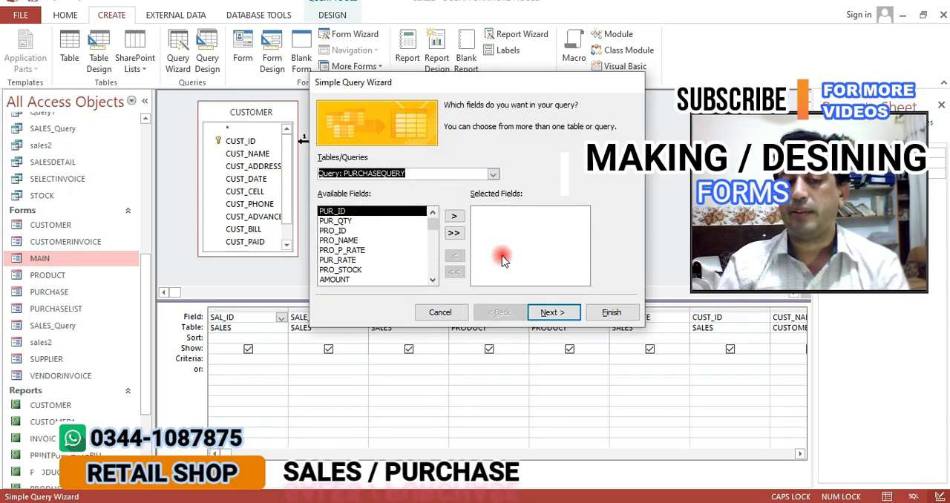
pyautogui.click(455, 234)
pyautogui.click(552, 312)
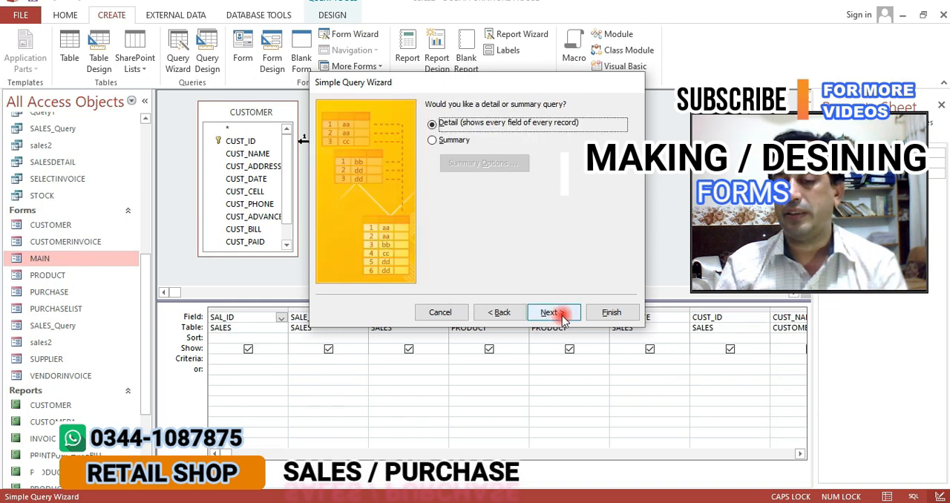
pyautogui.click(442, 313)
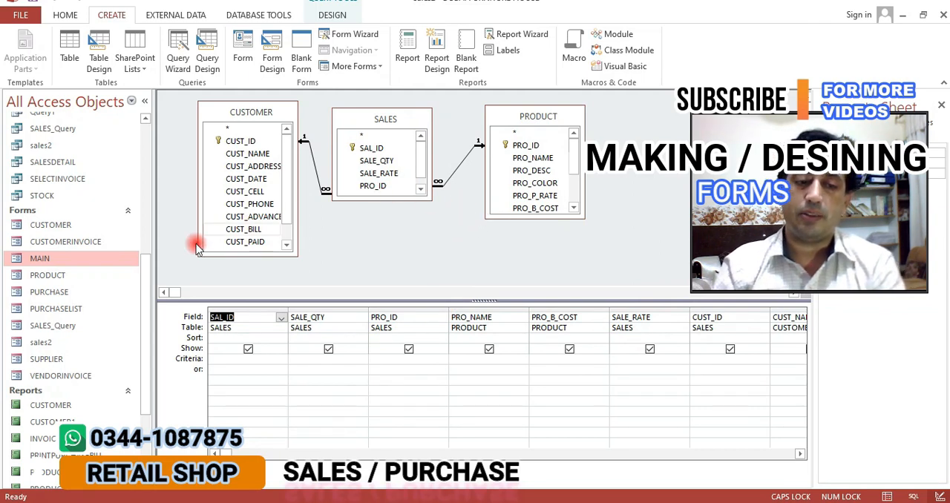
# Close the sales2 query design
pyautogui.click(943, 21)
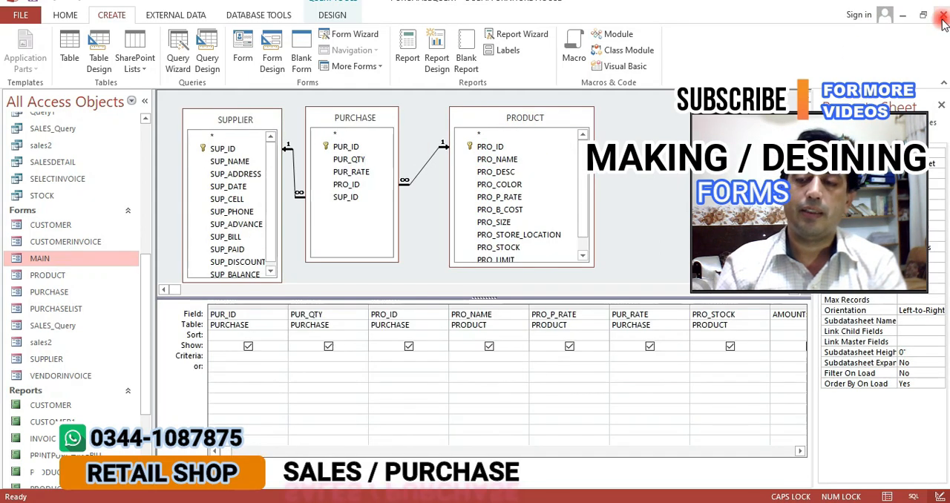
# Close the PURCHASEQUERY design and the Relationships layout, saving the changes to both
pyautogui.click(943, 21)
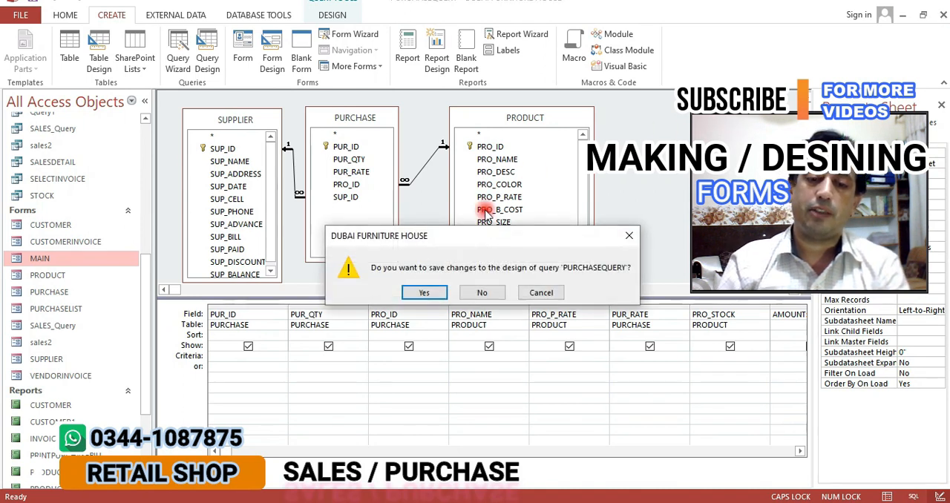
pyautogui.click(423, 292)
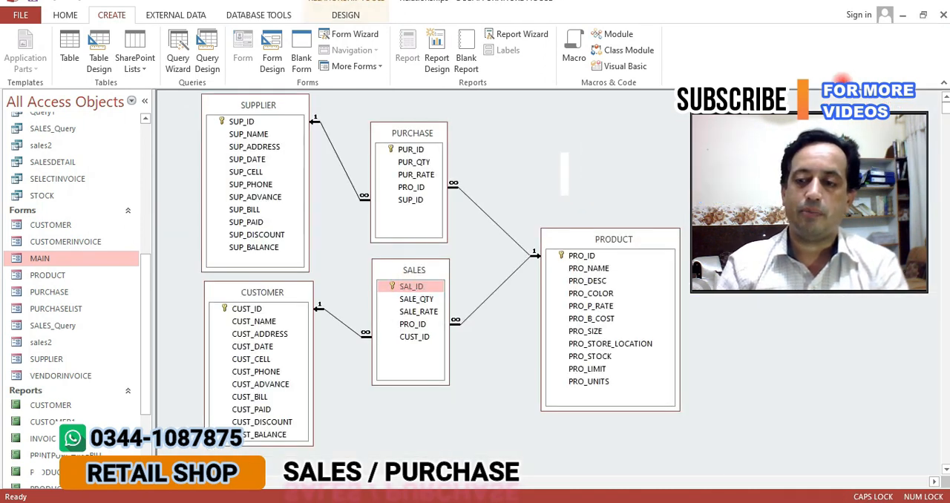
pyautogui.click(943, 21)
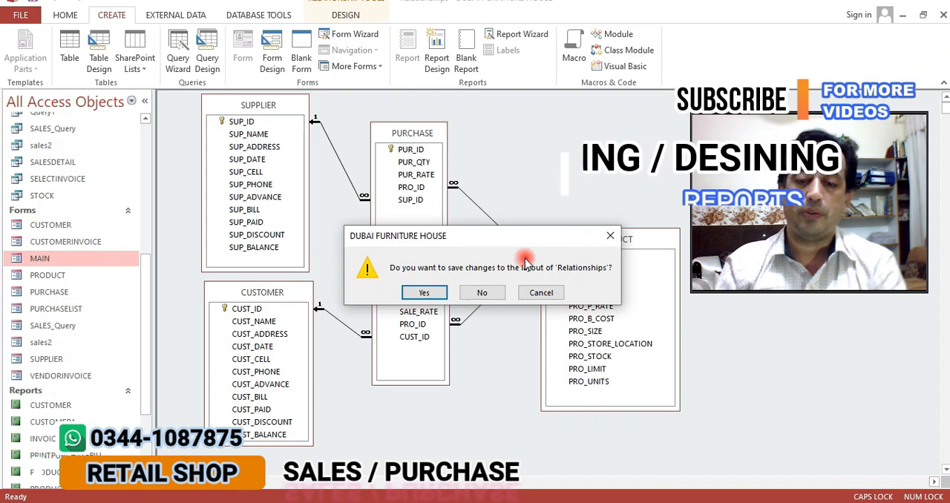
pyautogui.click(423, 292)
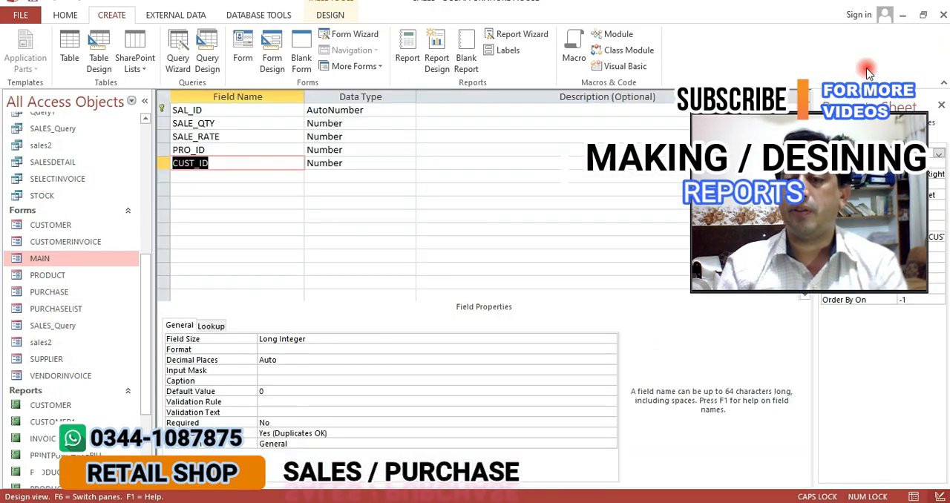
# Close the designs of the SALES, PRODUCT and SUPPLIER tables
pyautogui.click(943, 18)
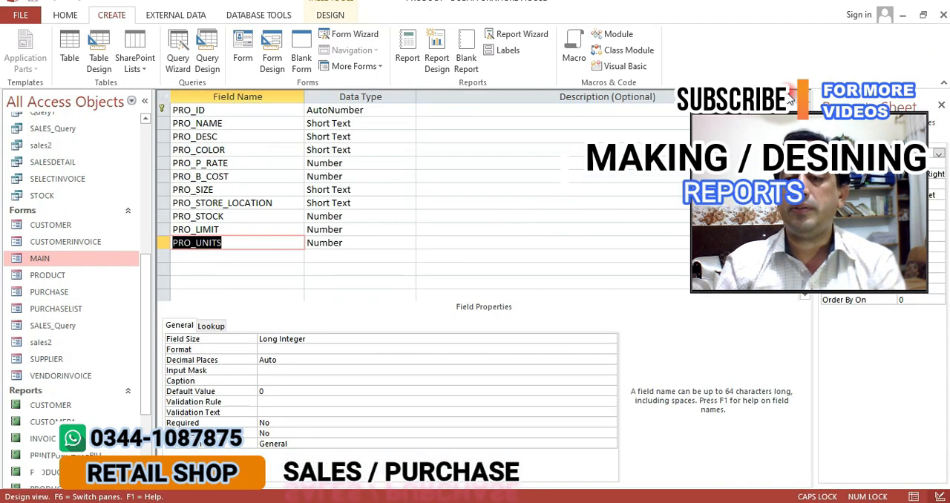
pyautogui.click(943, 18)
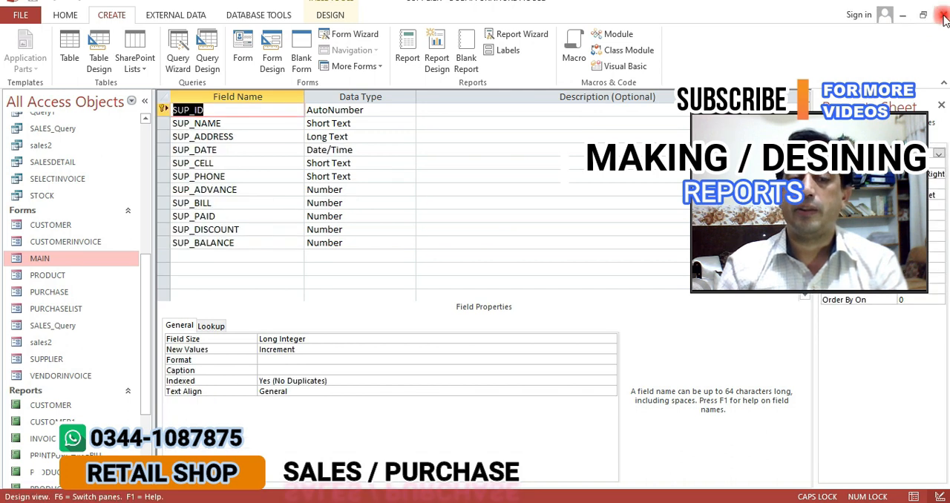
pyautogui.click(943, 18)
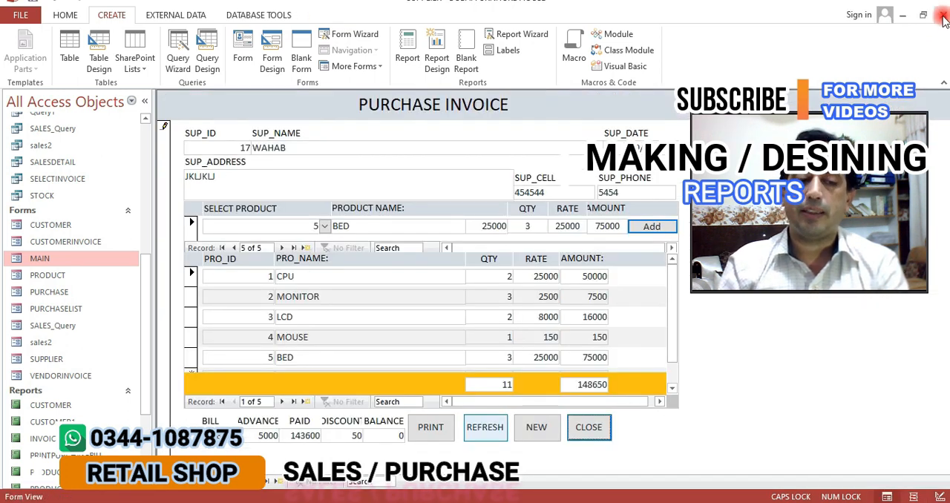
# Open the SALESDETAIL query in Design view, enlarge its table area and look through its source tables and fields
pyautogui.moveTo(148, 309); pyautogui.dragTo(152, 255)
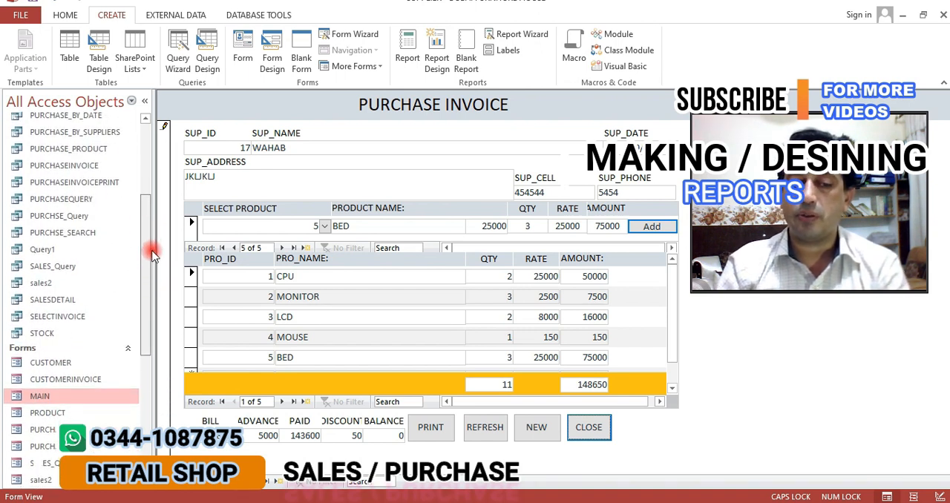
pyautogui.rightClick(44, 333)
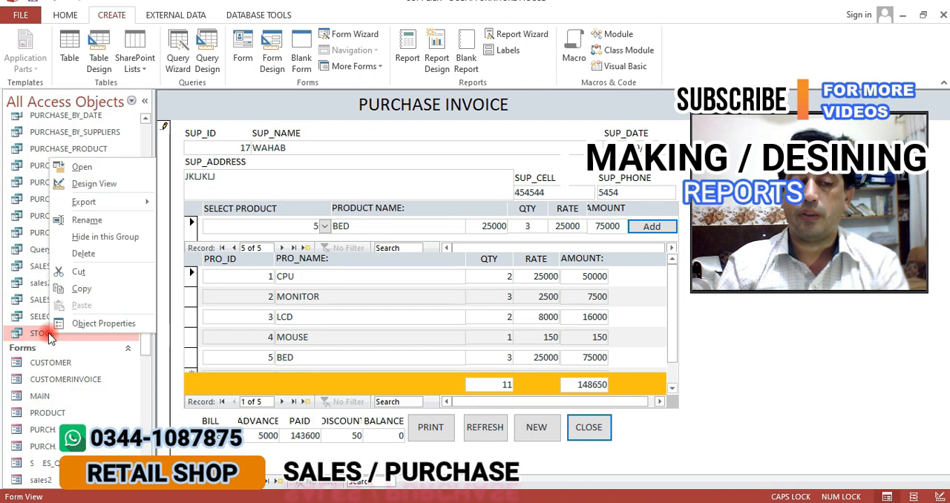
pyautogui.rightClick(35, 300)
pyautogui.click(65, 322)
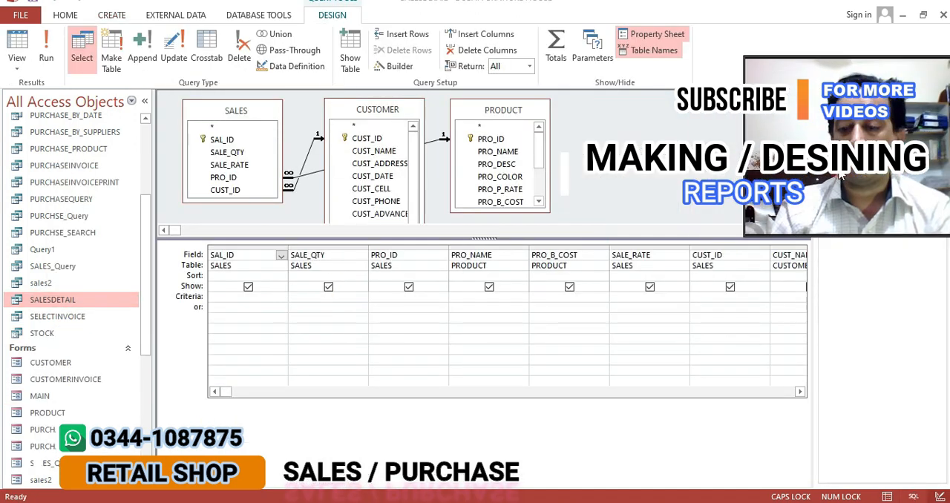
pyautogui.click(250, 393)
pyautogui.click(267, 392)
pyautogui.moveTo(226, 393)
pyautogui.mouseDown()
pyautogui.moveTo(403, 398)
pyautogui.moveTo(599, 420)
pyautogui.moveTo(688, 409)
pyautogui.moveTo(632, 400)
pyautogui.moveTo(213, 399)
pyautogui.mouseUp()
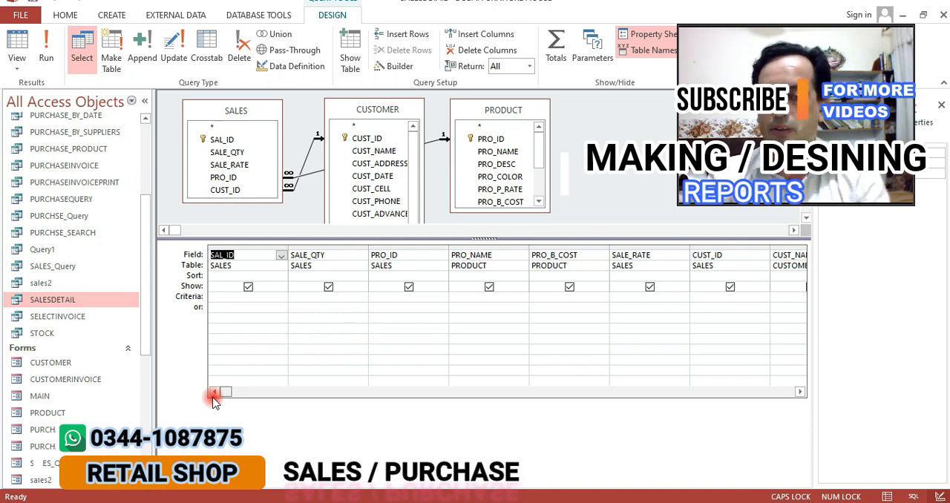
pyautogui.moveTo(327, 237); pyautogui.dragTo(319, 276)
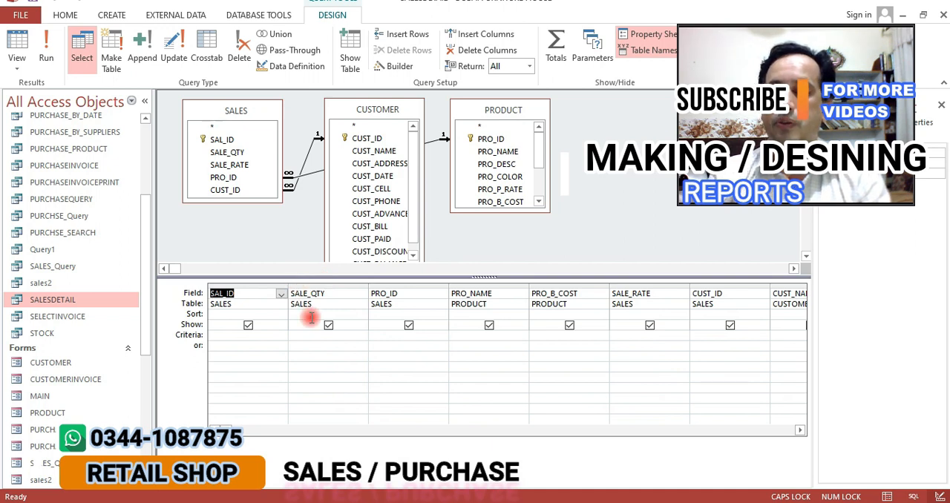
pyautogui.moveTo(221, 428); pyautogui.dragTo(328, 429)
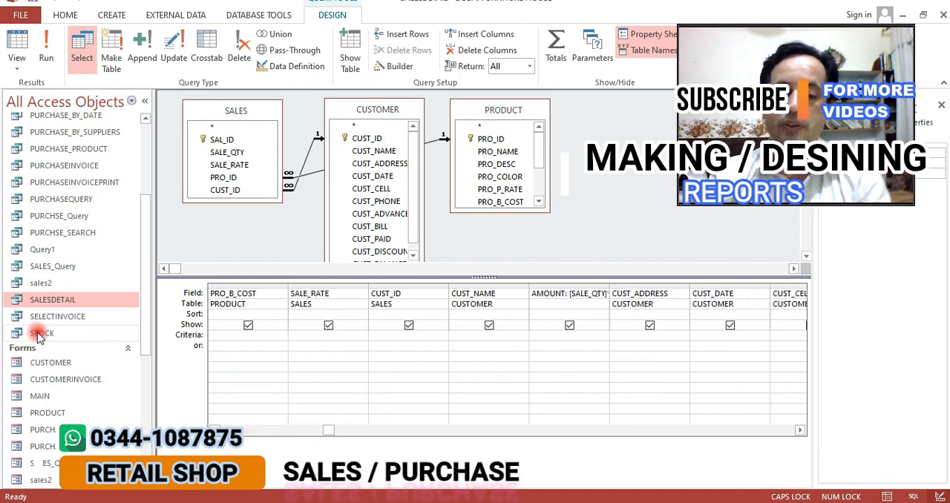
# Open the CUSTOMERINVOICE form in Design view and examine its customer fields, subforms and billing fields
pyautogui.rightClick(48, 379)
pyautogui.click(104, 228)
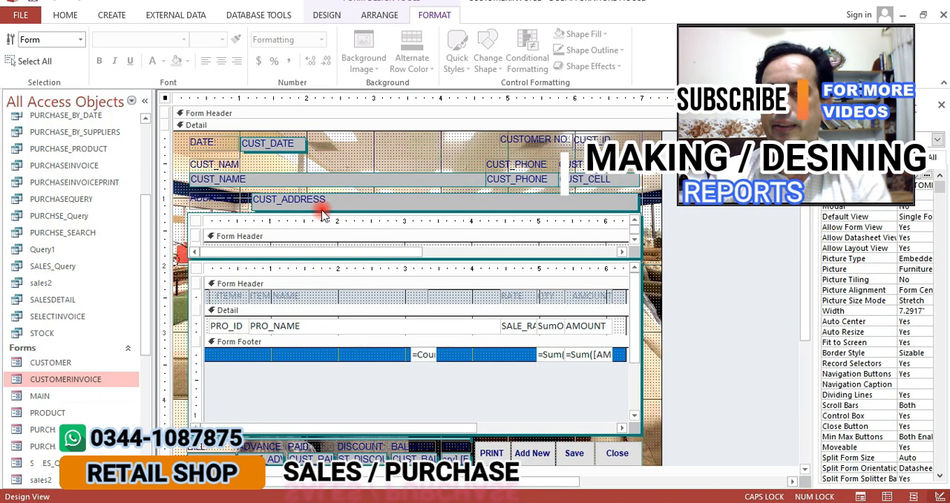
pyautogui.scroll(-3, 322, 210)
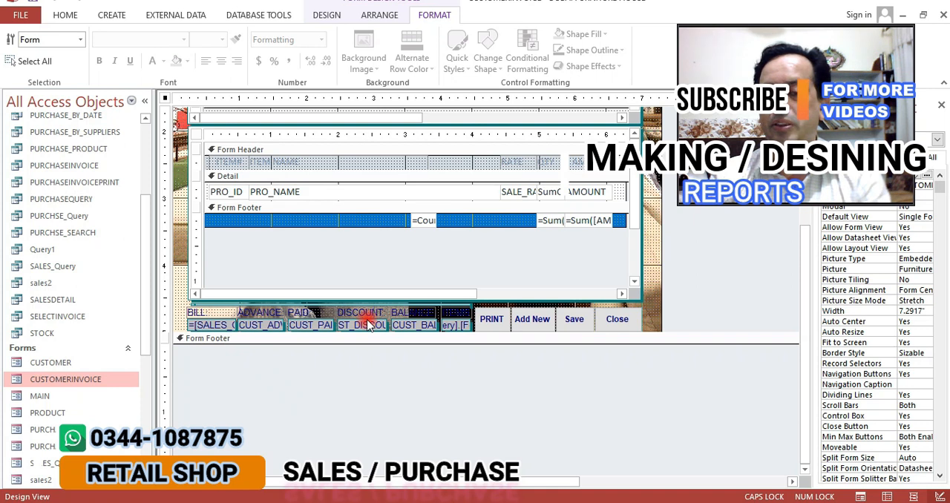
pyautogui.scroll(3, 368, 325)
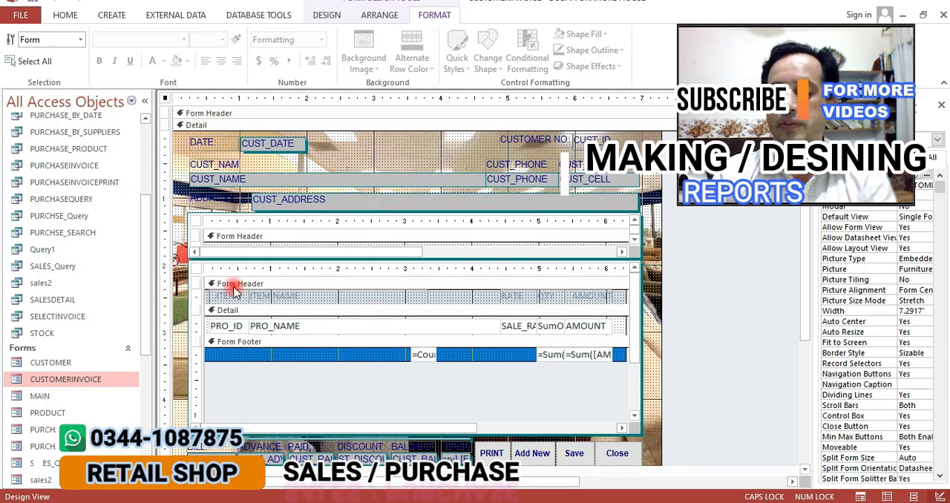
pyautogui.scroll(-2, 234, 291)
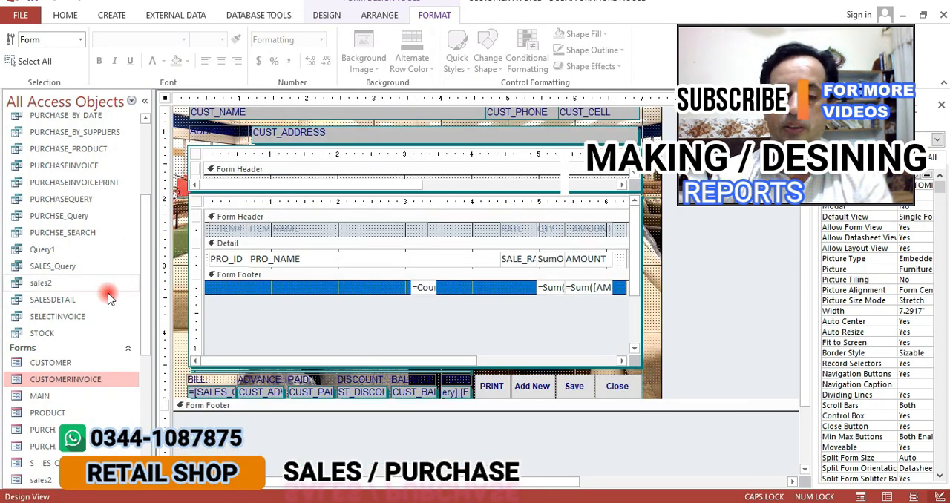
# Open the SELECTINVOICE query in Design view and look through its fields and the CUST_ID criteria
pyautogui.click(72, 318)
pyautogui.rightClick(86, 316)
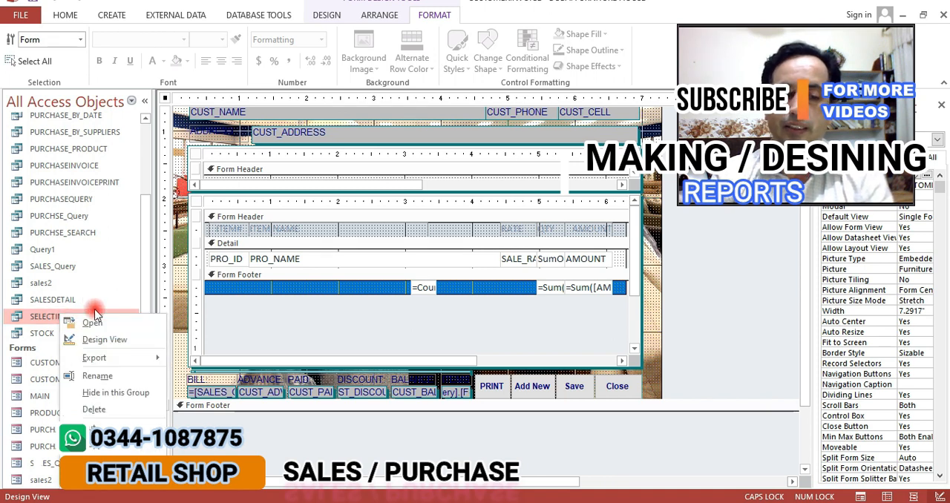
pyautogui.click(100, 338)
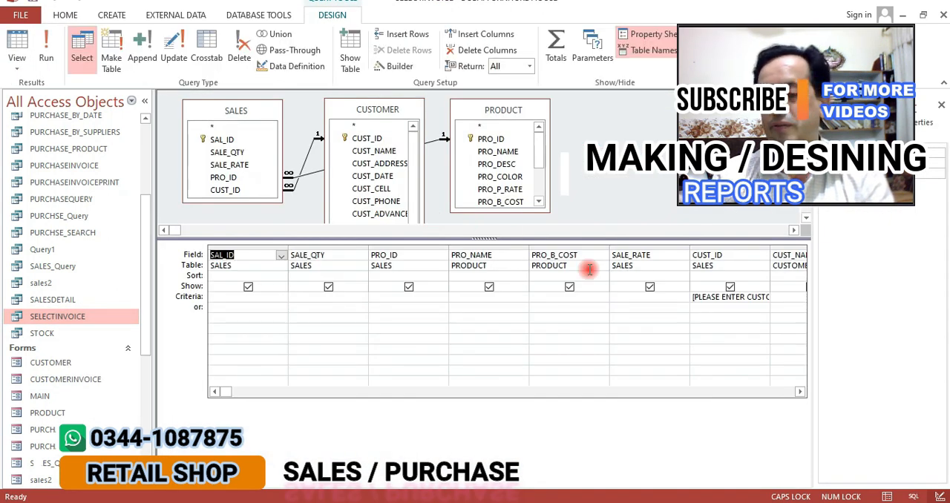
pyautogui.click(800, 393)
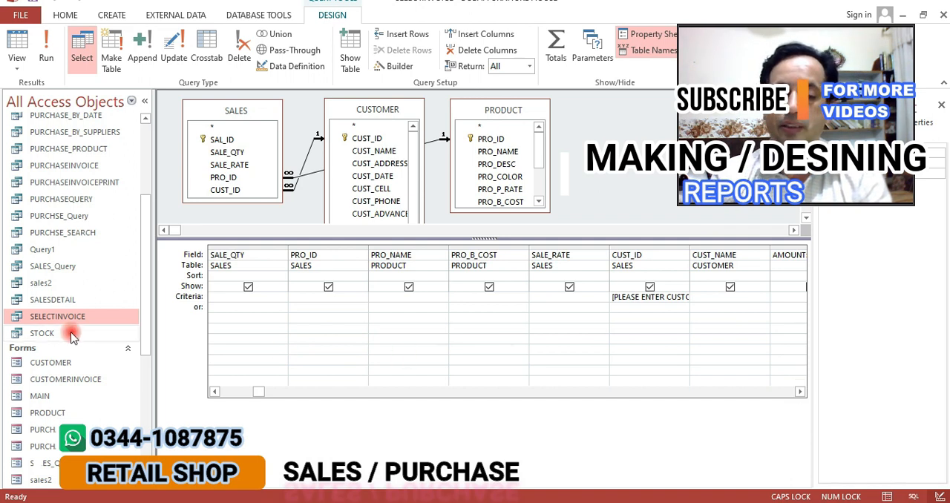
# Look through the query and report names, open the INVOICES report to view it, and close it
pyautogui.click(36, 301)
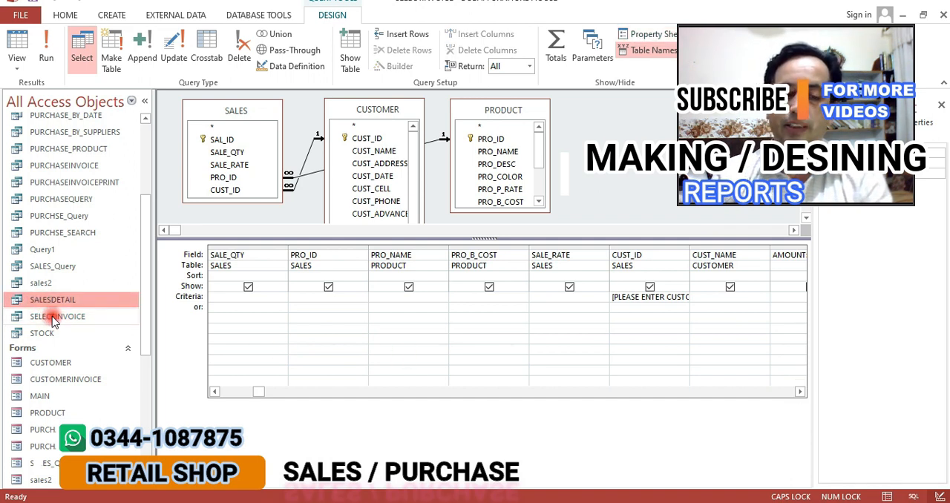
pyautogui.scroll(-6, 45, 315)
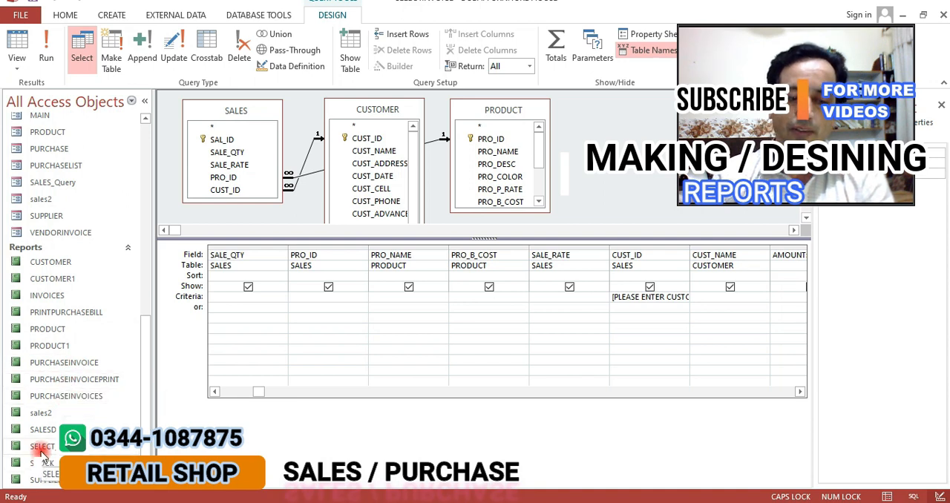
pyautogui.click(46, 448)
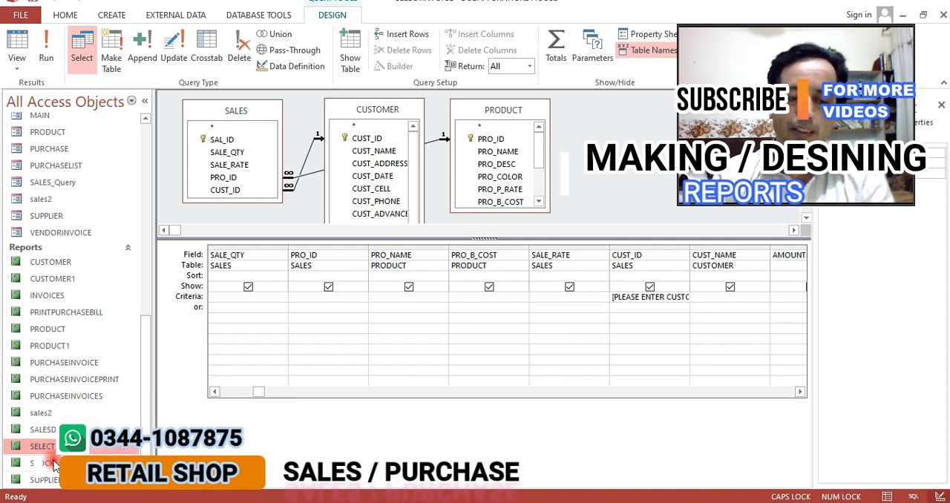
pyautogui.click(49, 430)
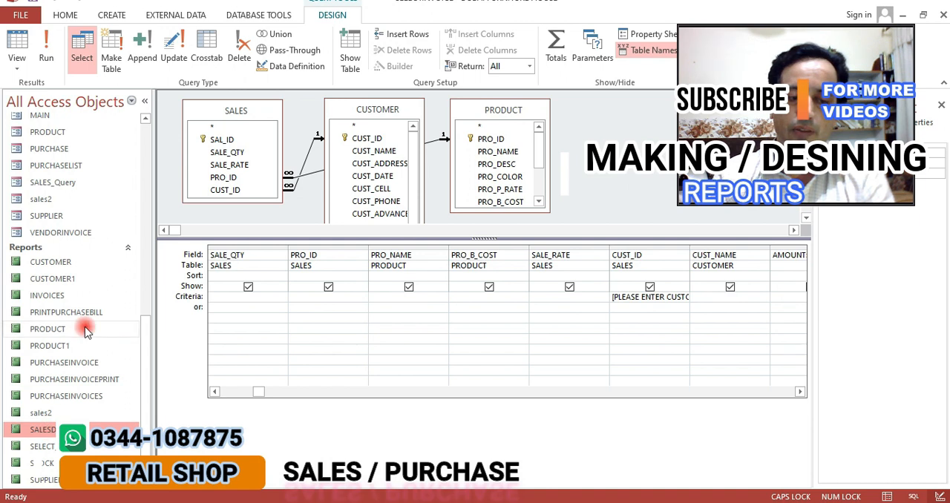
pyautogui.click(42, 296)
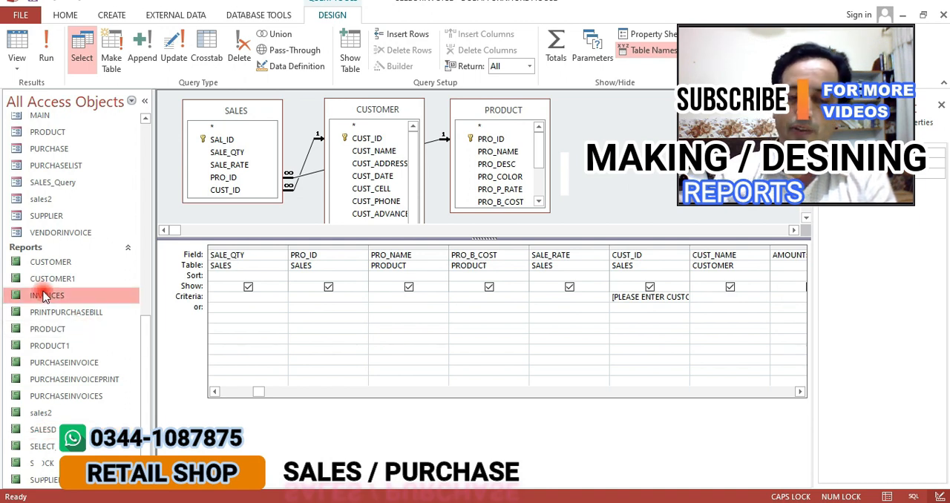
pyautogui.doubleClick(42, 296)
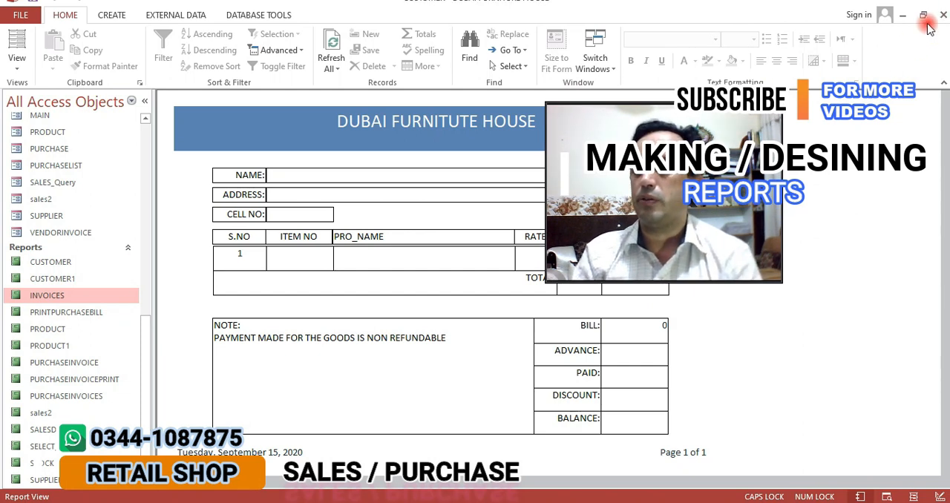
pyautogui.click(942, 15)
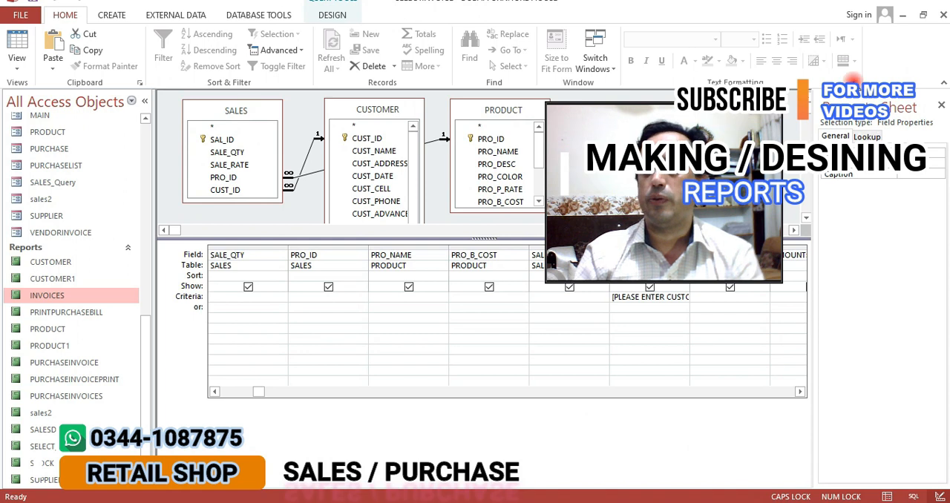
# Close the SELECTINVOICE, CUSTOMERINVOICE and SALESDETAIL designs, saving the SALESDETAIL changes
pyautogui.click(942, 15)
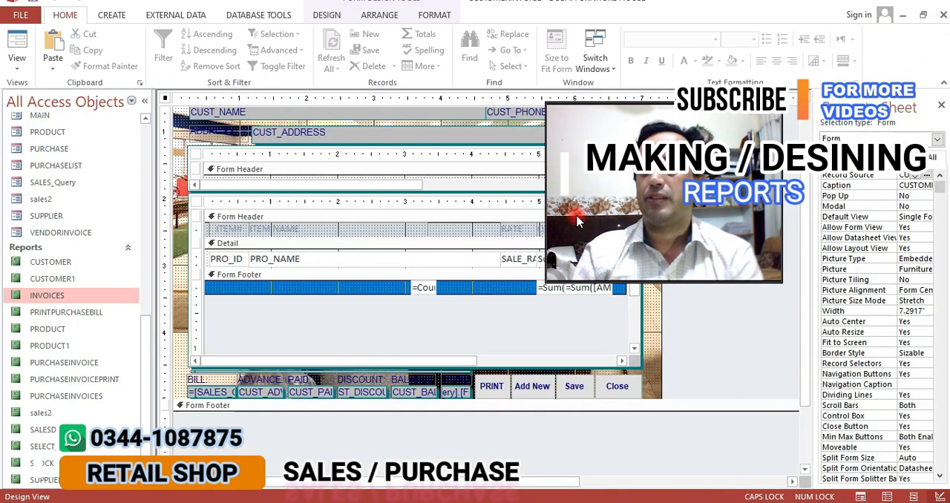
pyautogui.click(941, 15)
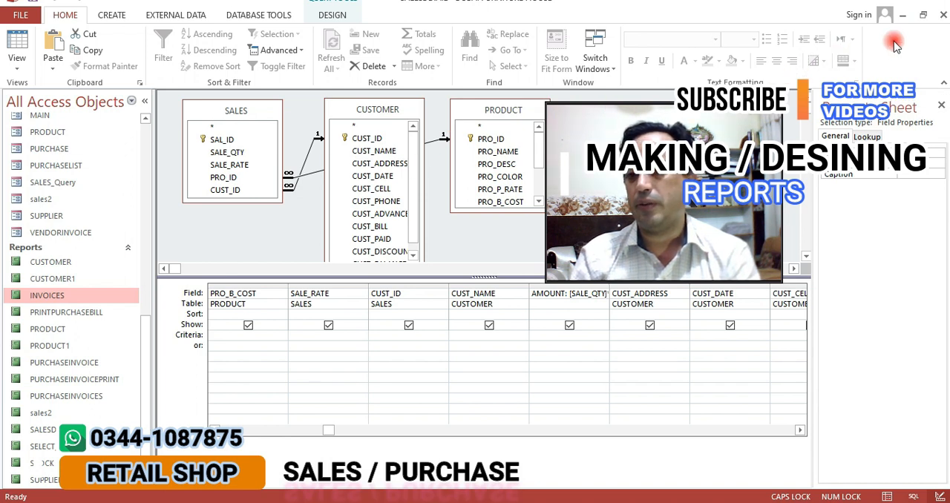
pyautogui.click(939, 19)
pyautogui.click(433, 290)
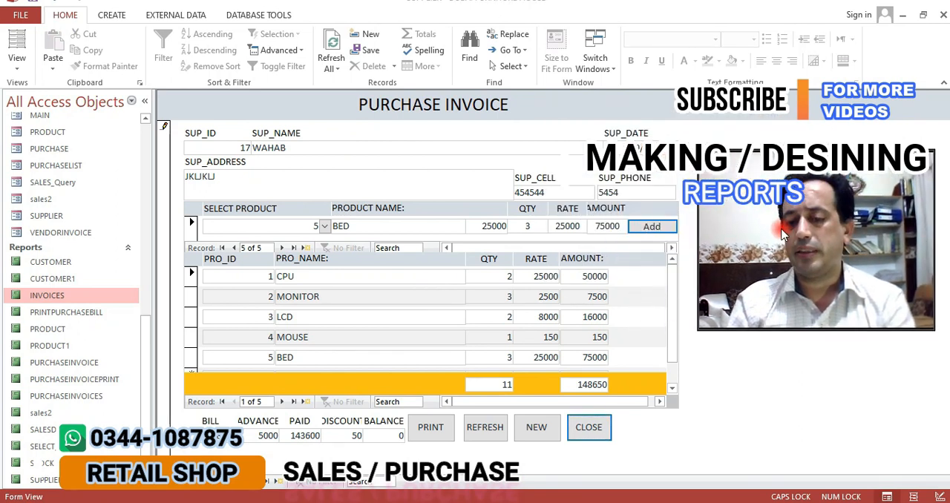
# Look through the database's reports, forms, queries and tables, picking out the PRINTPURCHASEBILL report and SALES_Query_Crosstab
pyautogui.click(59, 313)
pyautogui.scroll(6, 62, 316)
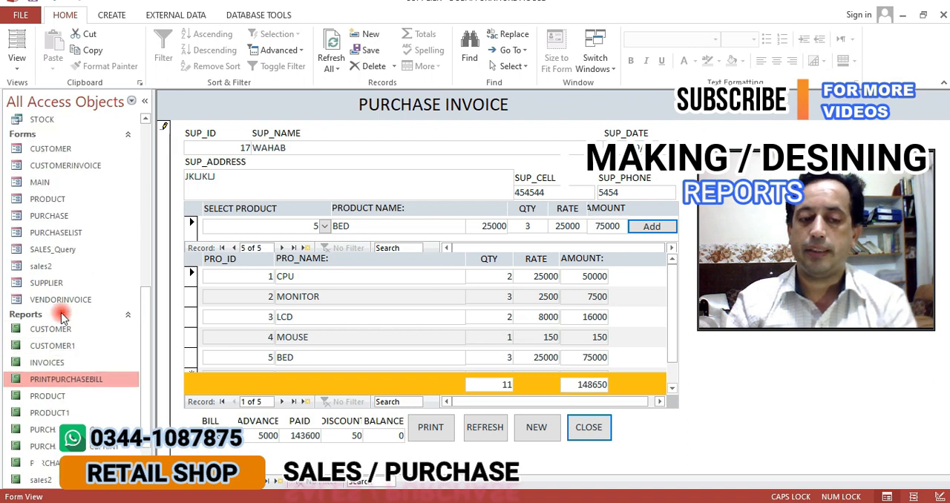
pyautogui.scroll(3, 62, 317)
pyautogui.scroll(-5, 63, 317)
pyautogui.scroll(3, 62, 317)
pyautogui.scroll(3, 62, 317)
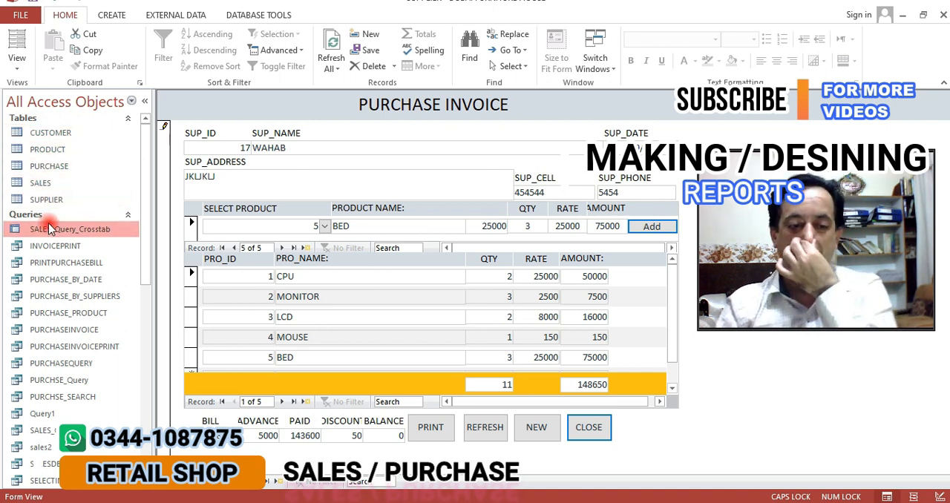
pyautogui.scroll(-8, 48, 228)
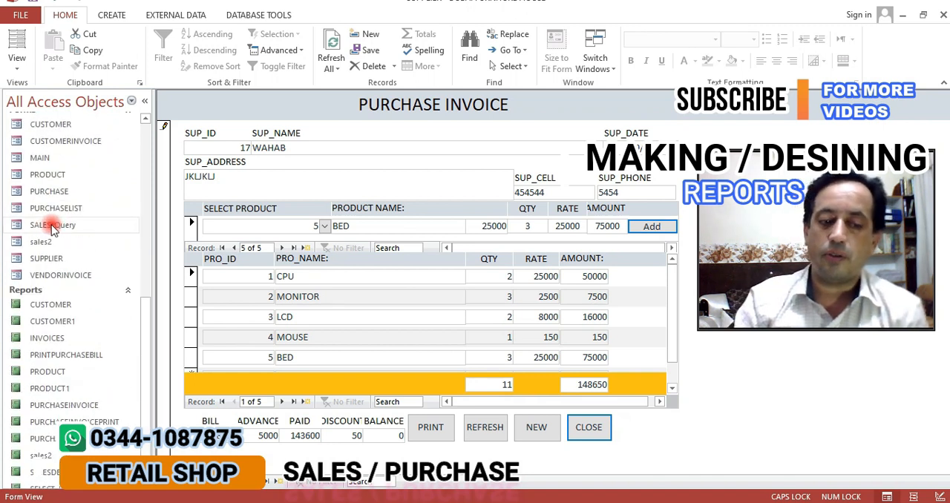
pyautogui.scroll(3, 55, 232)
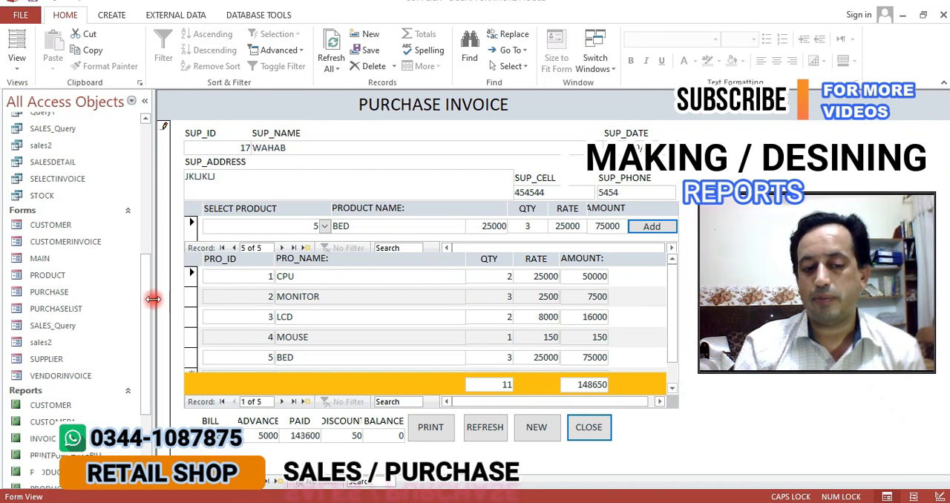
pyautogui.moveTo(145, 298); pyautogui.dragTo(141, 159)
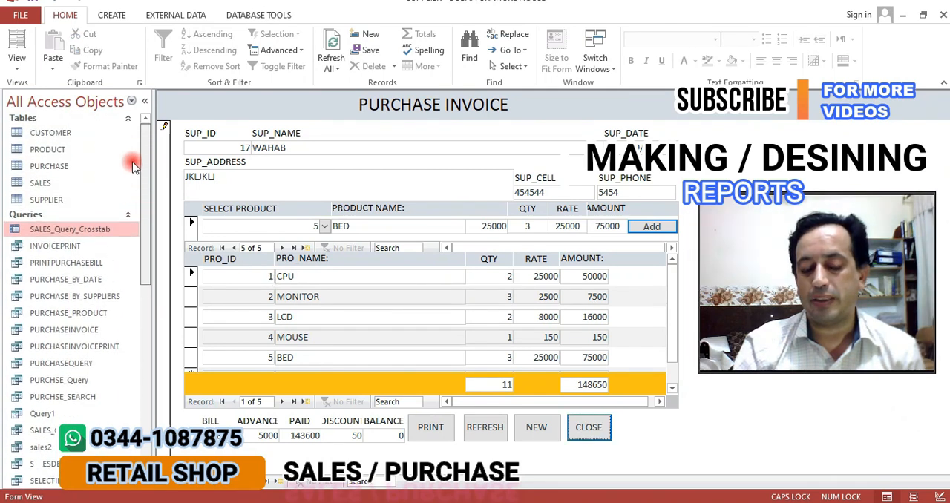
# Look through the purchase queries, the forms and the report names, picking out the PURCHASEINVOICE query and the CUSTOMERINVOICE form
pyautogui.click(74, 263)
pyautogui.click(75, 315)
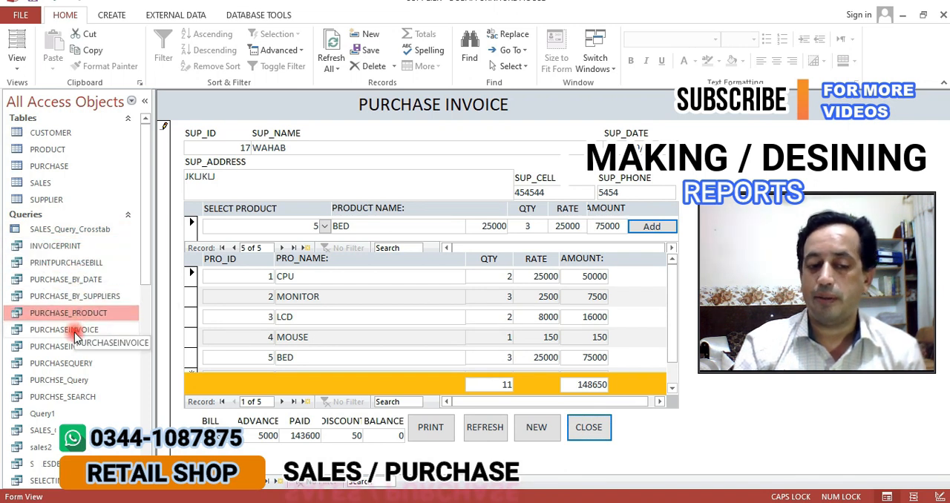
pyautogui.click(76, 332)
pyautogui.scroll(-5, 75, 334)
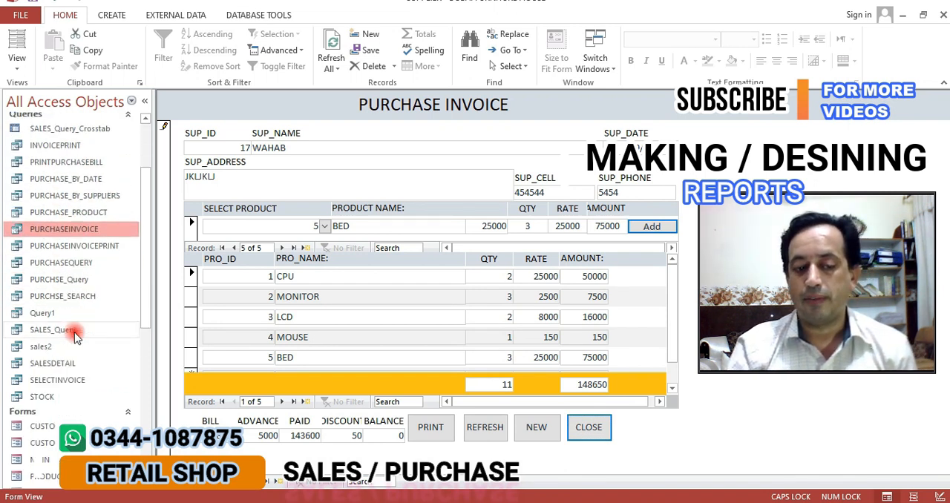
pyautogui.scroll(-1, 75, 334)
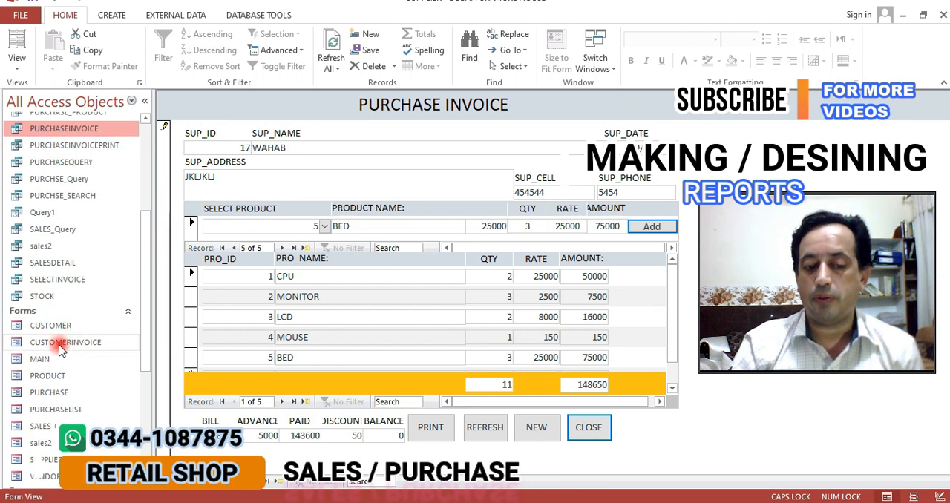
pyautogui.click(59, 345)
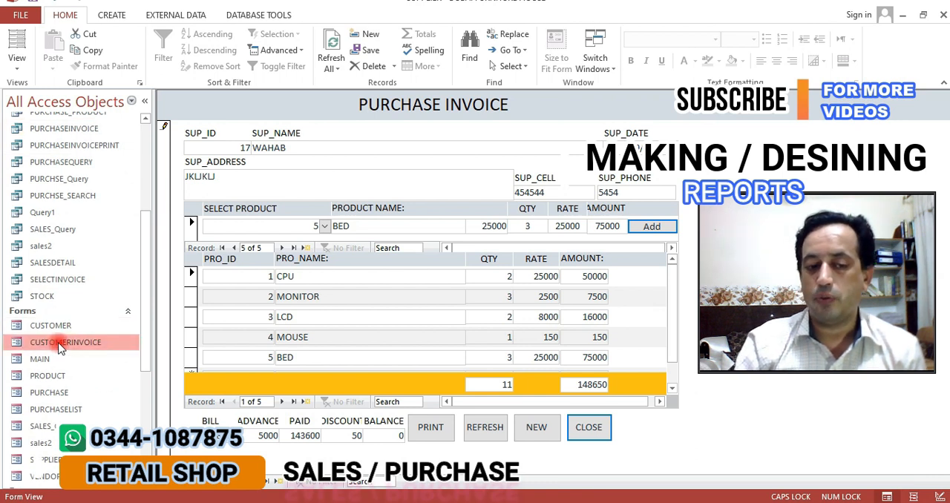
pyautogui.scroll(-1, 59, 348)
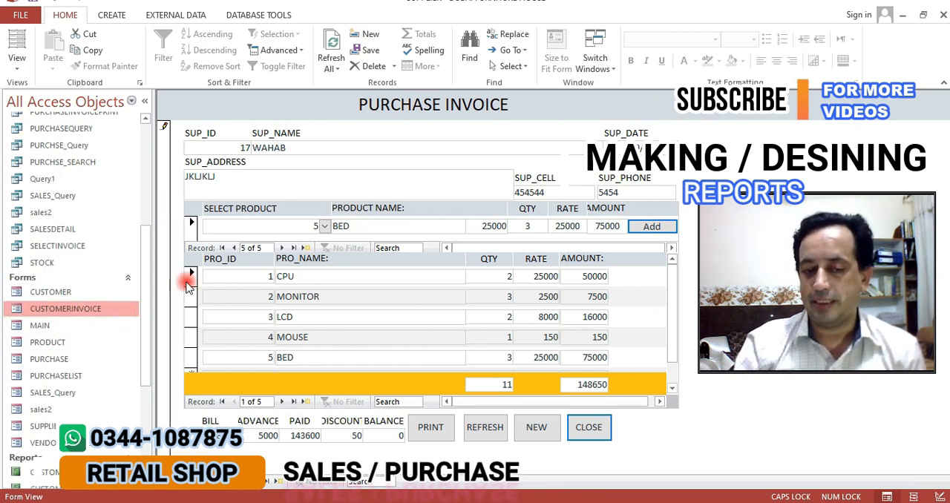
pyautogui.scroll(-6, 41, 338)
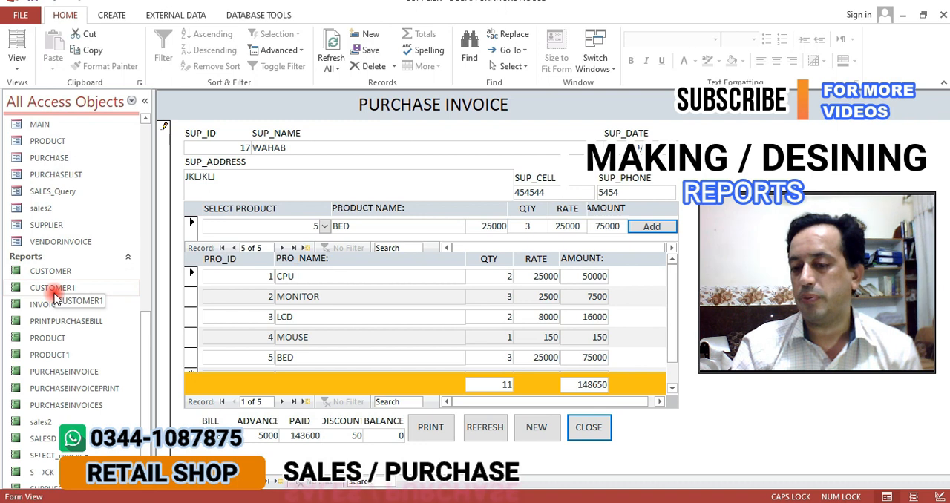
pyautogui.scroll(-1, 56, 319)
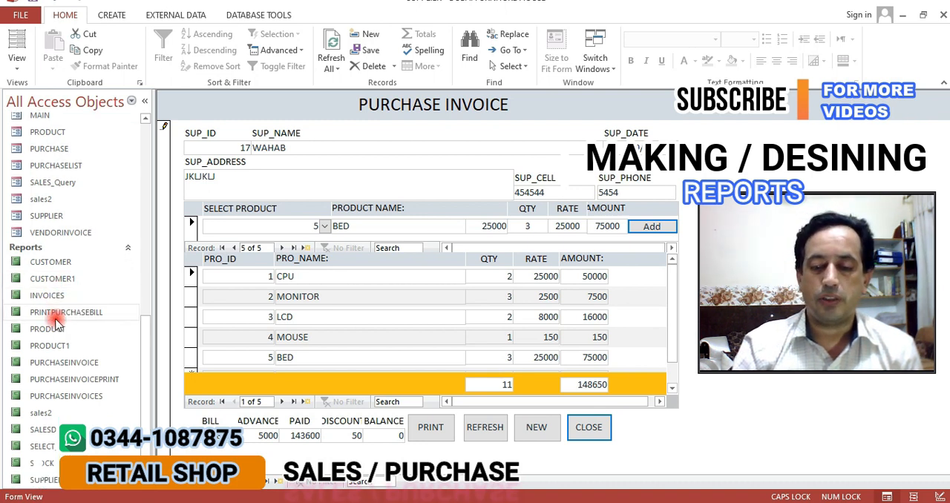